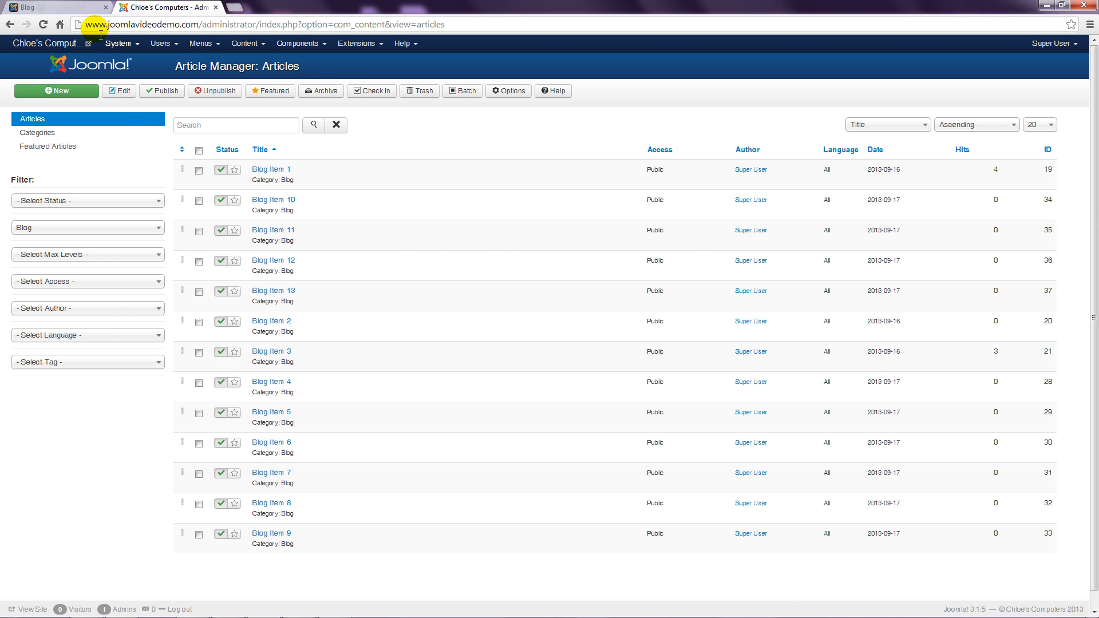
Step: Switch to the front-end Blog page, with Blog Item 13 on top and items 12 to 9 in two columns below
{"action": "left_click", "coordinate": [69, 7]}
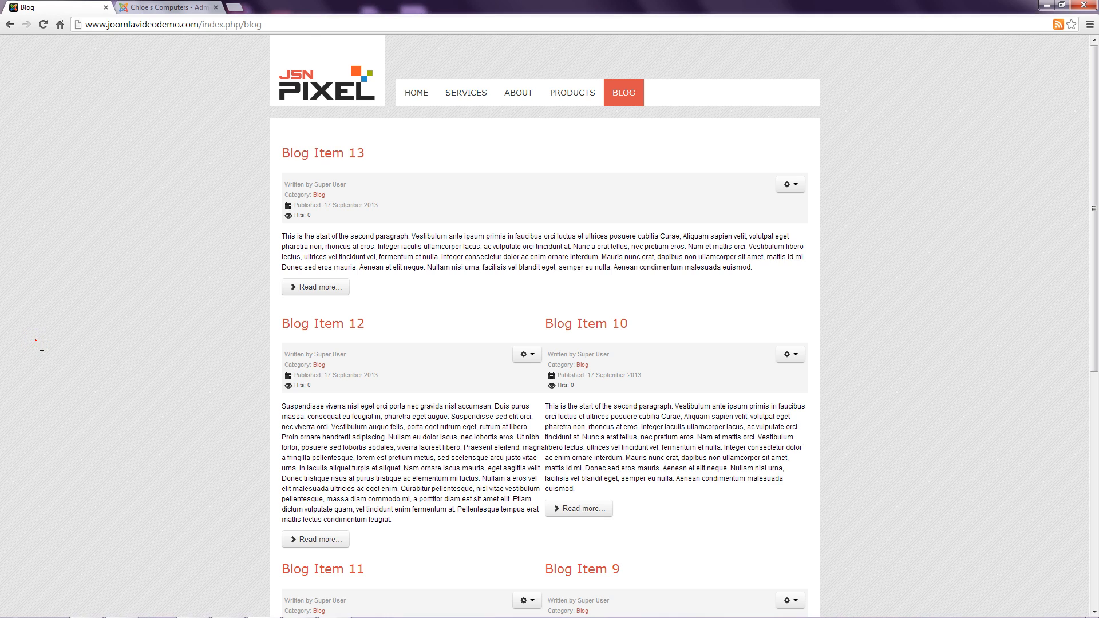
{"action": "key", "text": "ctrl+plus"}
{"action": "key", "text": "ctrl+plus"}
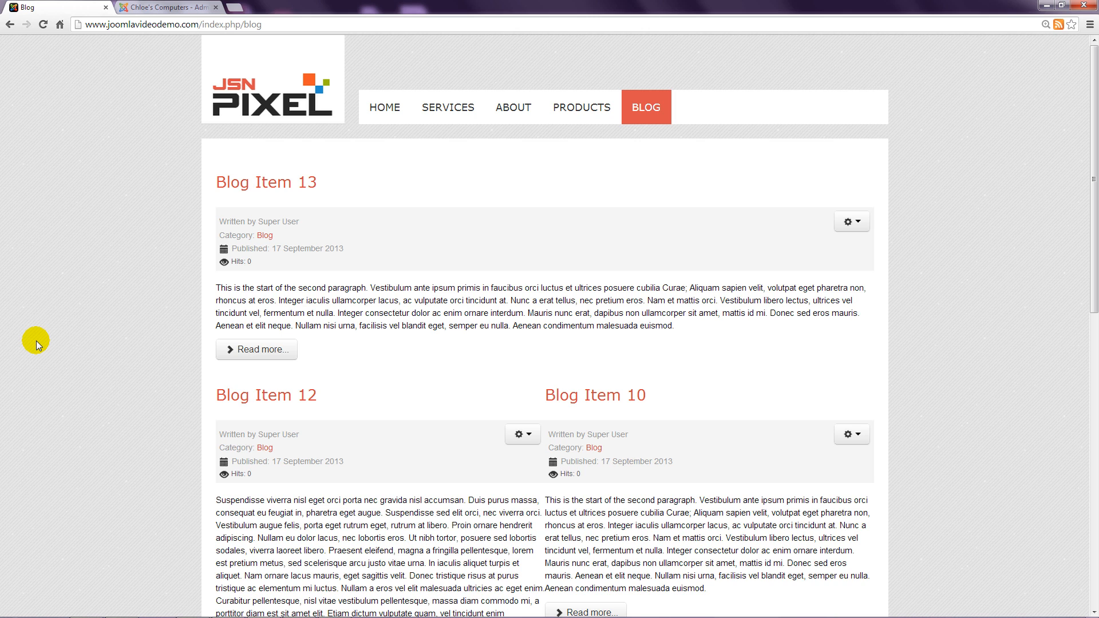
Step: In the global article Options, set Show Author to Hide and save
{"action": "left_click", "coordinate": [166, 8]}
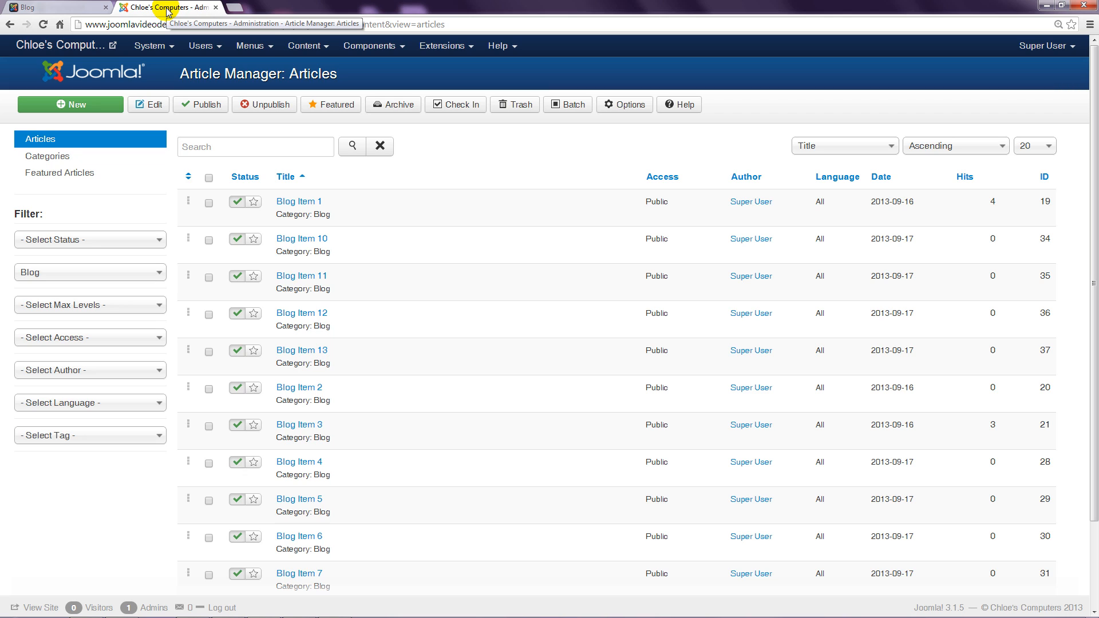
{"action": "key", "text": "ctrl+0"}
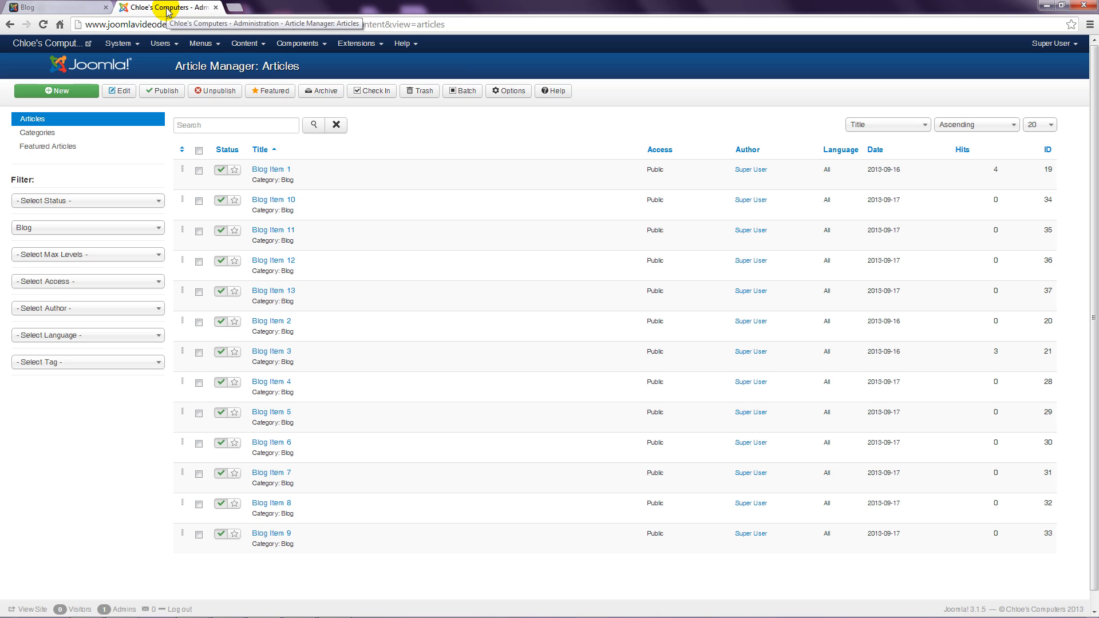
{"action": "left_click", "coordinate": [511, 92]}
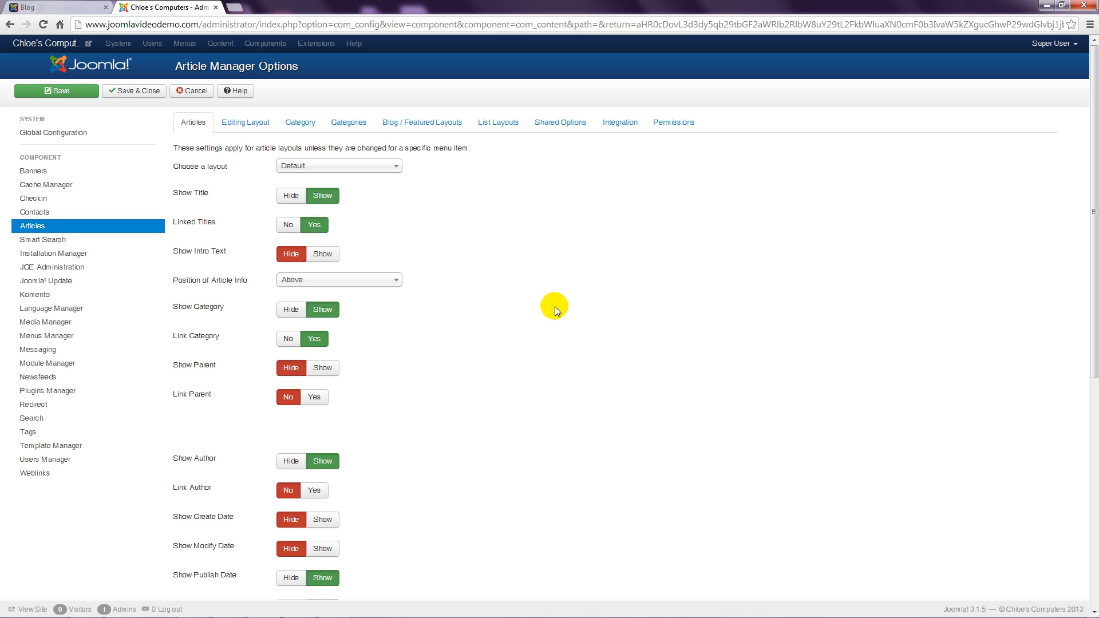
{"action": "scroll", "coordinate": [555, 307], "scroll_direction": "down", "scroll_amount": 4}
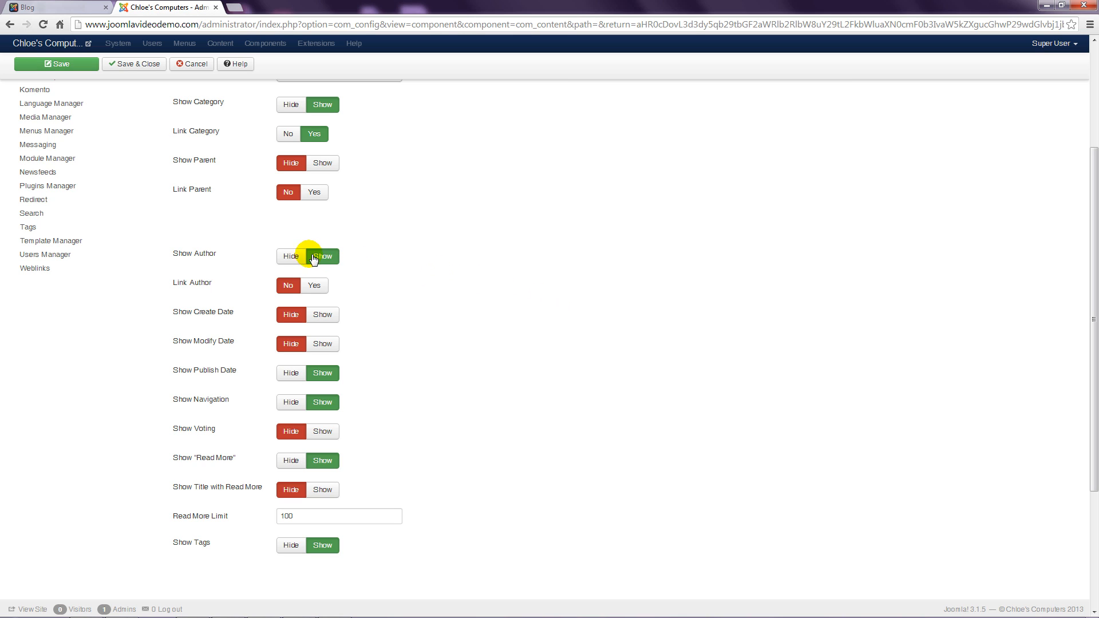
{"action": "left_click", "coordinate": [291, 256]}
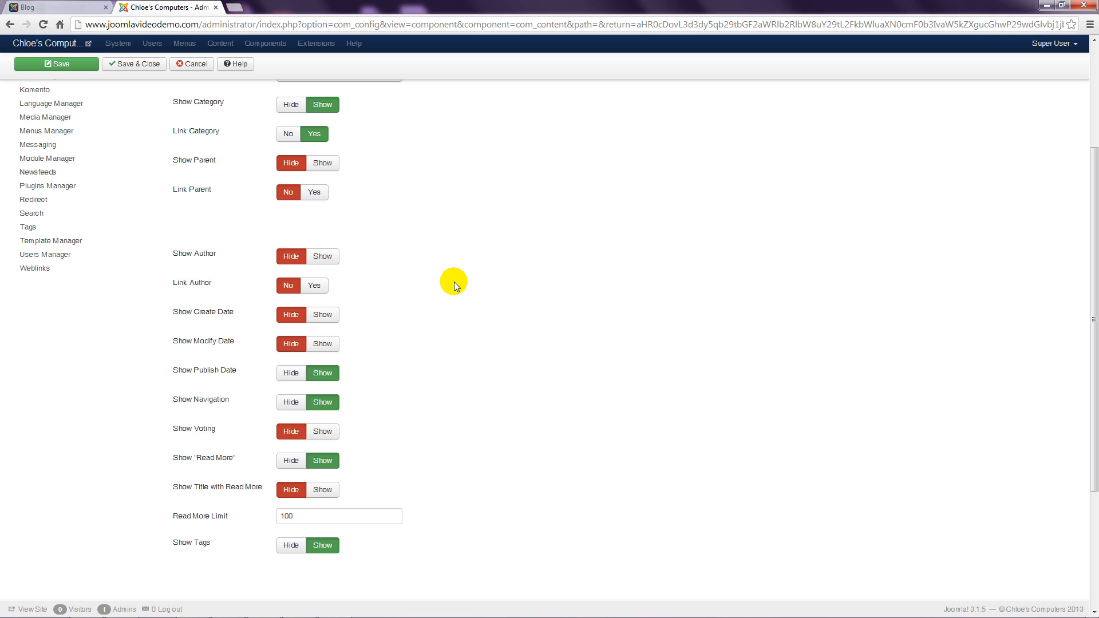
{"action": "left_click", "coordinate": [142, 64]}
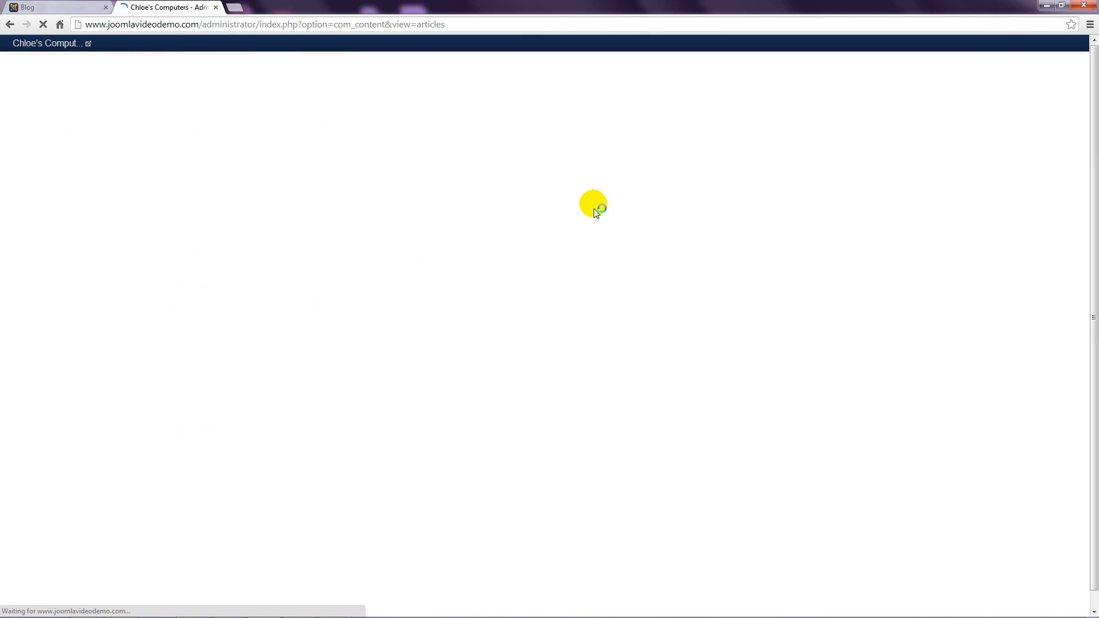
{"action": "left_click", "coordinate": [41, 7]}
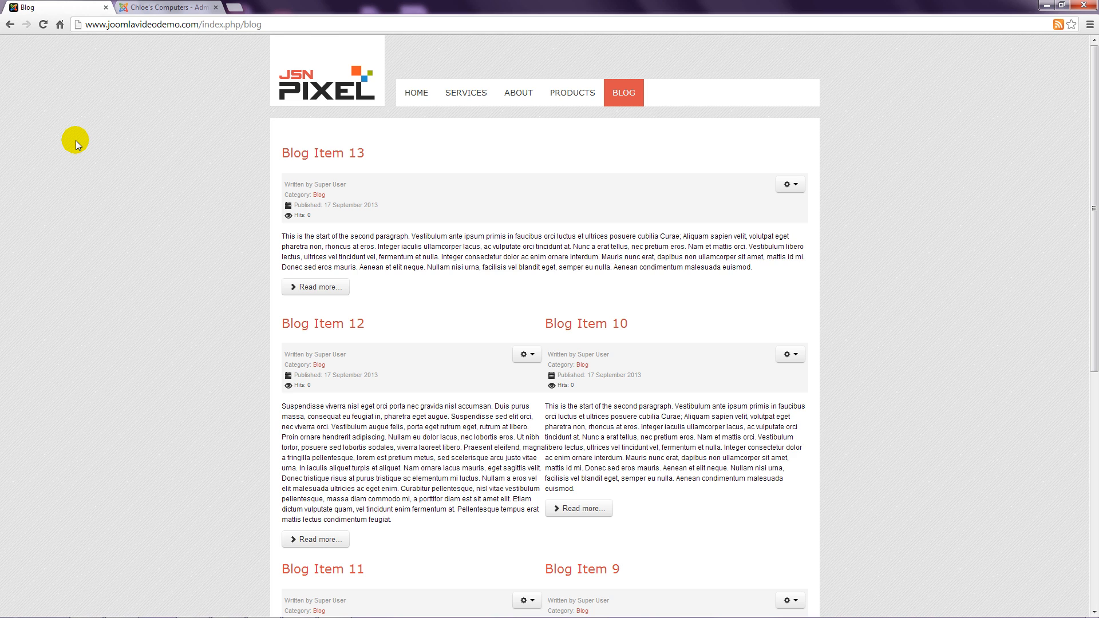
{"action": "left_click", "coordinate": [43, 25]}
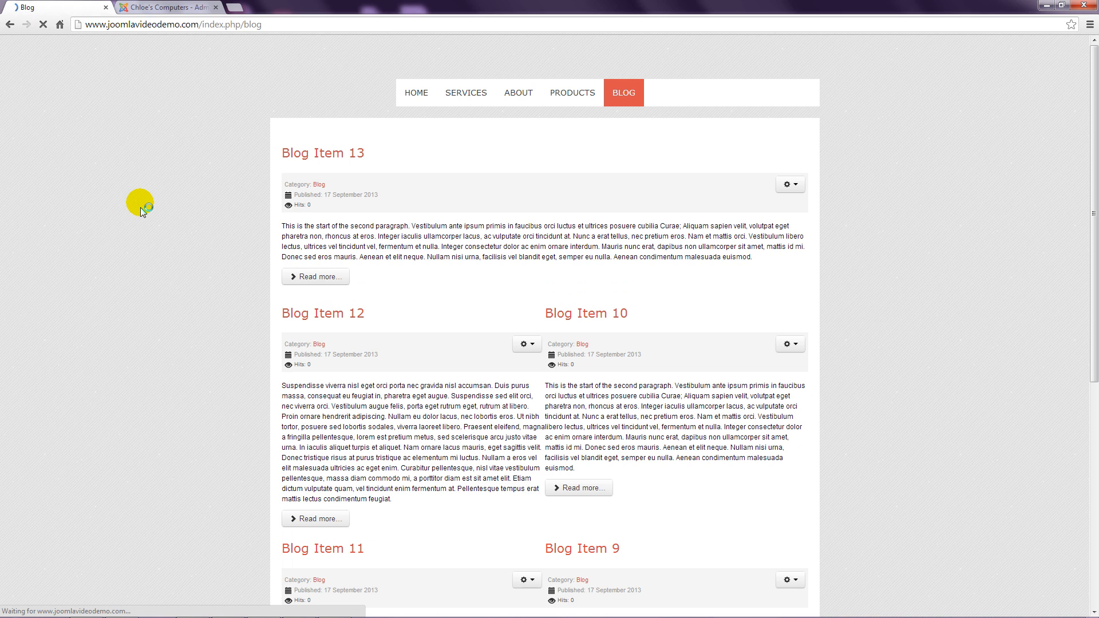
{"action": "key", "text": "ctrl+plus"}
{"action": "key", "text": "ctrl+plus"}
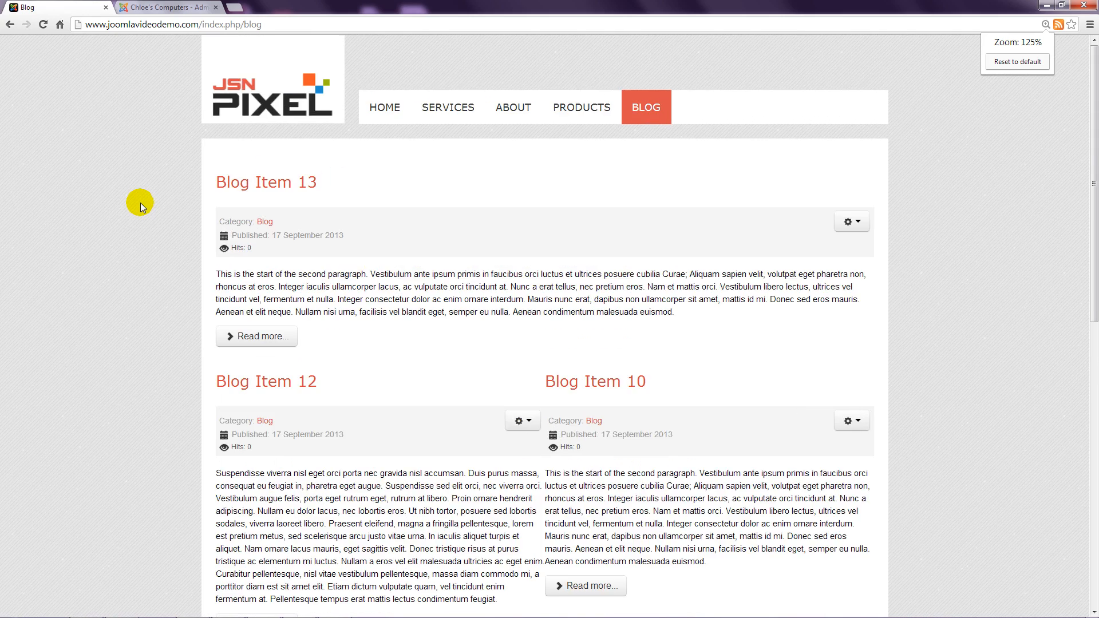
{"action": "key", "text": "ctrl+plus"}
{"action": "scroll", "coordinate": [65, 335], "scroll_direction": "down", "scroll_amount": 1}
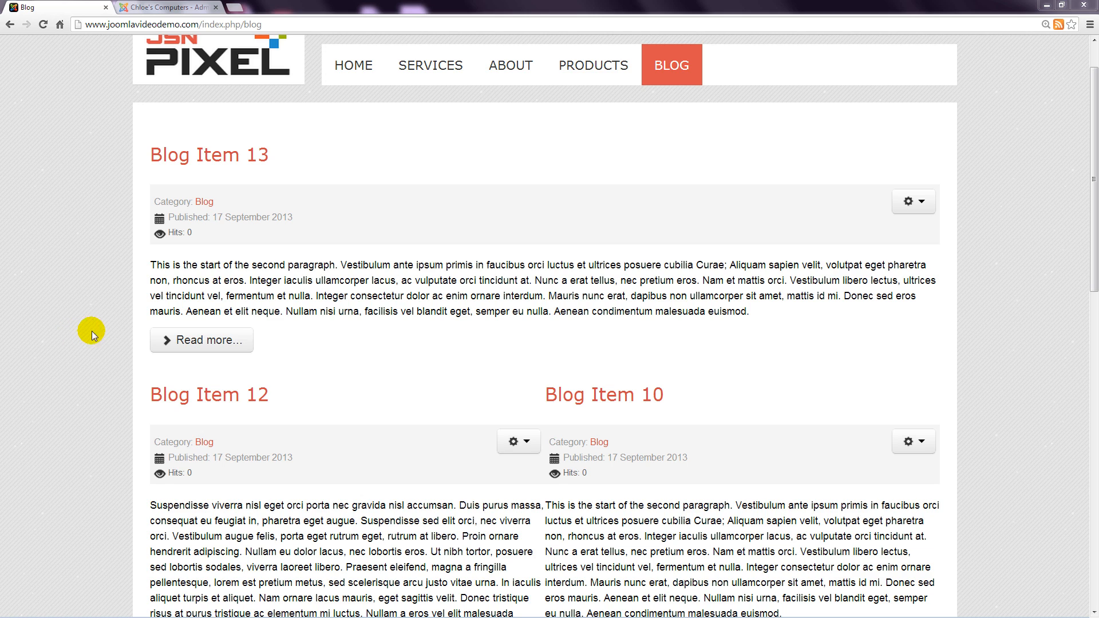
{"action": "left_click", "coordinate": [923, 202]}
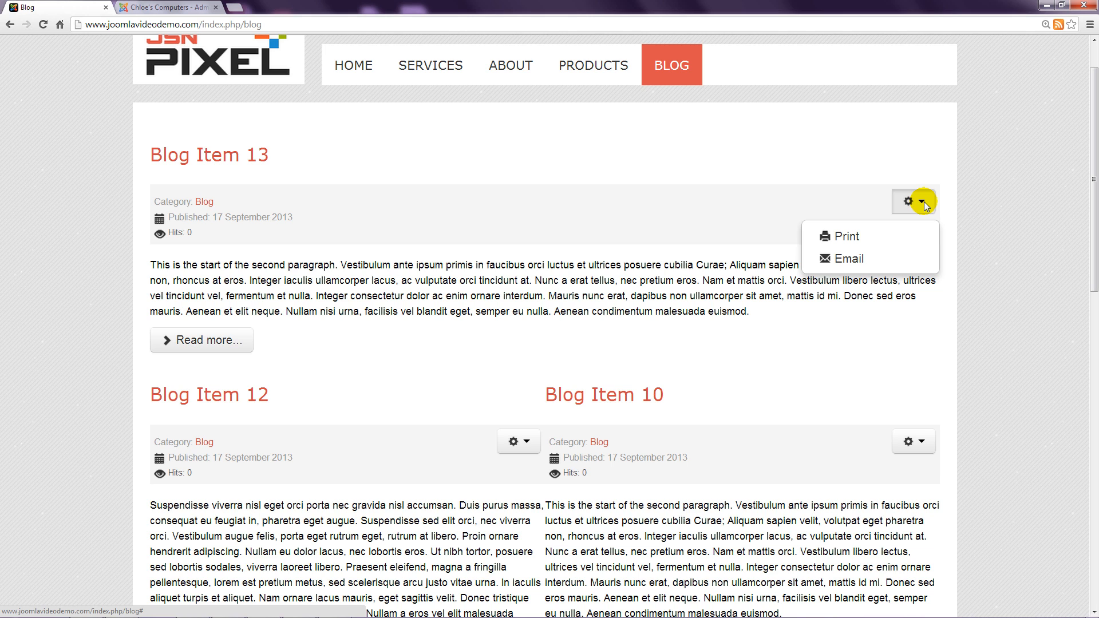
{"action": "left_click", "coordinate": [189, 8]}
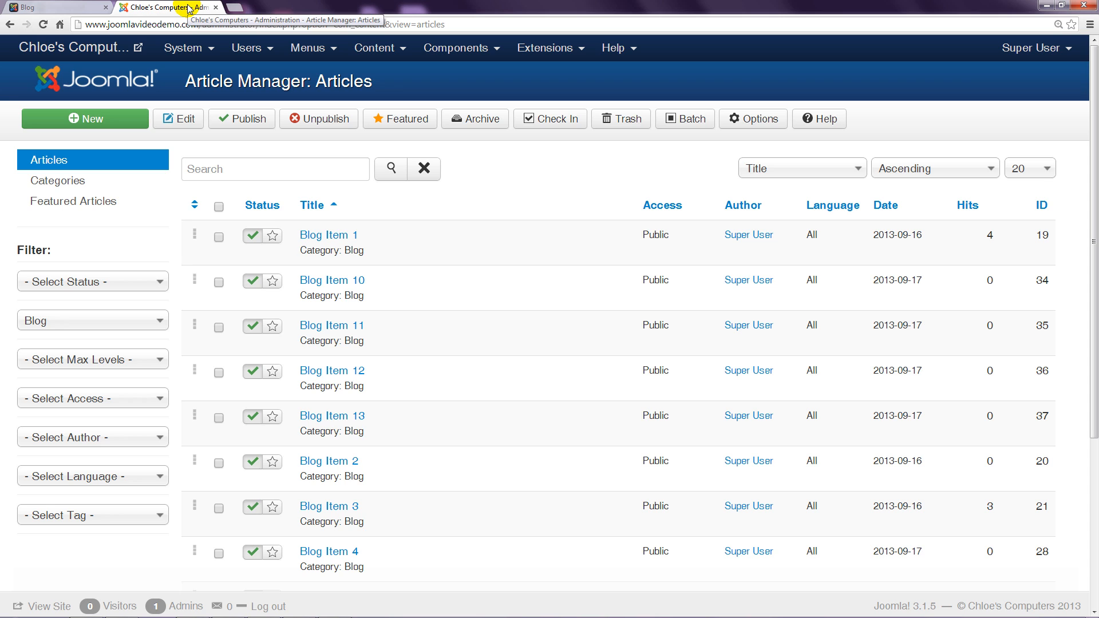
{"action": "key", "text": "ctrl+0"}
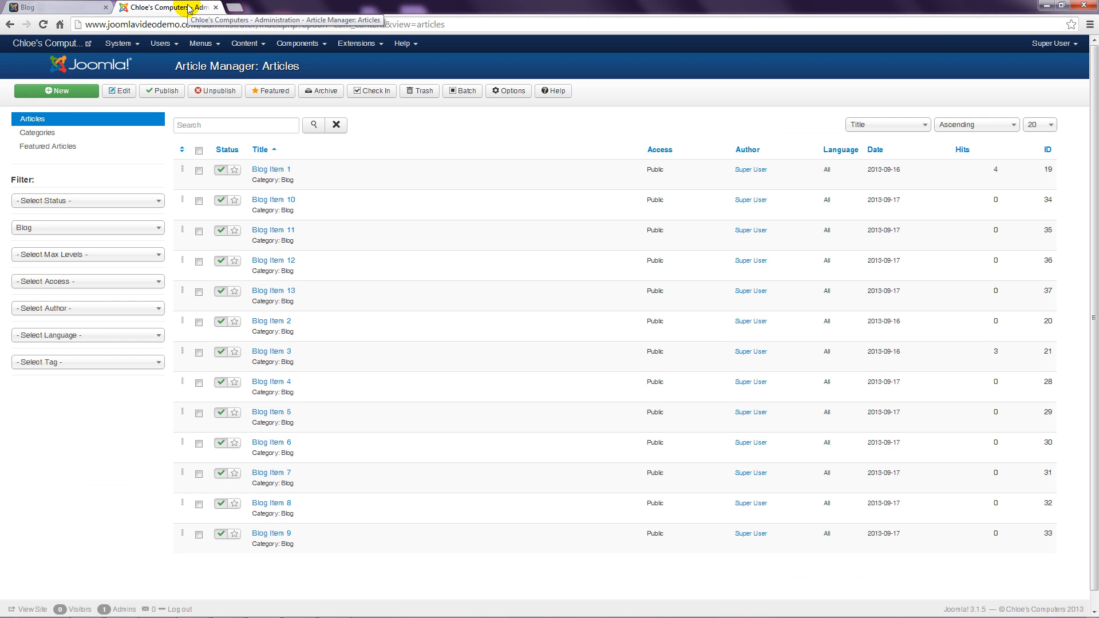
Step: Set Show Category, Publish Date, Hits, Print Icon and Email Icon to Hide globally, then save
{"action": "left_click", "coordinate": [509, 92]}
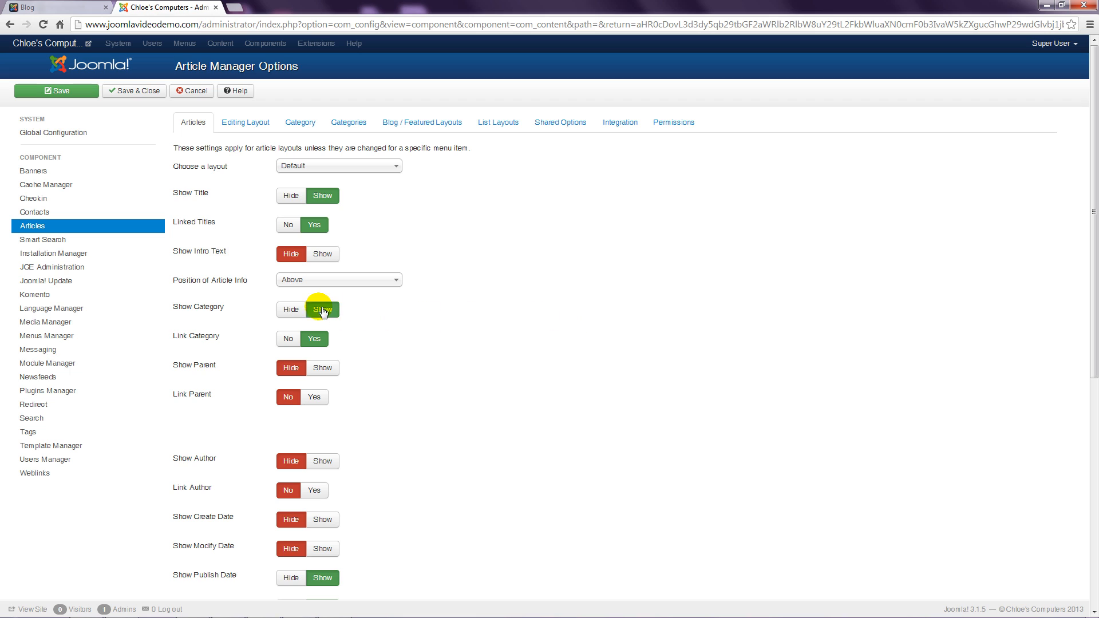
{"action": "left_click", "coordinate": [292, 310]}
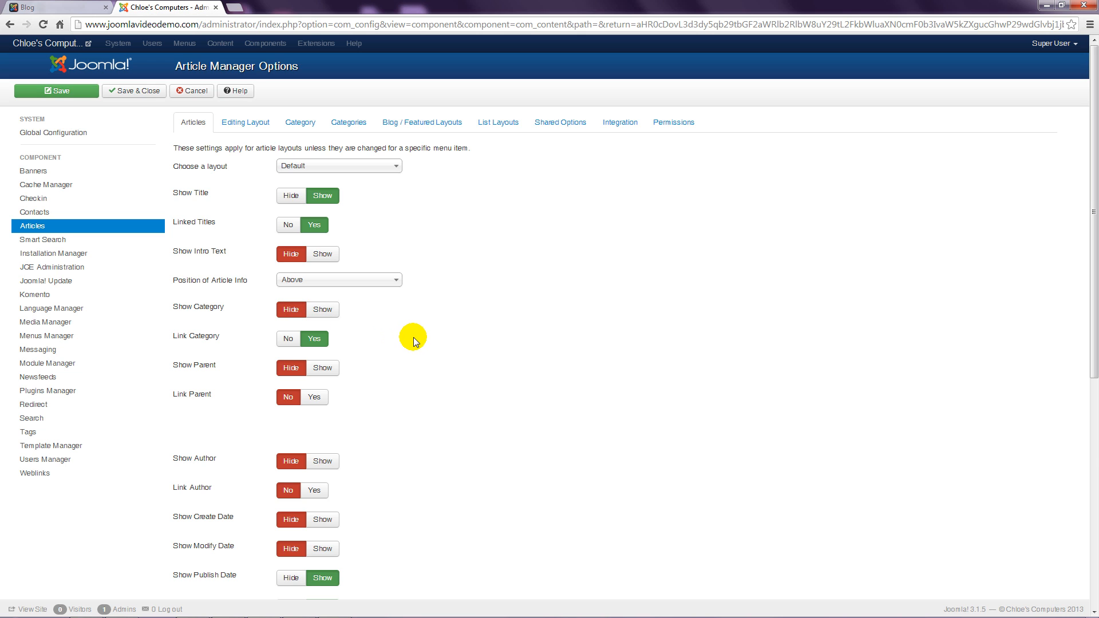
{"action": "scroll", "coordinate": [413, 338], "scroll_direction": "down", "scroll_amount": 3}
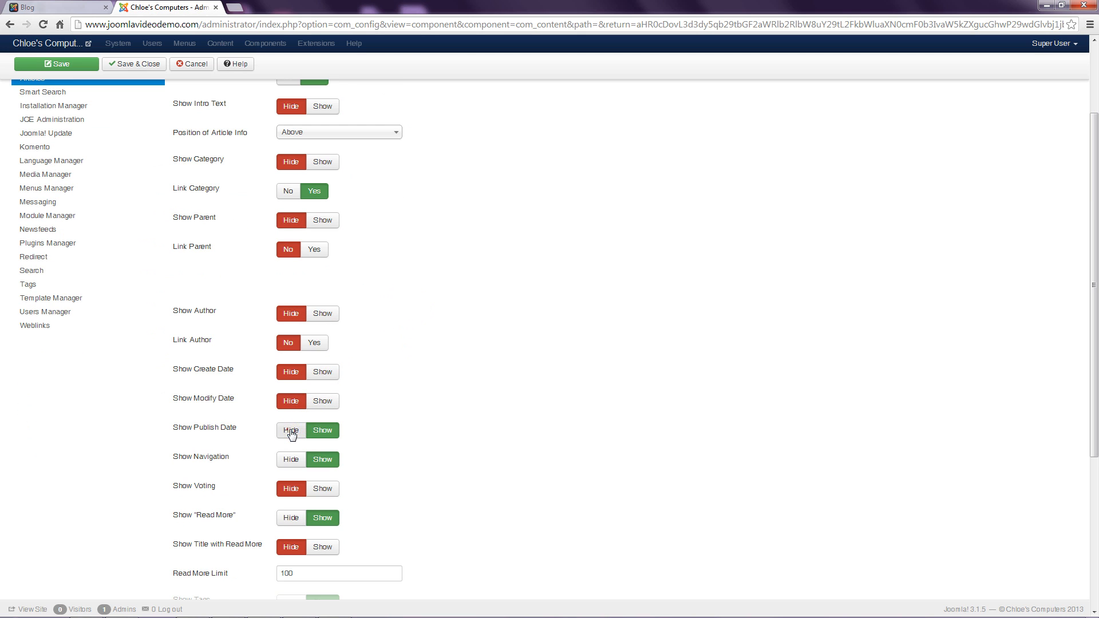
{"action": "left_click", "coordinate": [291, 430]}
{"action": "scroll", "coordinate": [370, 434], "scroll_direction": "down", "scroll_amount": 2}
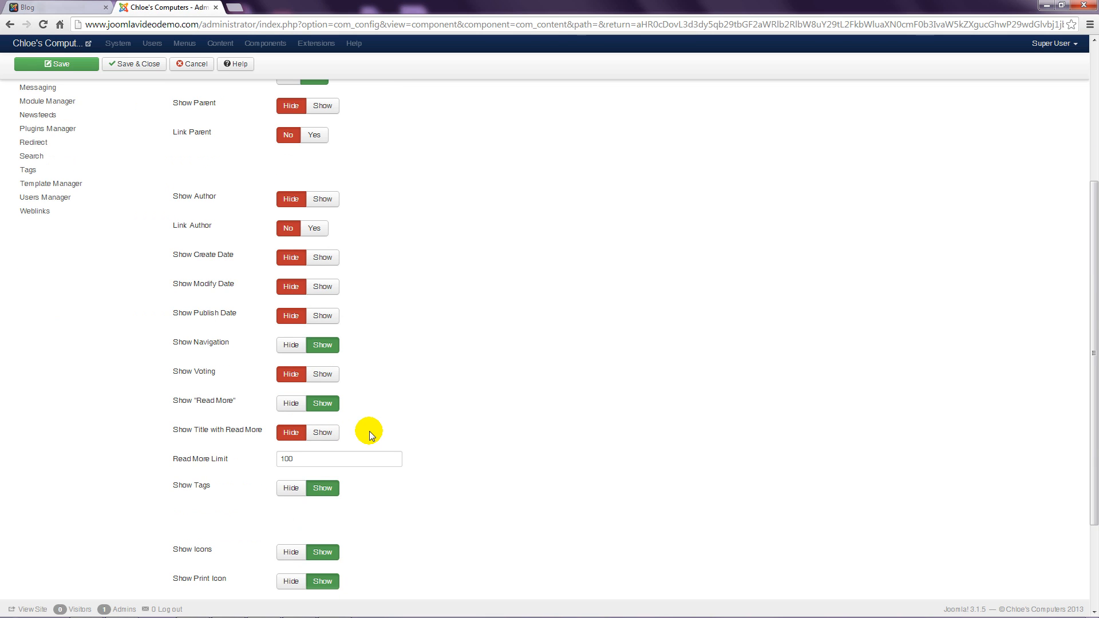
{"action": "scroll", "coordinate": [370, 431], "scroll_direction": "down", "scroll_amount": 3}
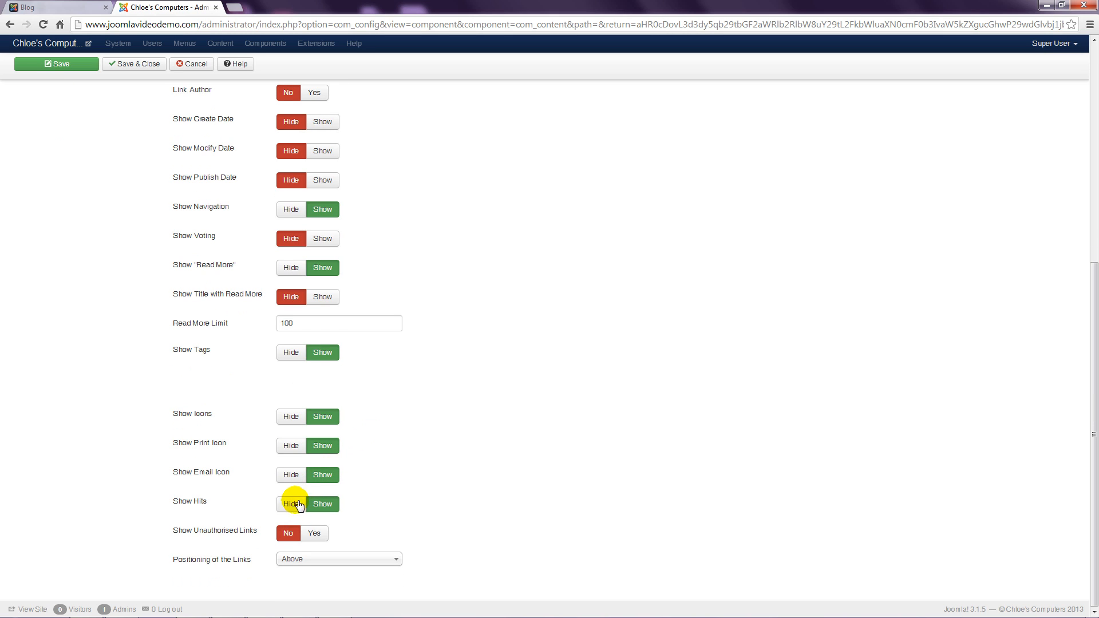
{"action": "left_click", "coordinate": [297, 505]}
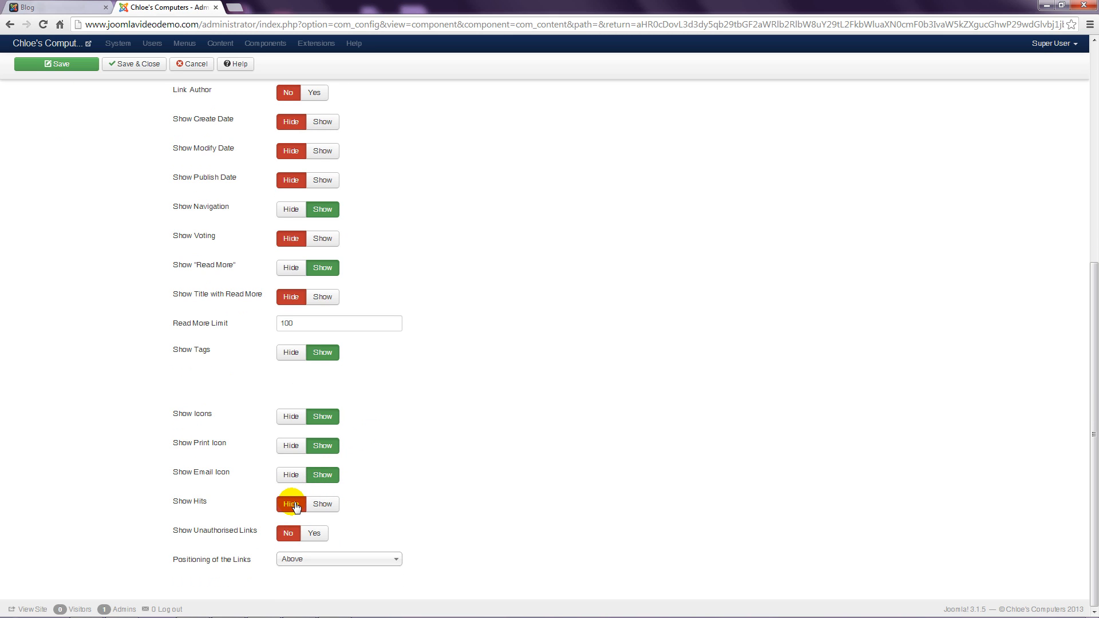
{"action": "left_click", "coordinate": [299, 450]}
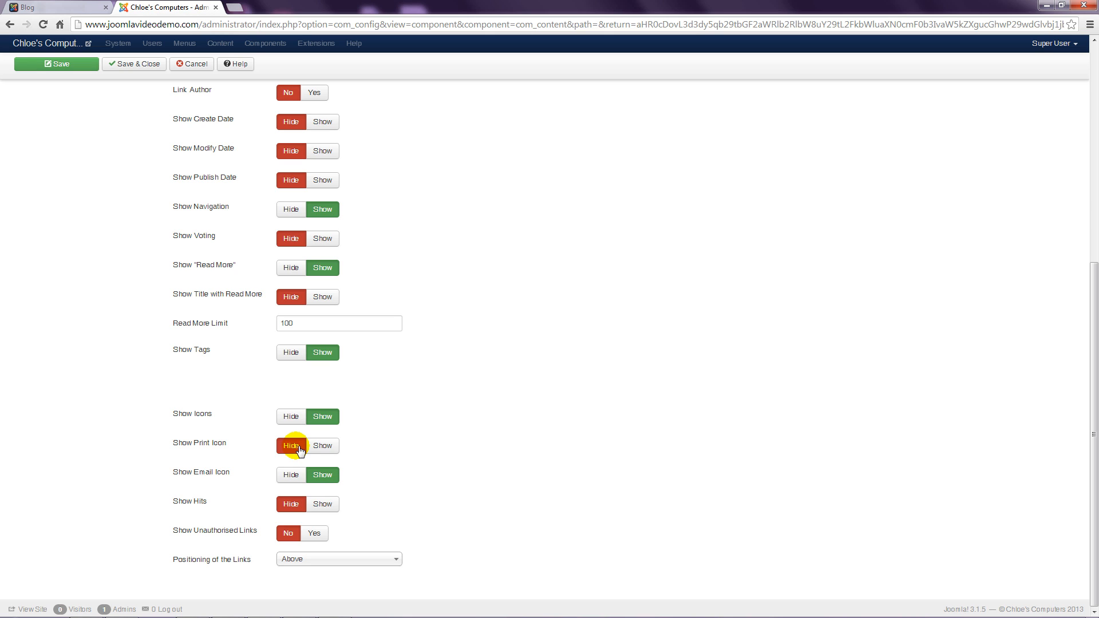
{"action": "left_click", "coordinate": [291, 477]}
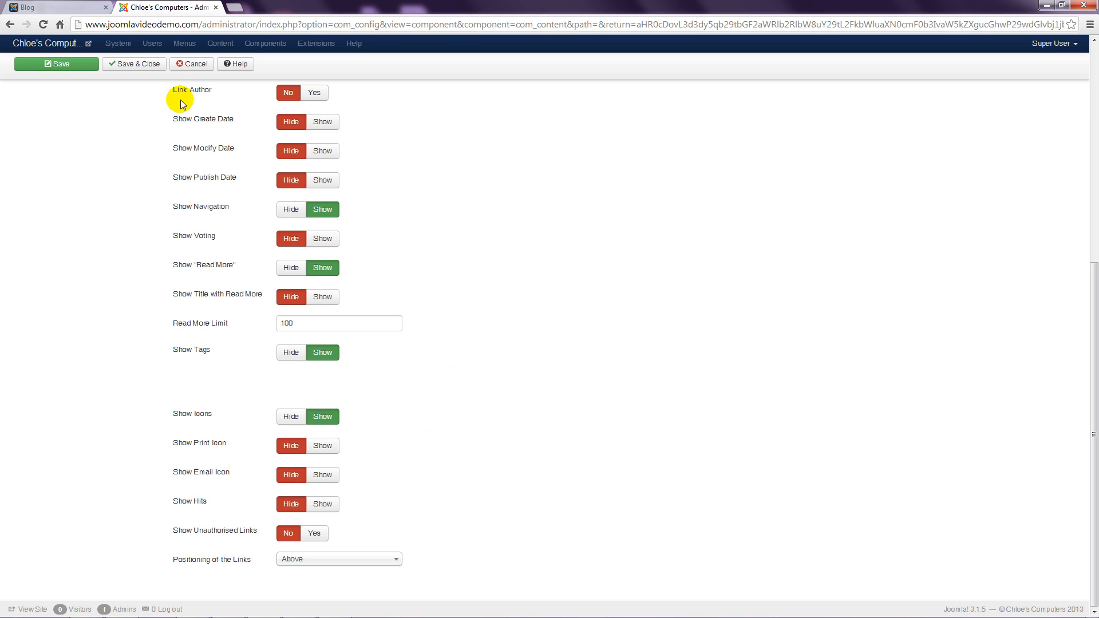
{"action": "left_click", "coordinate": [143, 65]}
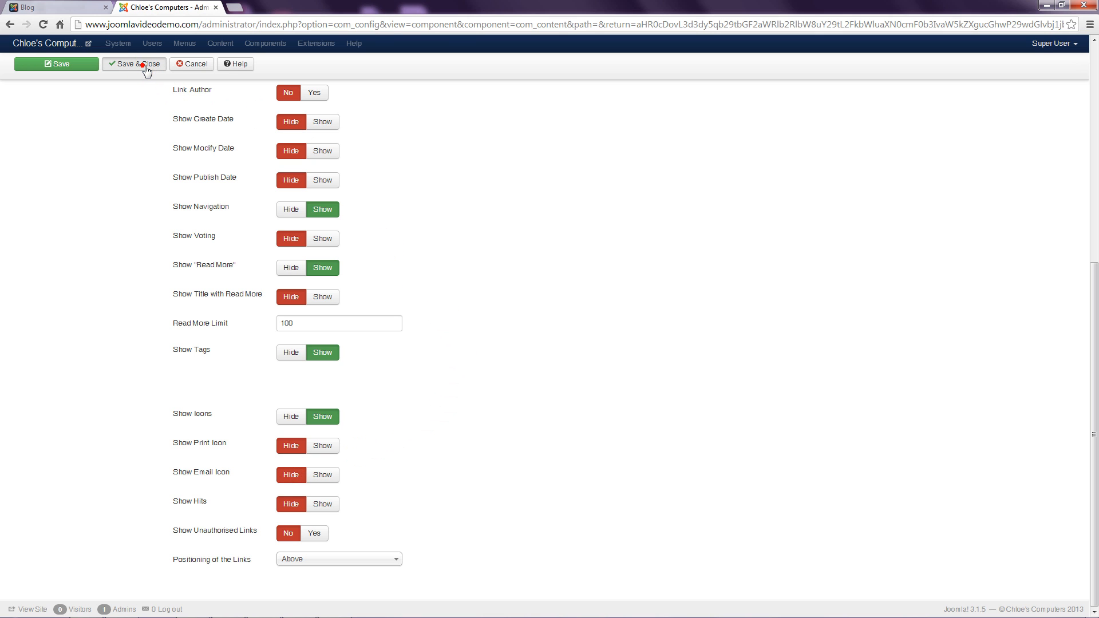
Step: Reload the front-end Blog to confirm items show only titles, text and Read more links, then return to Article Manager
{"action": "left_click", "coordinate": [74, 8]}
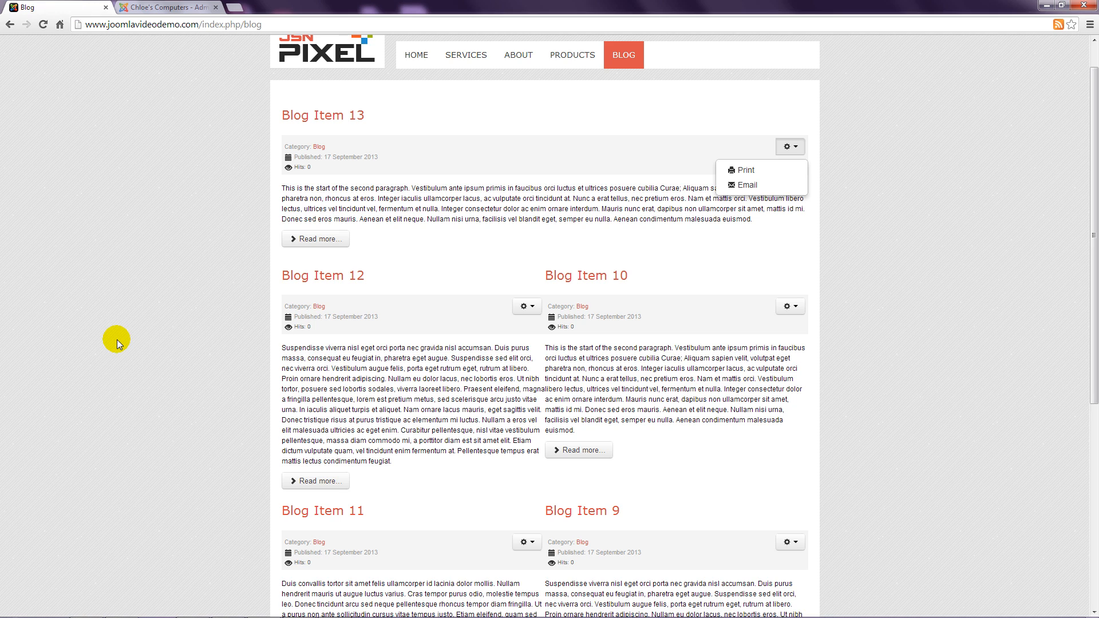
{"action": "key", "text": "ctrl+plus"}
{"action": "key", "text": "ctrl+plus"}
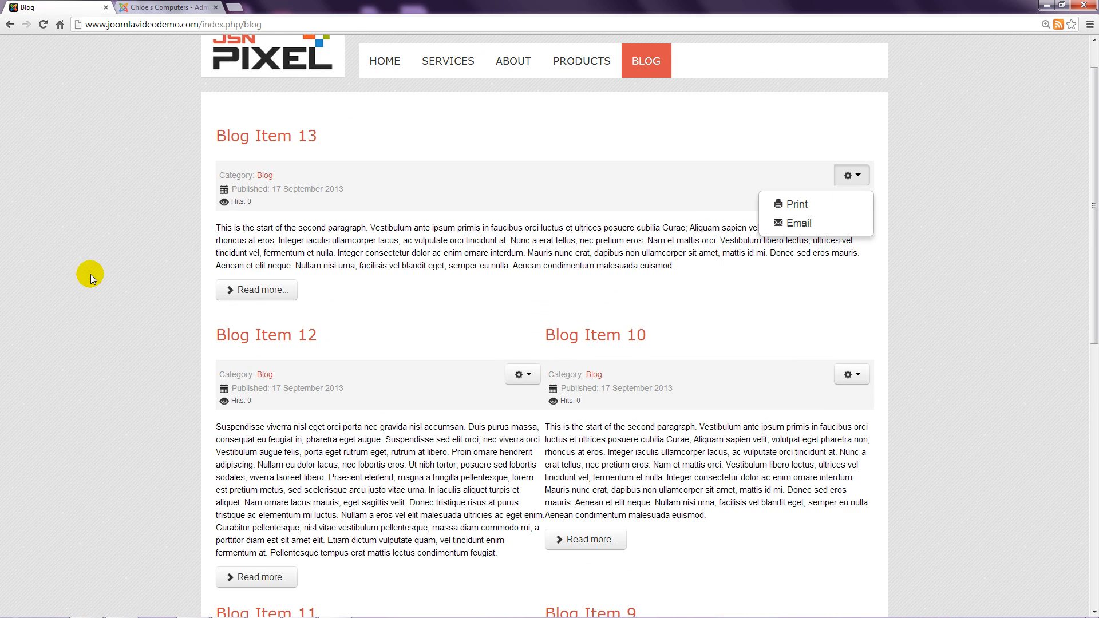
{"action": "key", "text": "F5"}
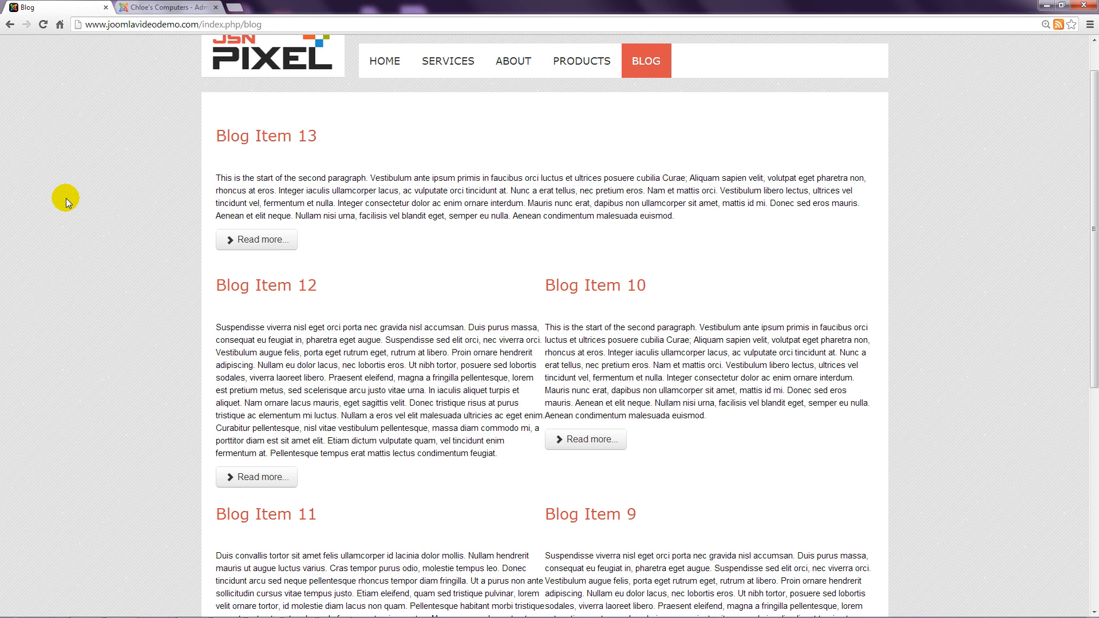
{"action": "key", "text": "ctrl+0"}
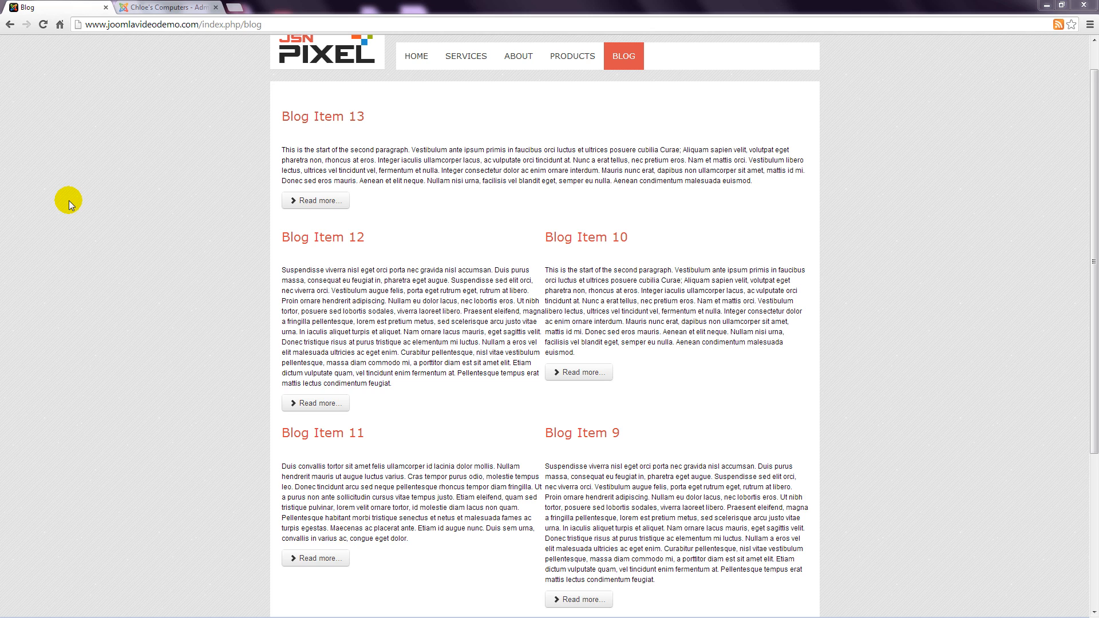
{"action": "left_click", "coordinate": [166, 6]}
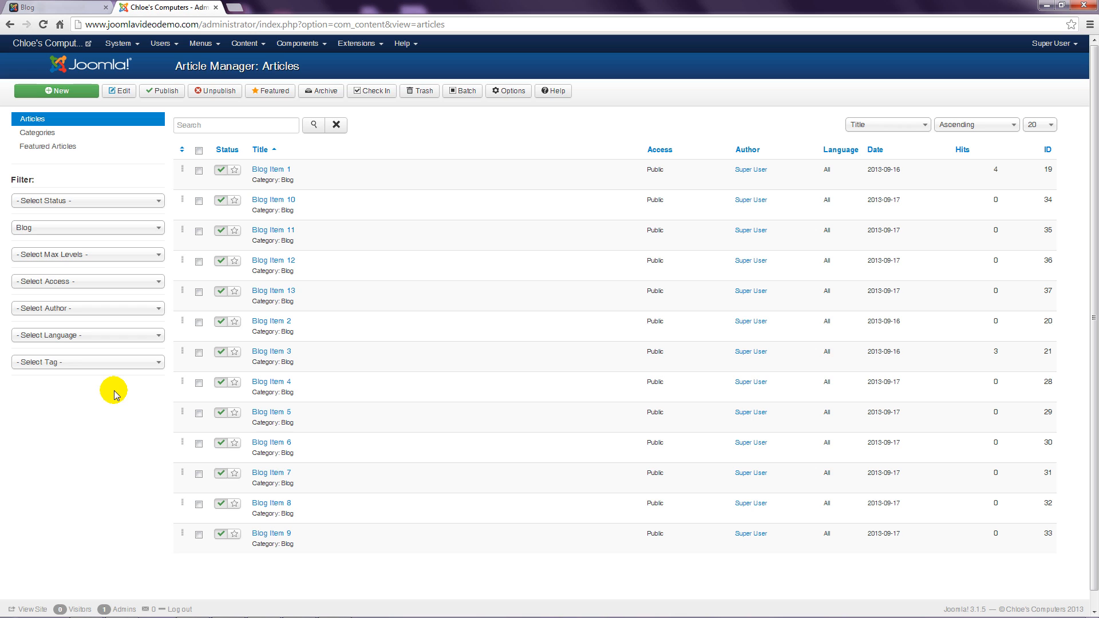
Step: Open the Blog menu item (Category Blog type) from Menus > Main Menu
{"action": "left_click", "coordinate": [203, 44]}
{"action": "left_click", "coordinate": [218, 87]}
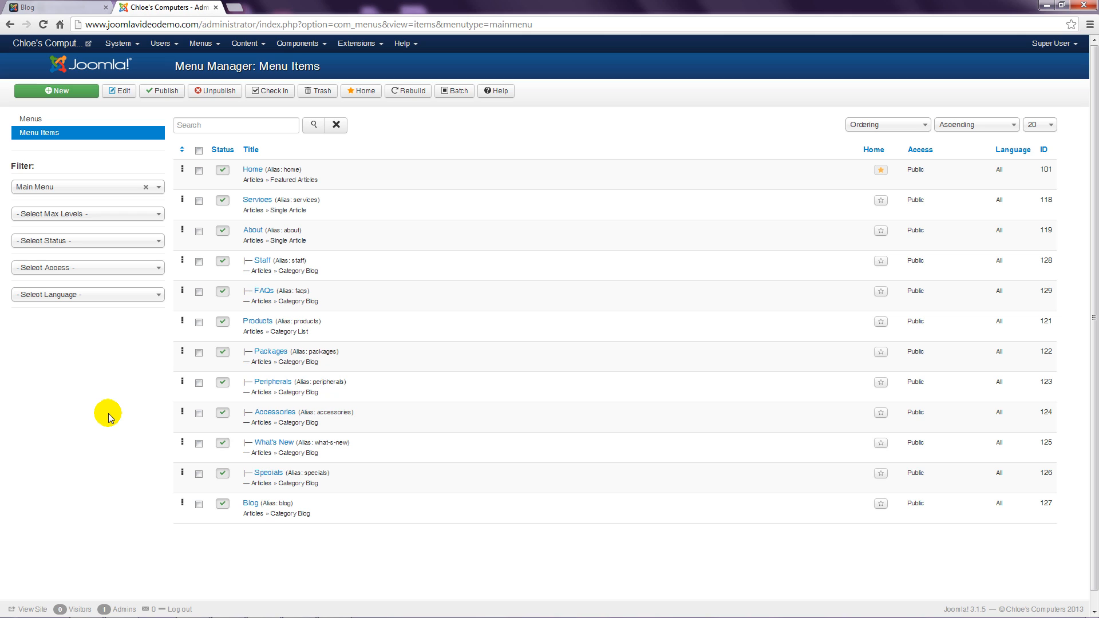
{"action": "left_click", "coordinate": [251, 504]}
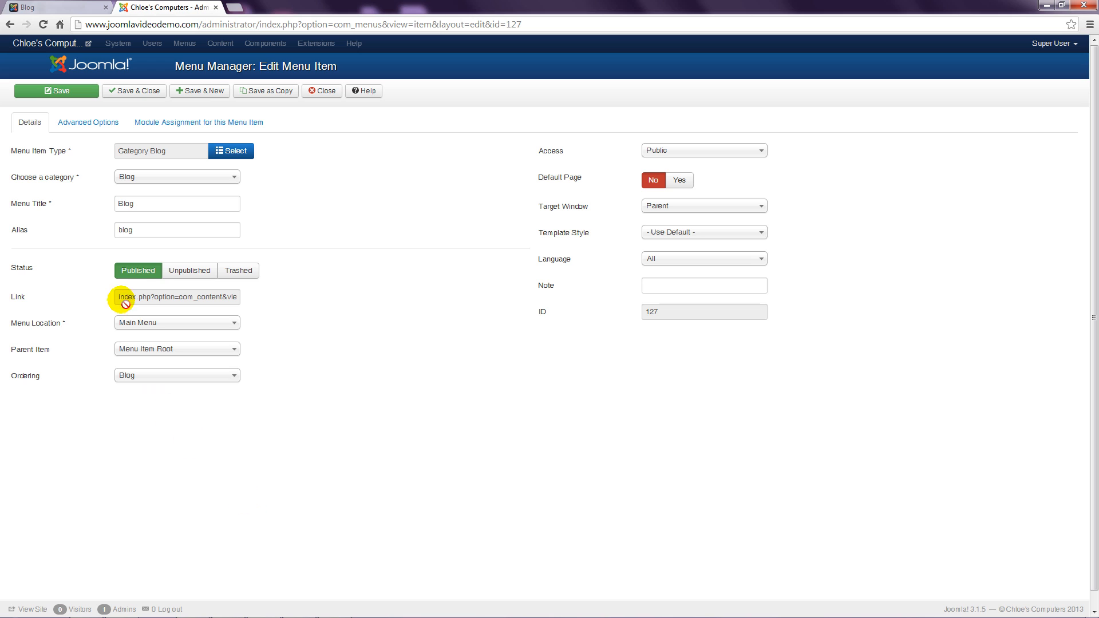
Step: Set the Blog menu item's Article Options Show Author and Show Publish Date to Show, then save and close
{"action": "left_click", "coordinate": [98, 130]}
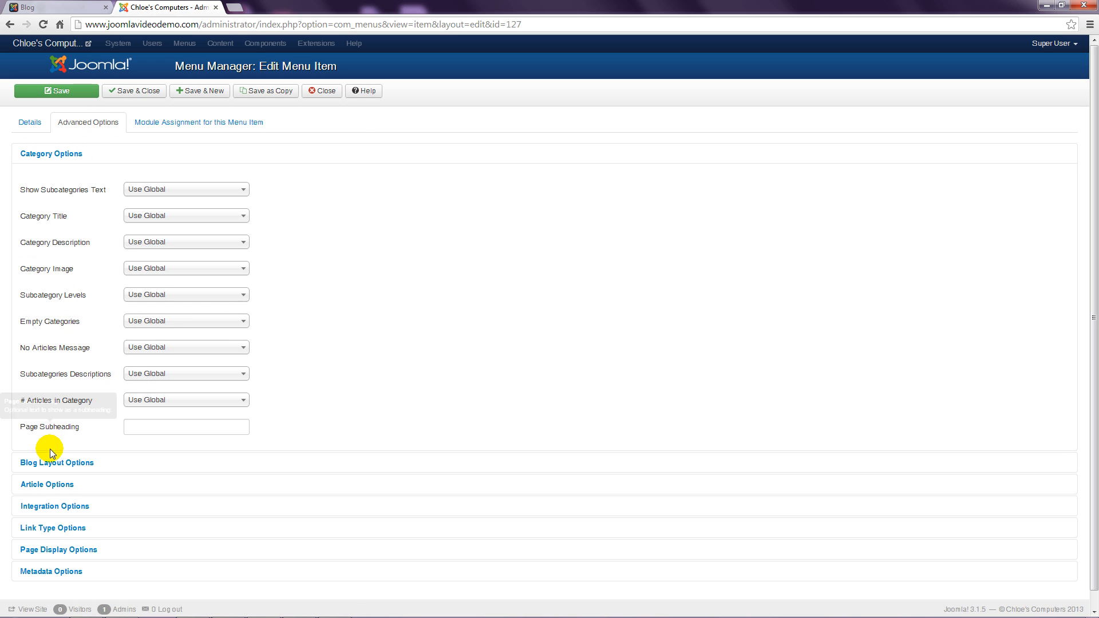
{"action": "left_click", "coordinate": [52, 485]}
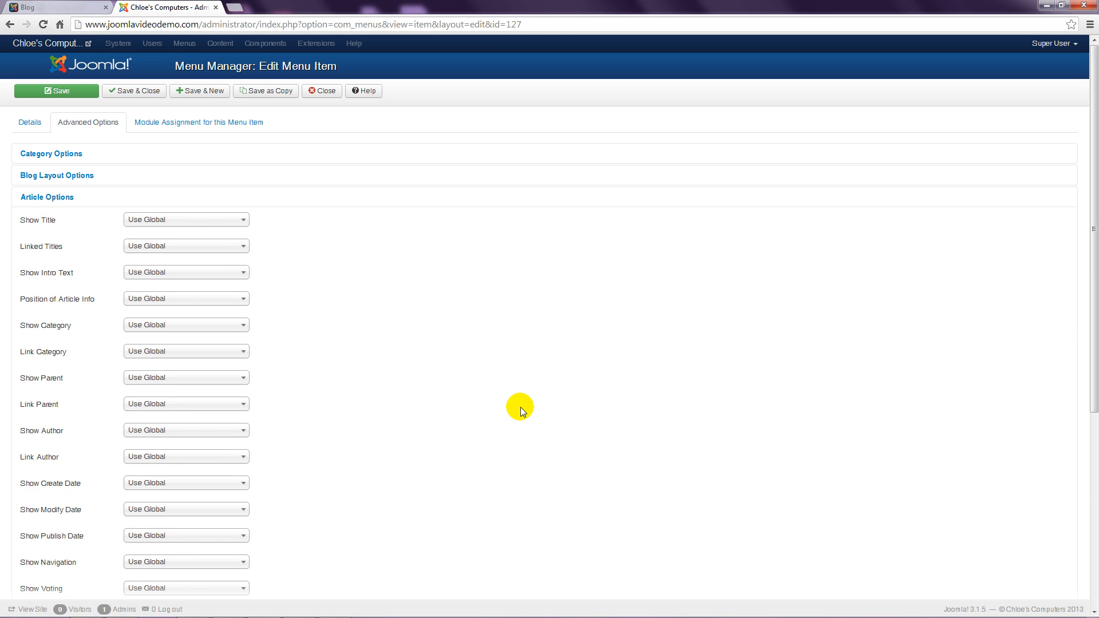
{"action": "scroll", "coordinate": [521, 407], "scroll_direction": "down", "scroll_amount": 3}
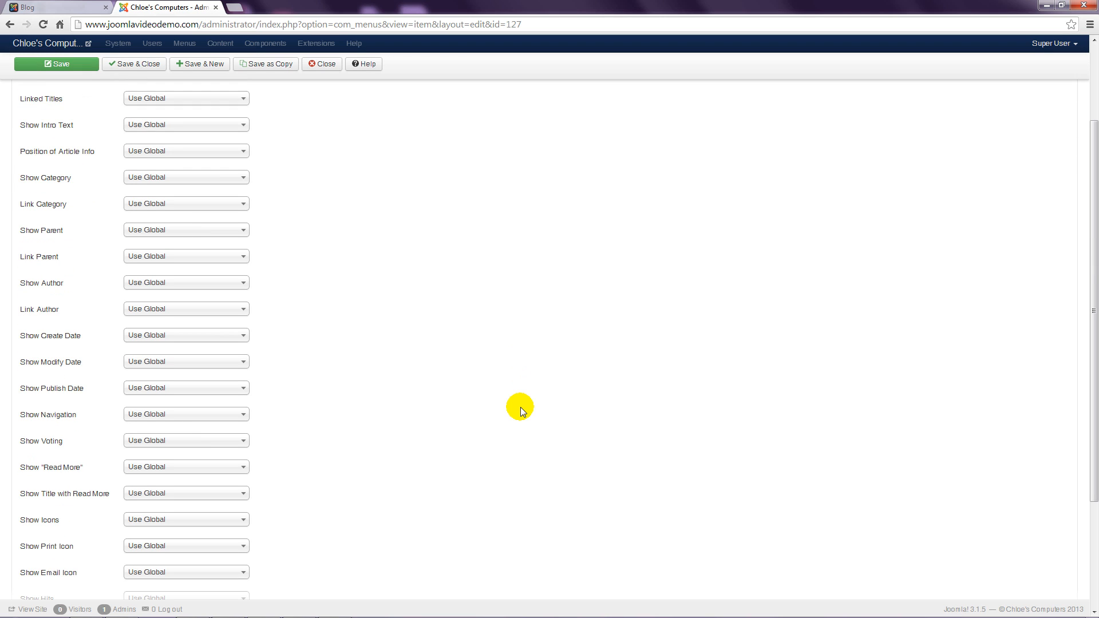
{"action": "left_click", "coordinate": [241, 285]}
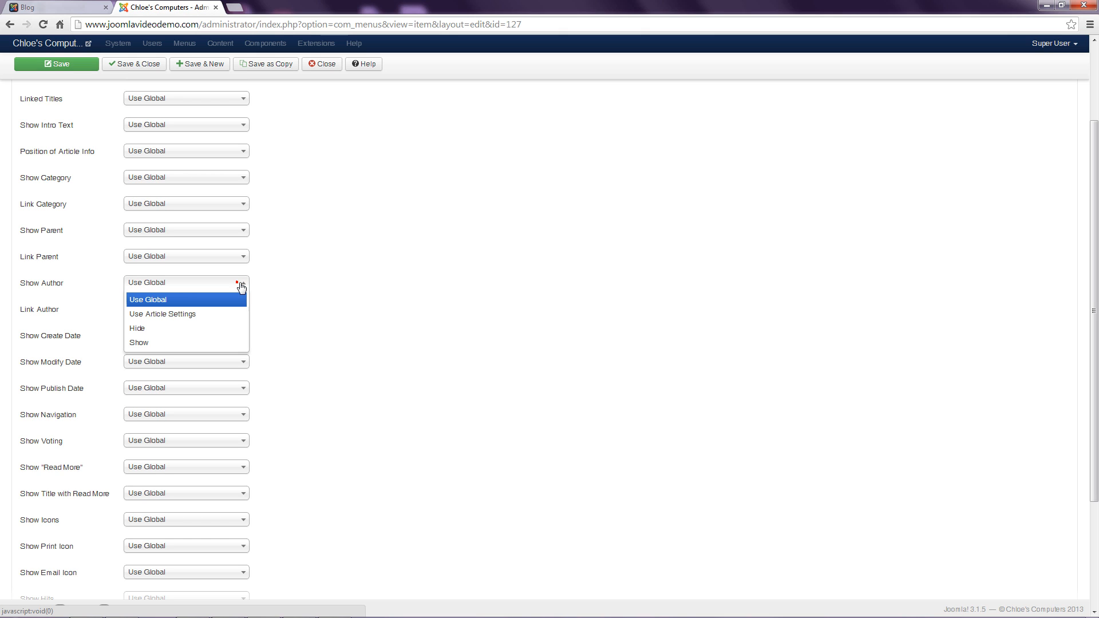
{"action": "left_click", "coordinate": [214, 343]}
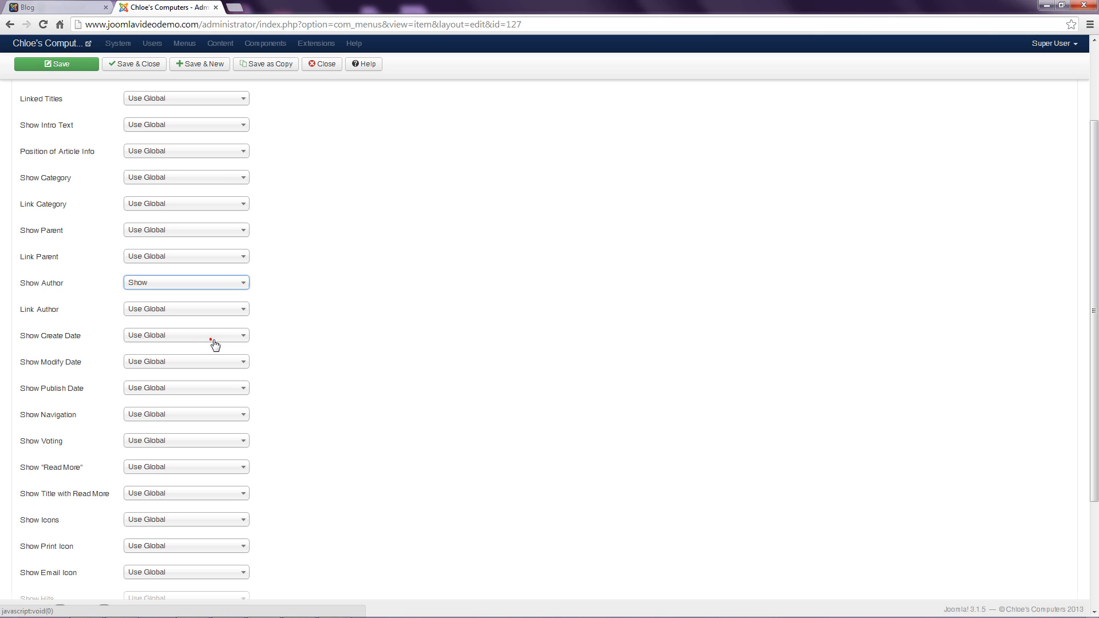
{"action": "left_click", "coordinate": [318, 341]}
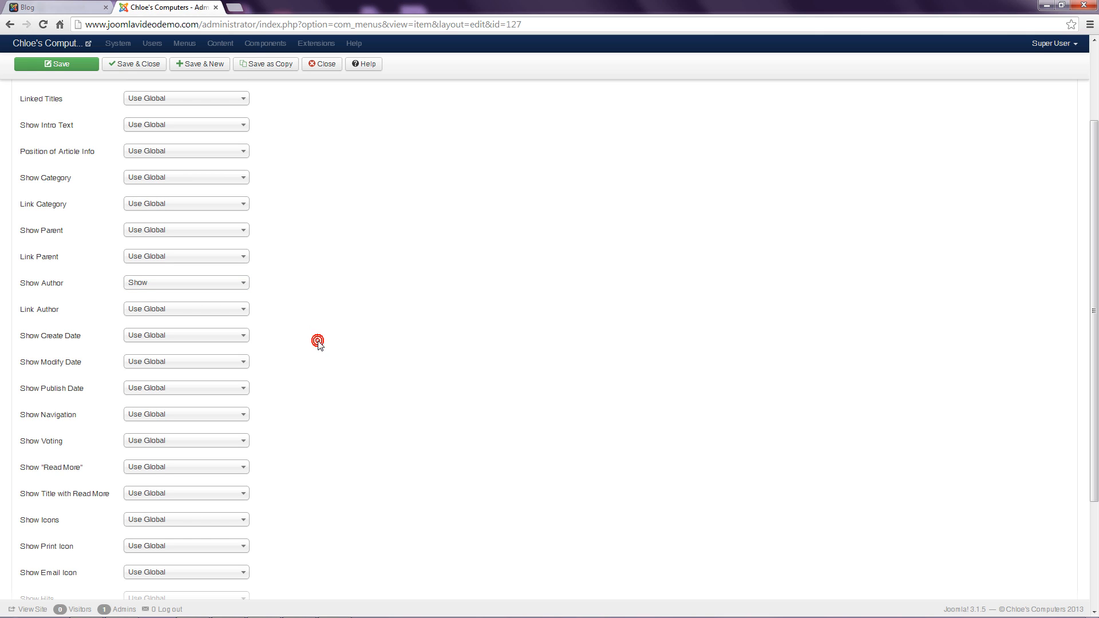
{"action": "left_click", "coordinate": [241, 388]}
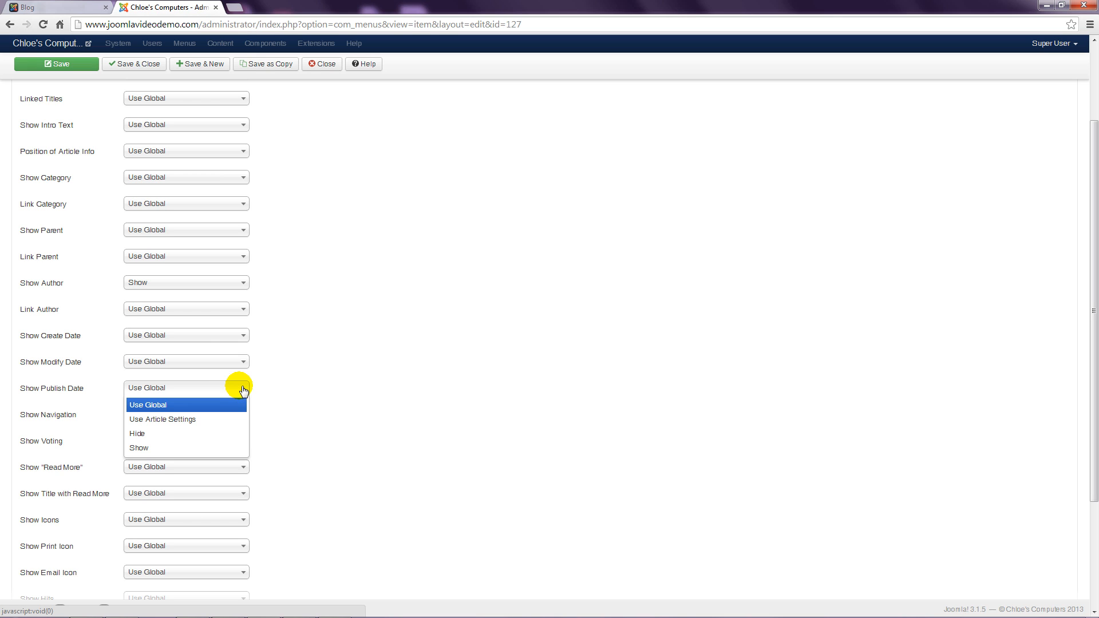
{"action": "left_click", "coordinate": [193, 449]}
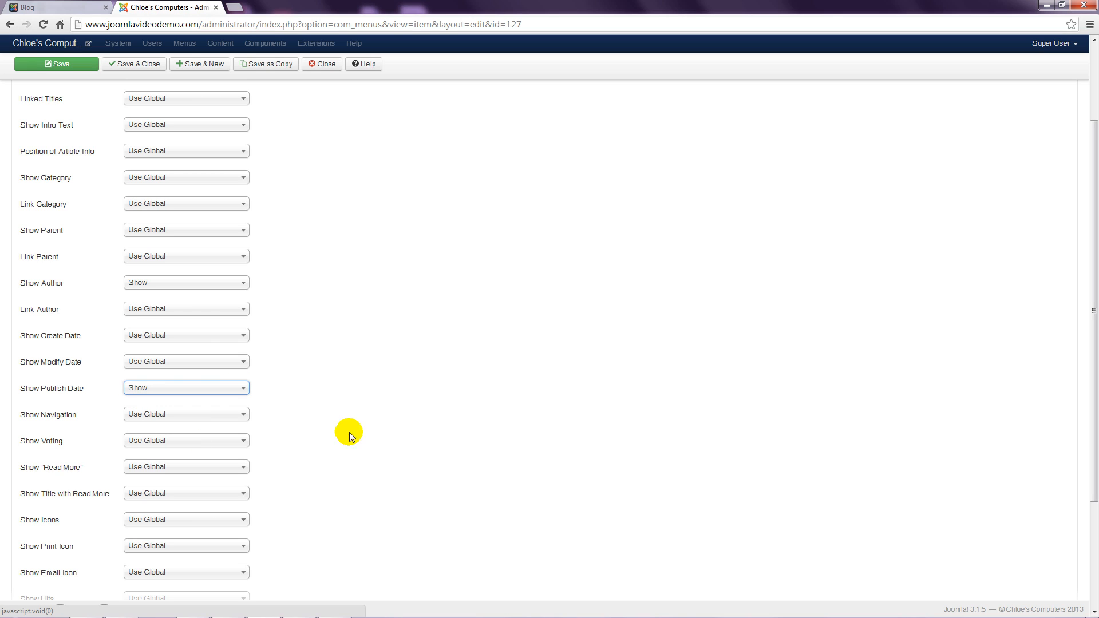
{"action": "left_click", "coordinate": [384, 434]}
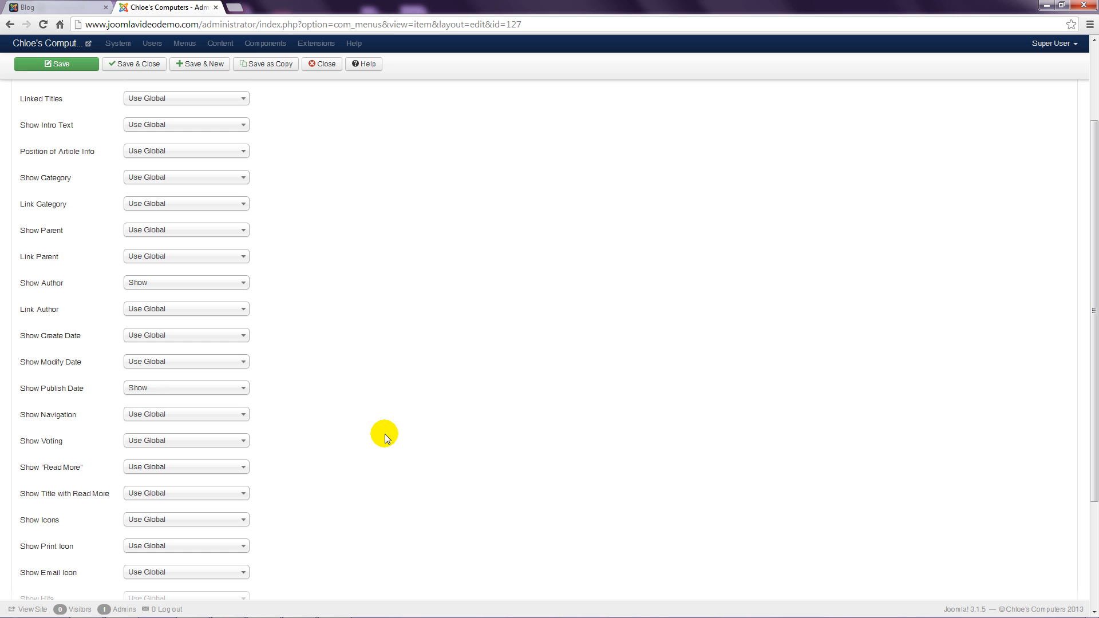
{"action": "left_click", "coordinate": [148, 66]}
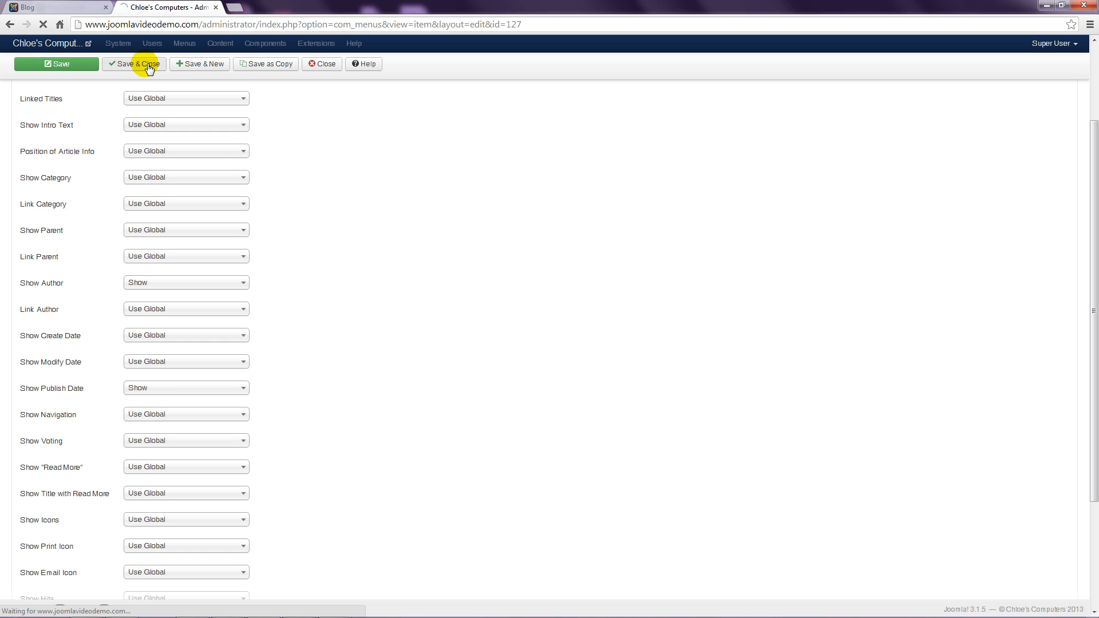
Step: Visit Products > Packages, return to BLOG, and open Blog Item 13 with its author and 17 September 2015 date
{"action": "left_click", "coordinate": [74, 8]}
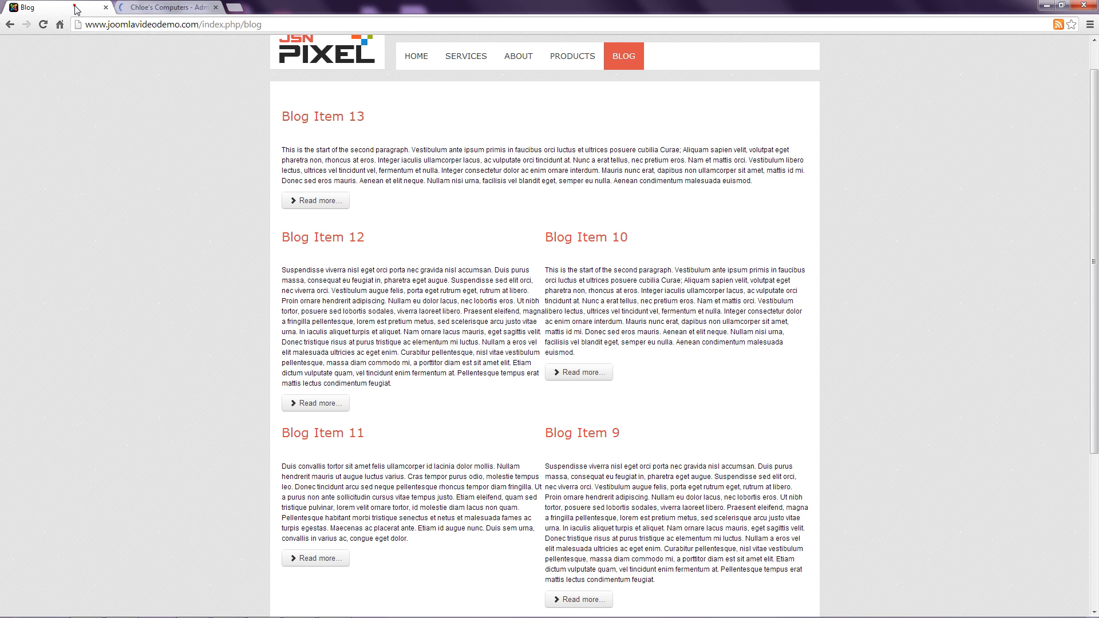
{"action": "left_click", "coordinate": [130, 208]}
{"action": "mouse_move", "coordinate": [571, 59]}
{"action": "left_click", "coordinate": [569, 81]}
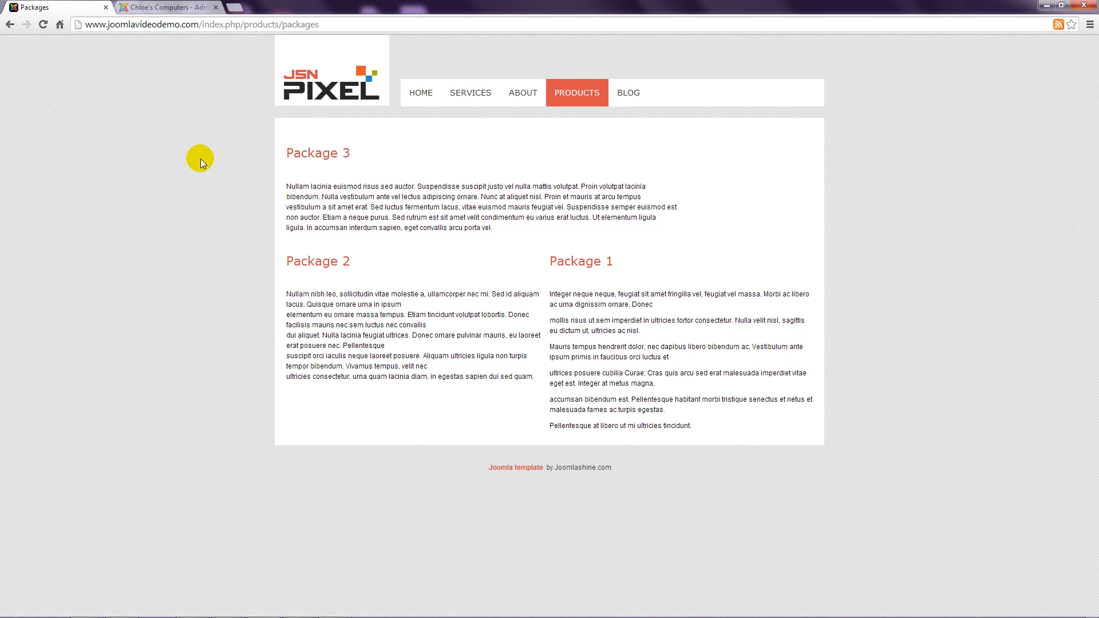
{"action": "left_click", "coordinate": [630, 93]}
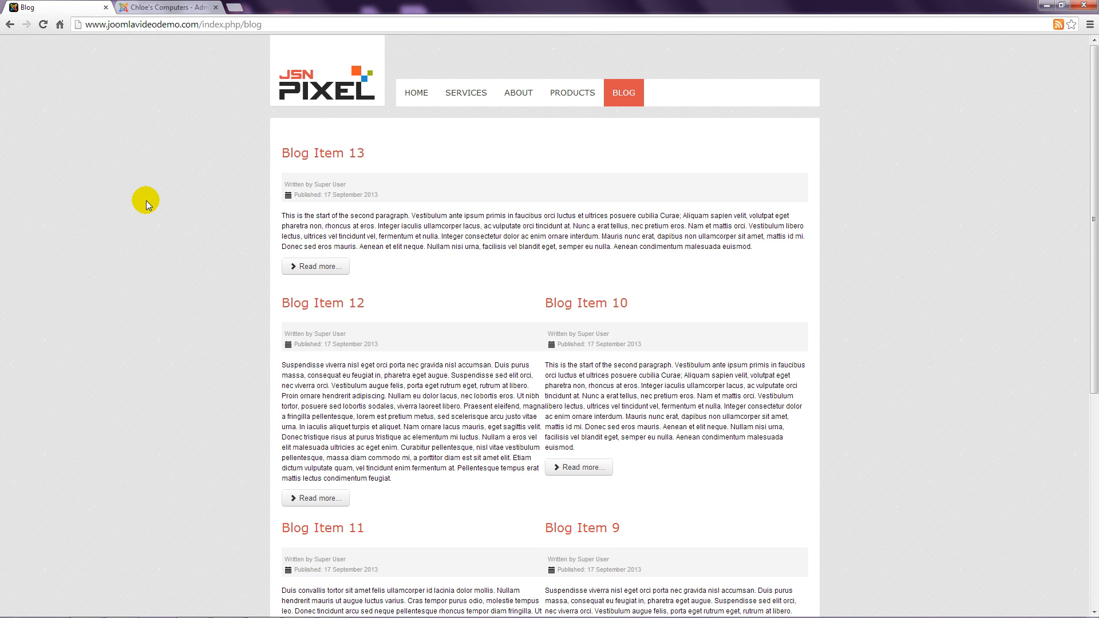
{"action": "left_click", "coordinate": [302, 153]}
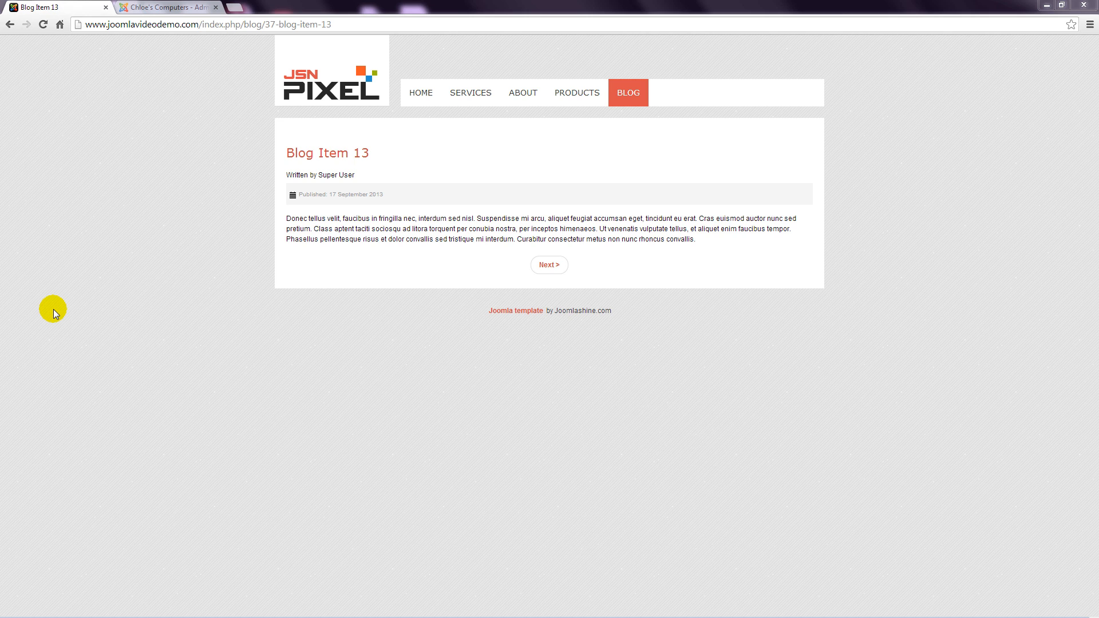
Step: Open Blog Item 13 for editing from Content > Article Manager
{"action": "left_click", "coordinate": [167, 8]}
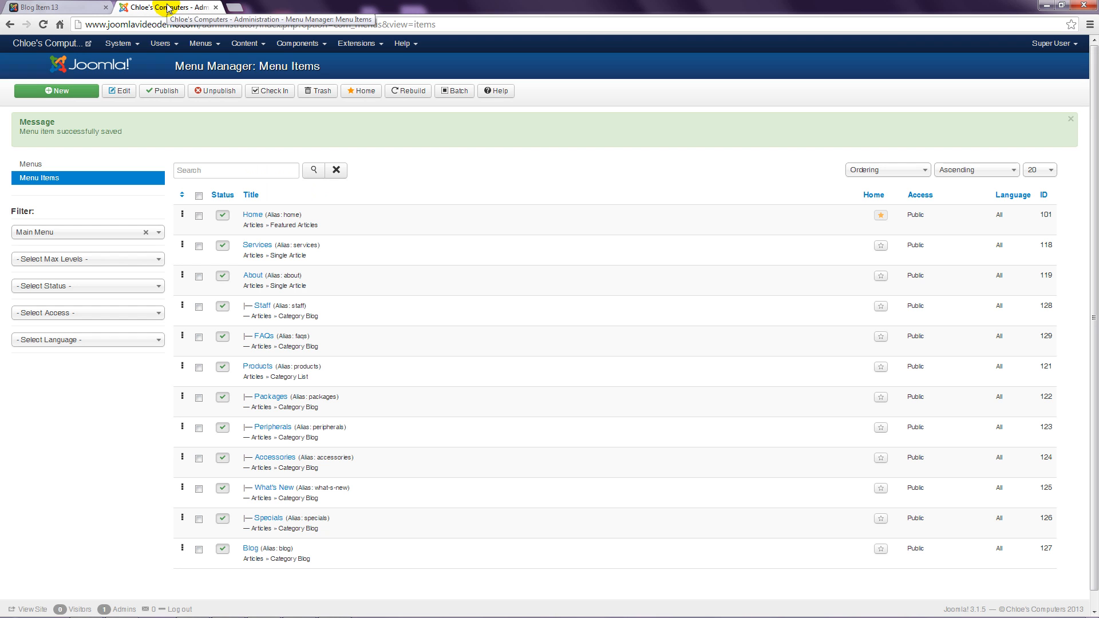
{"action": "left_click", "coordinate": [244, 46]}
{"action": "left_click", "coordinate": [261, 62]}
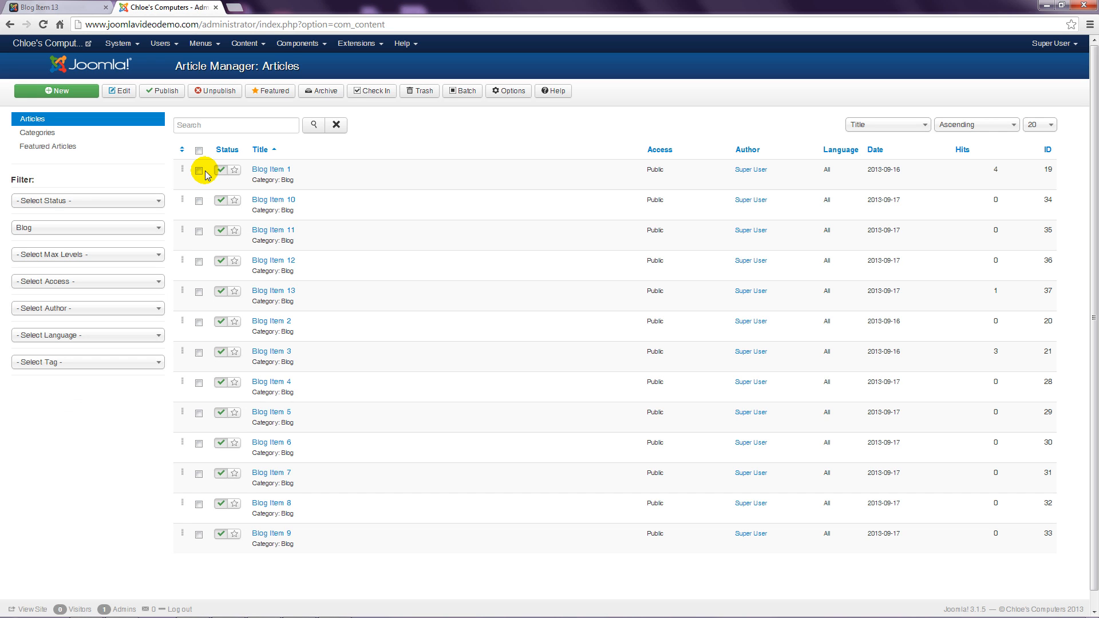
{"action": "left_click", "coordinate": [278, 293]}
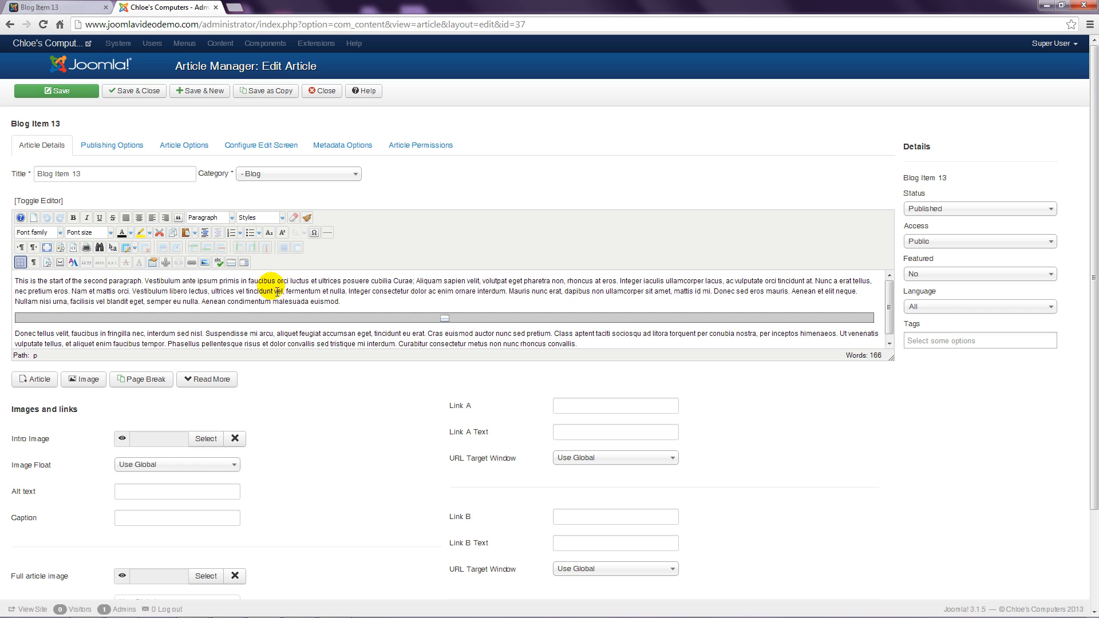
Step: Set the article's own Show Author to Hide, save and close, and return to its site page
{"action": "left_click", "coordinate": [190, 149]}
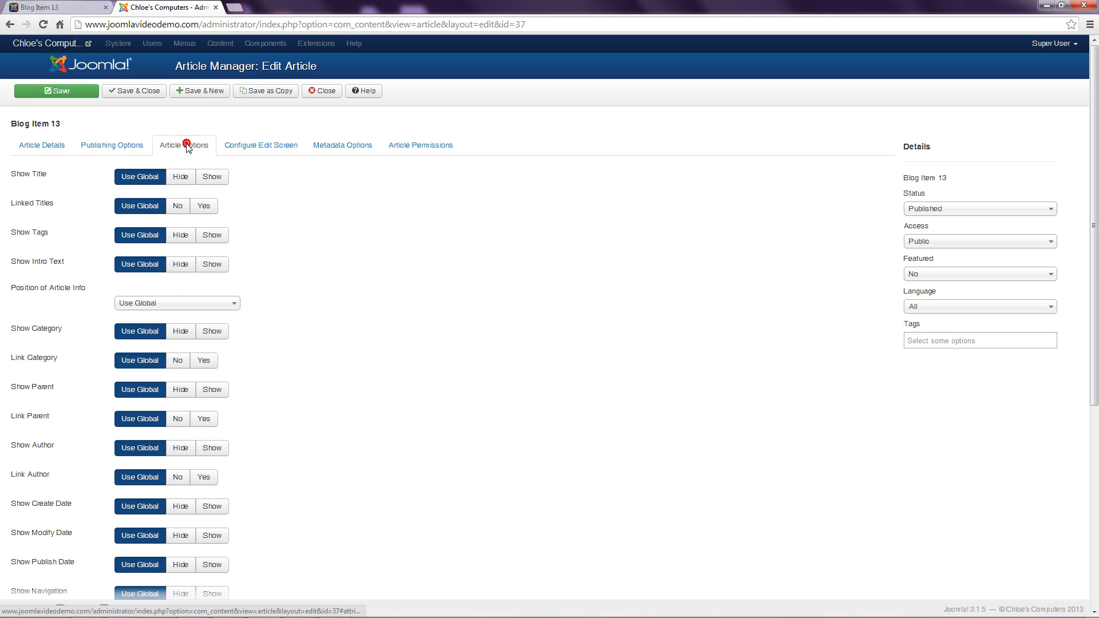
{"action": "mouse_move", "coordinate": [422, 291]}
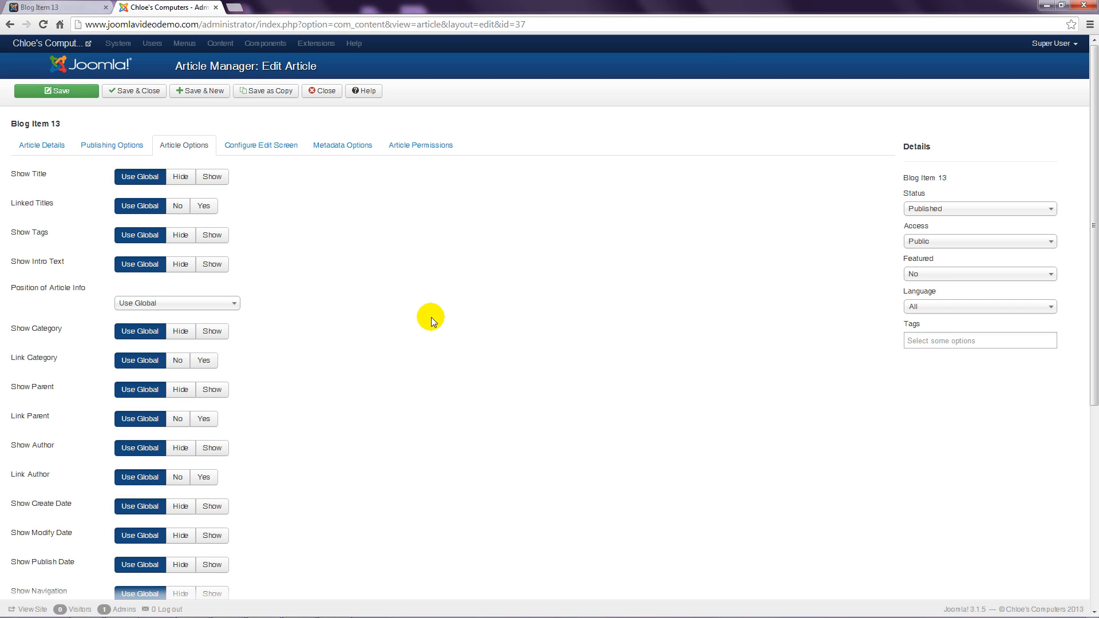
{"action": "left_click", "coordinate": [181, 448]}
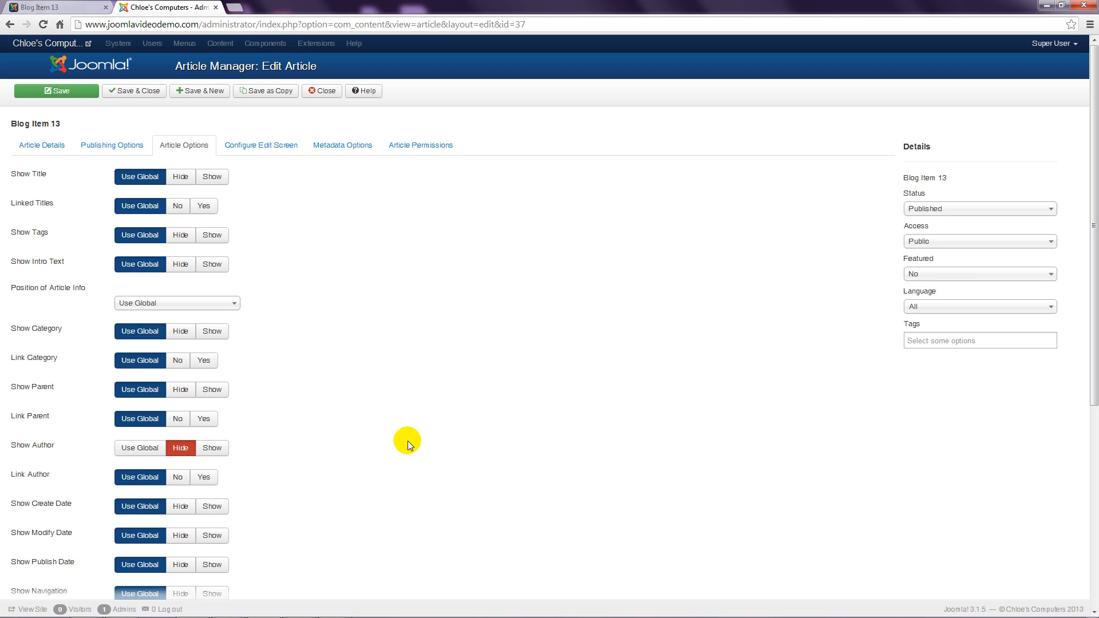
{"action": "left_click", "coordinate": [151, 94]}
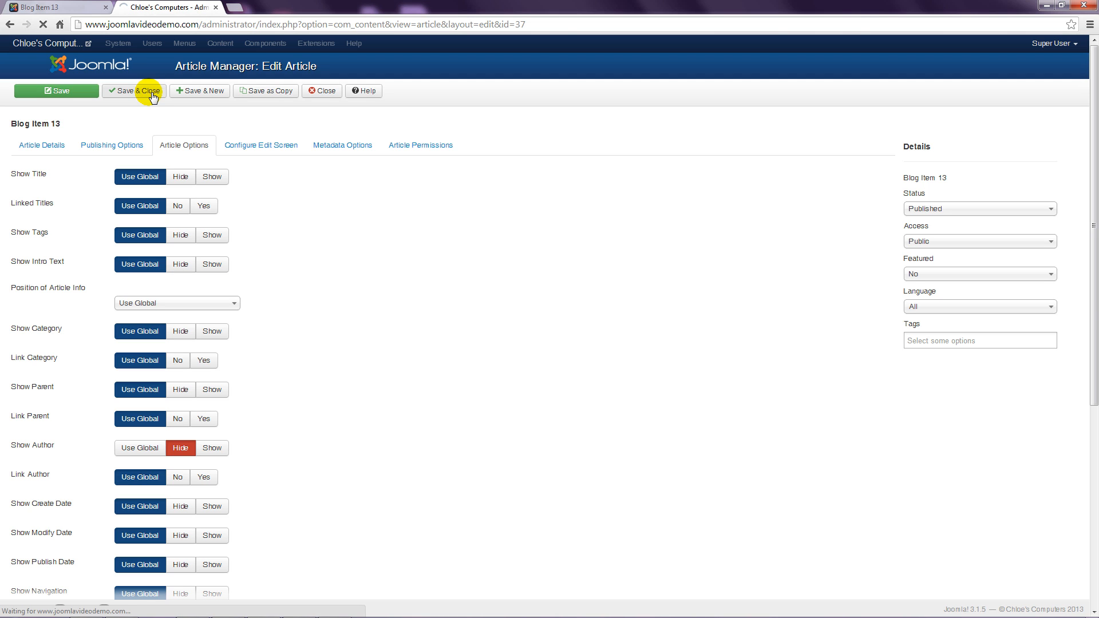
{"action": "left_click", "coordinate": [79, 7]}
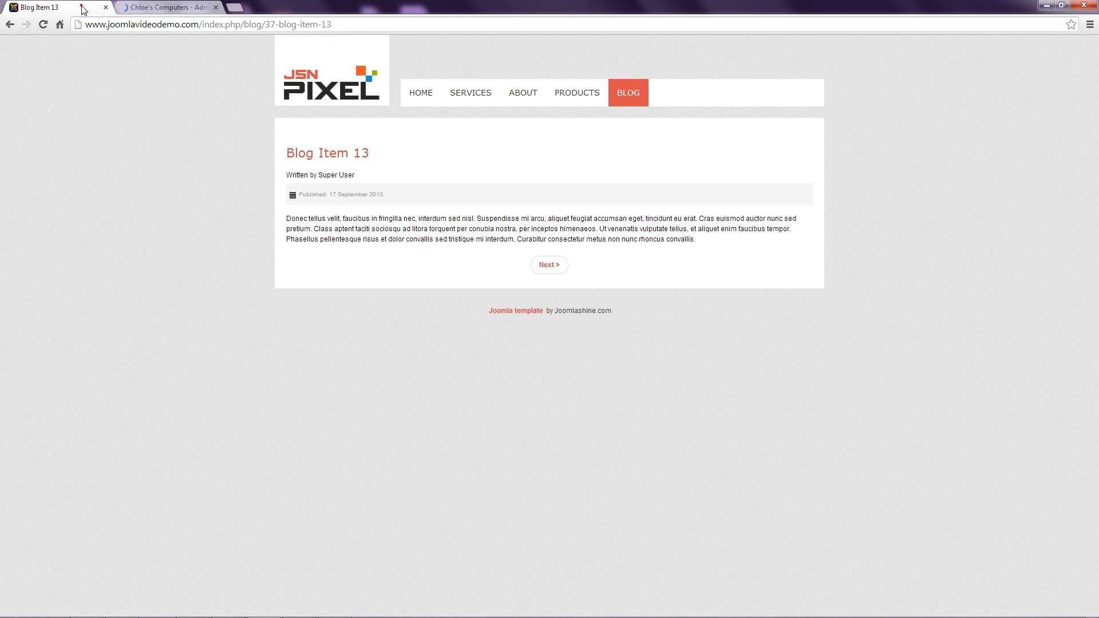
Step: Reload Blog Item 13 to verify the author line is gone, then go back to the BLOG listing
{"action": "left_click", "coordinate": [44, 25]}
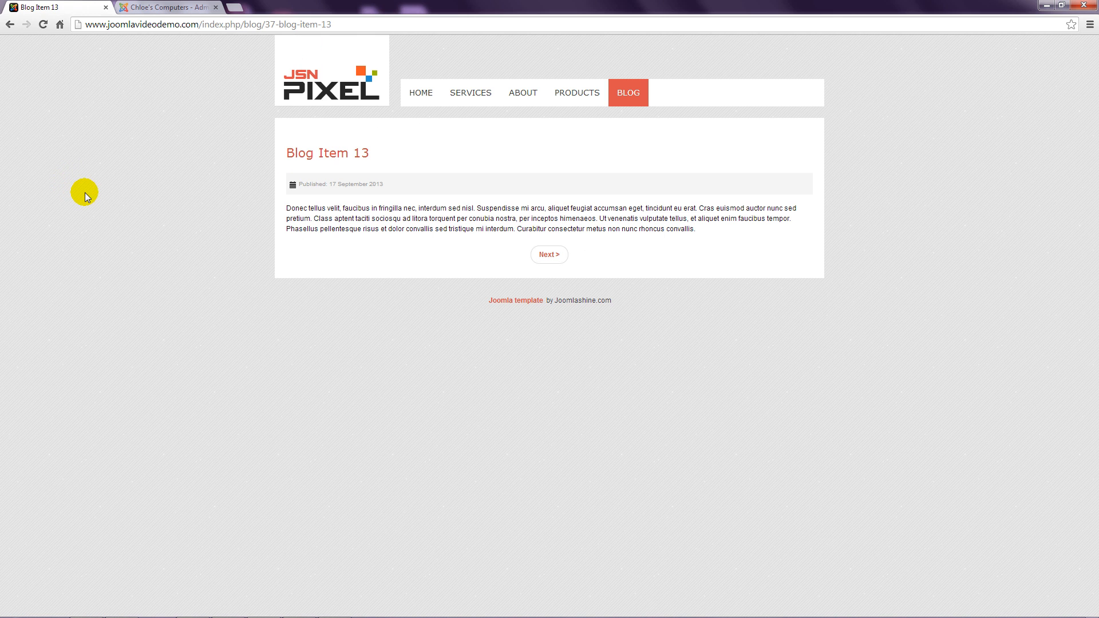
{"action": "left_click", "coordinate": [630, 97]}
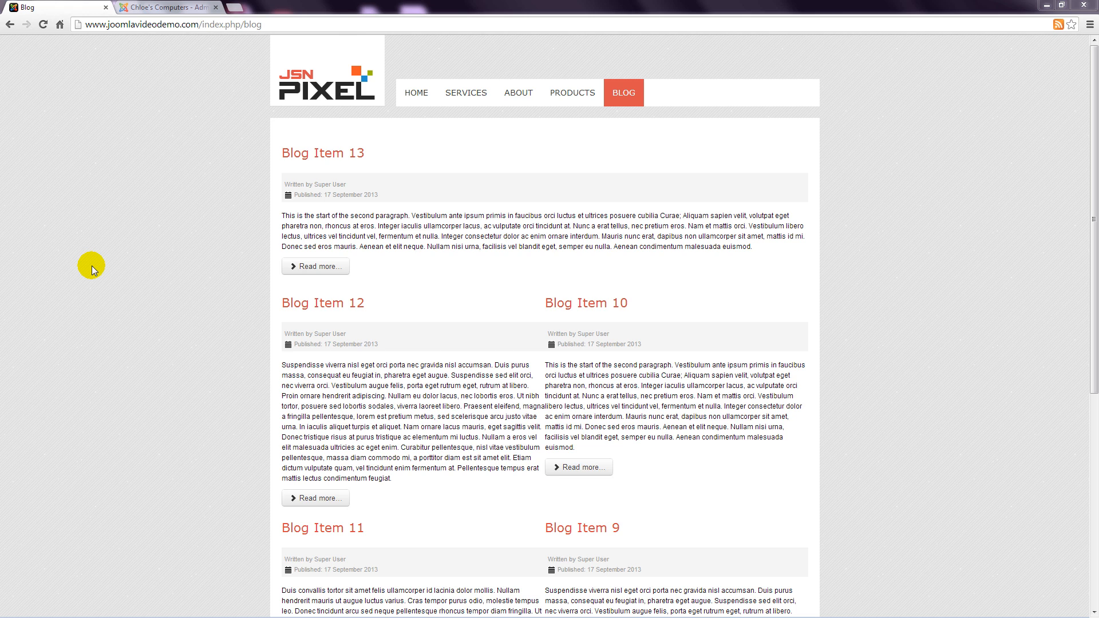
{"action": "scroll", "coordinate": [92, 266], "scroll_direction": "down", "scroll_amount": 5}
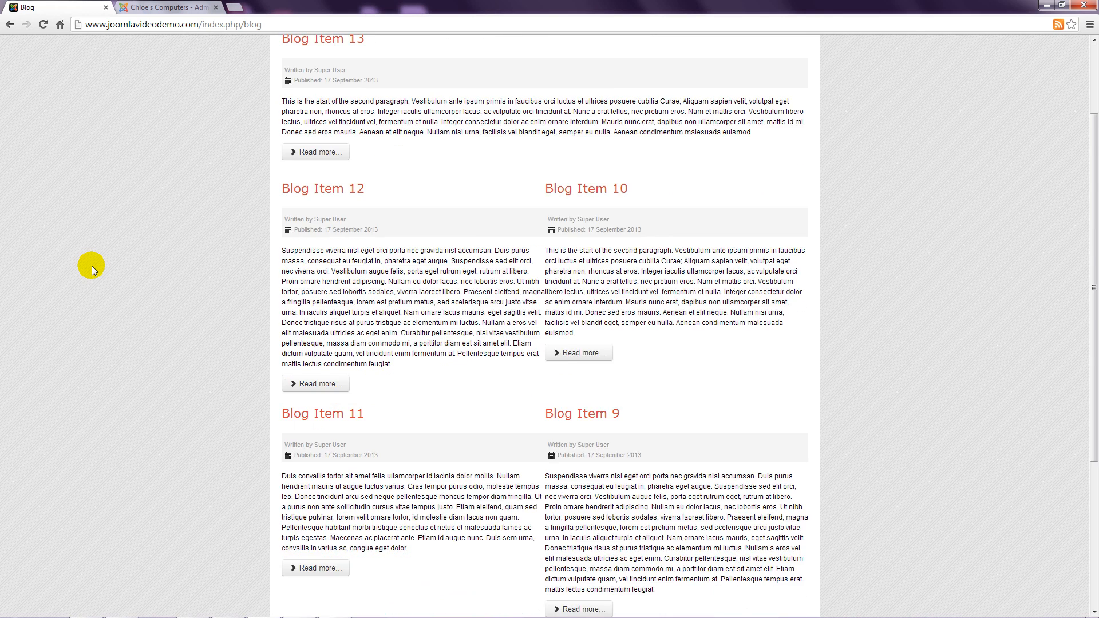
{"action": "scroll", "coordinate": [92, 265], "scroll_direction": "down", "scroll_amount": 2}
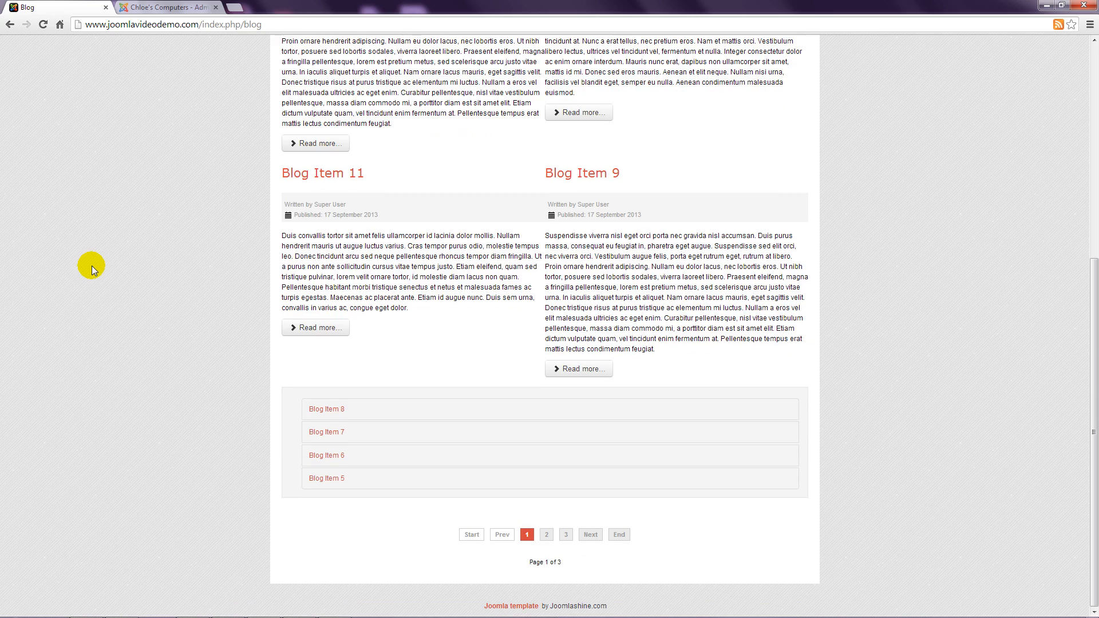
{"action": "scroll", "coordinate": [91, 265], "scroll_direction": "up", "scroll_amount": 6}
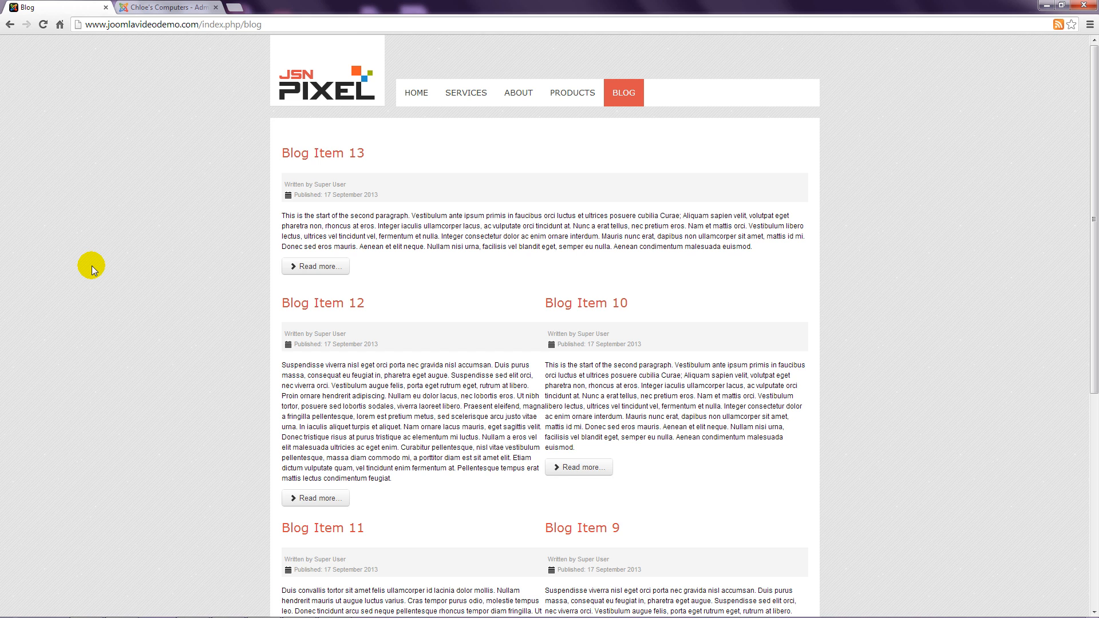
{"action": "scroll", "coordinate": [94, 266], "scroll_direction": "down", "scroll_amount": 3}
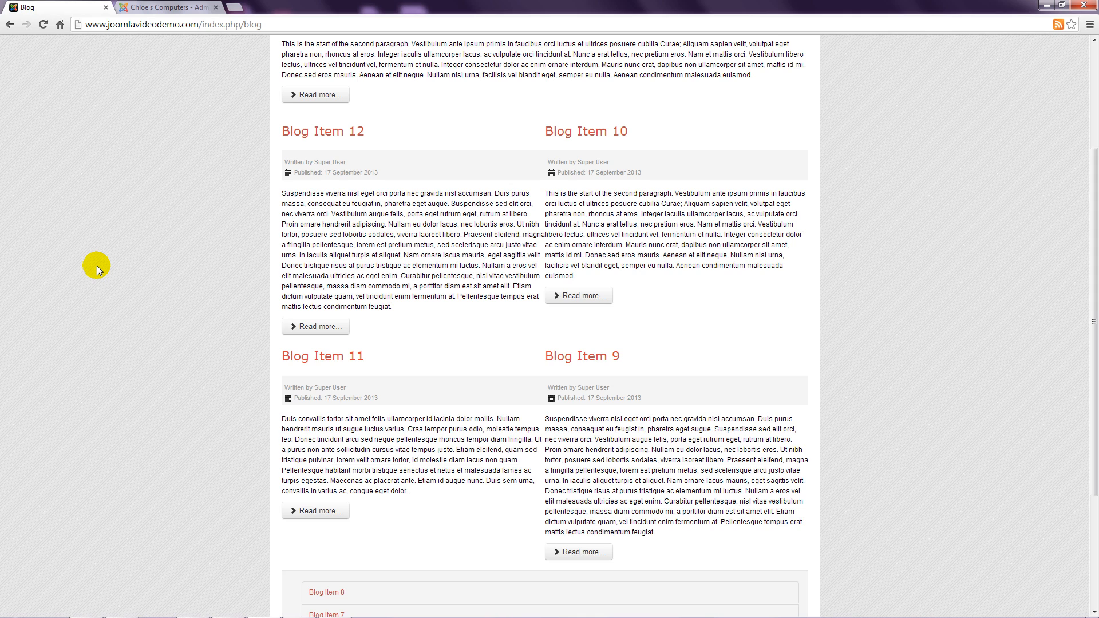
{"action": "scroll", "coordinate": [97, 266], "scroll_direction": "down", "scroll_amount": 3}
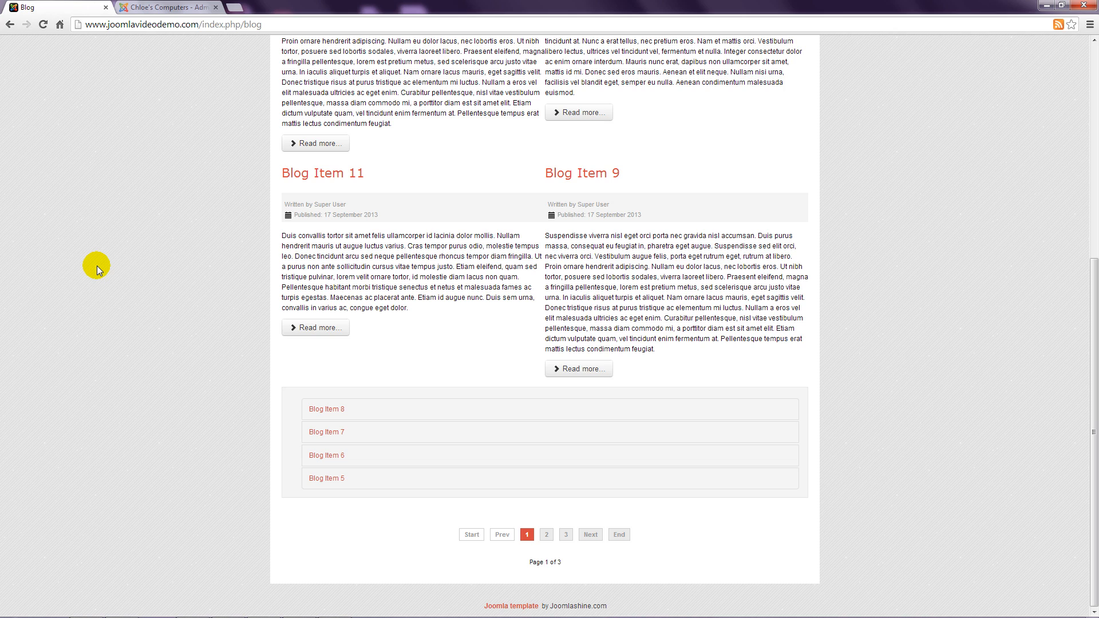
{"action": "scroll", "coordinate": [97, 266], "scroll_direction": "up", "scroll_amount": 6}
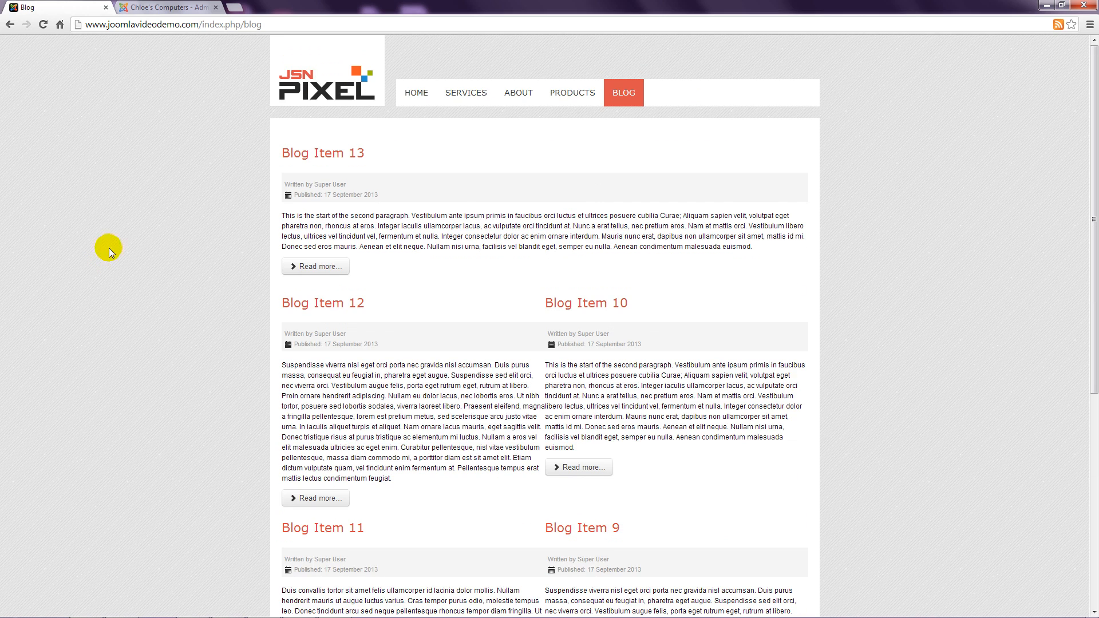
Step: View the global Blog / Featured Layouts settings (1 leading, 4 intro, 2 columns, 4 links), comparing with the front-end blog
{"action": "left_click", "coordinate": [155, 9]}
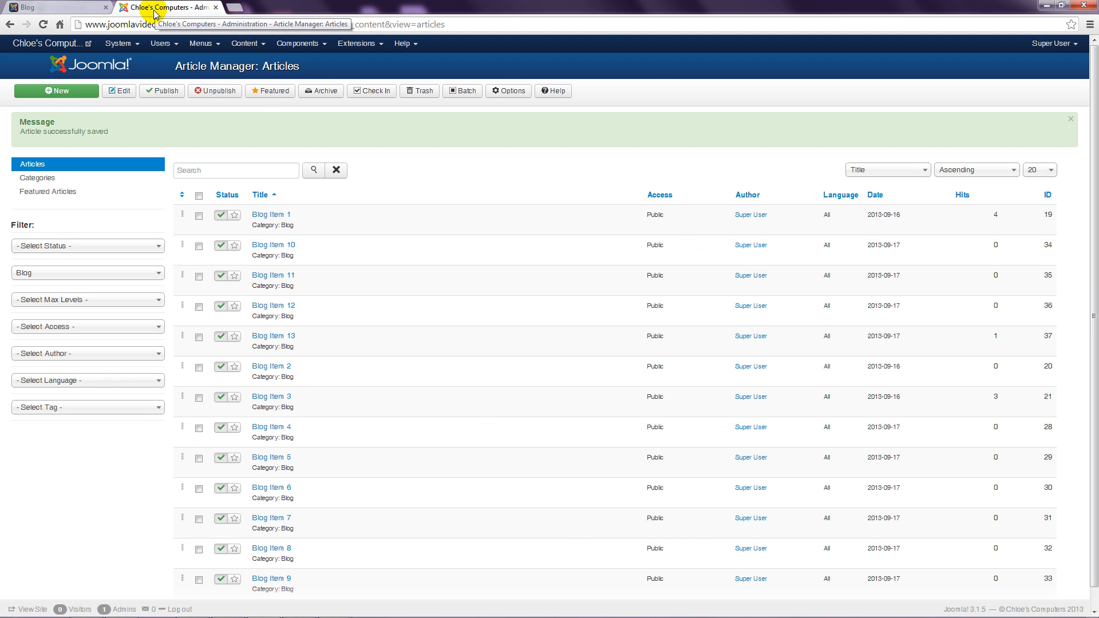
{"action": "left_click", "coordinate": [515, 93]}
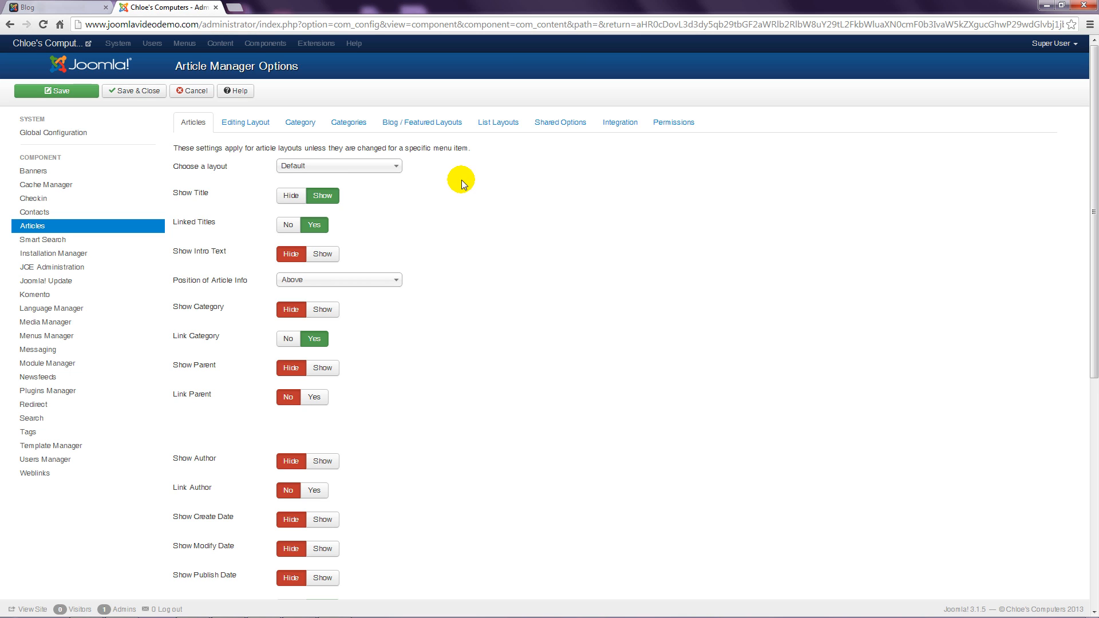
{"action": "left_click", "coordinate": [439, 124]}
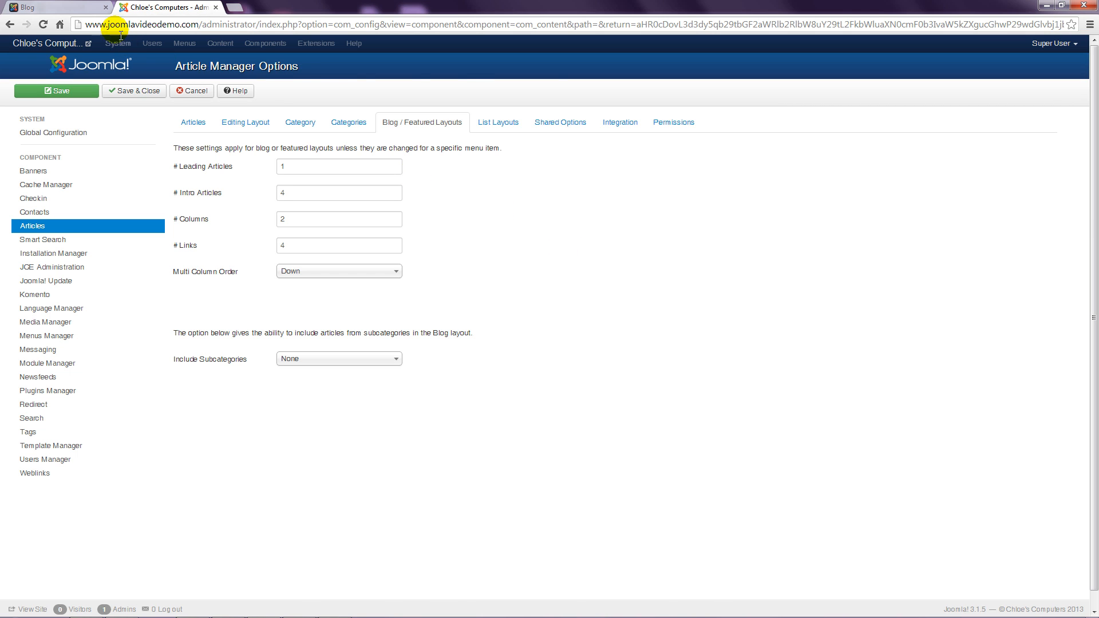
{"action": "left_click", "coordinate": [57, 7]}
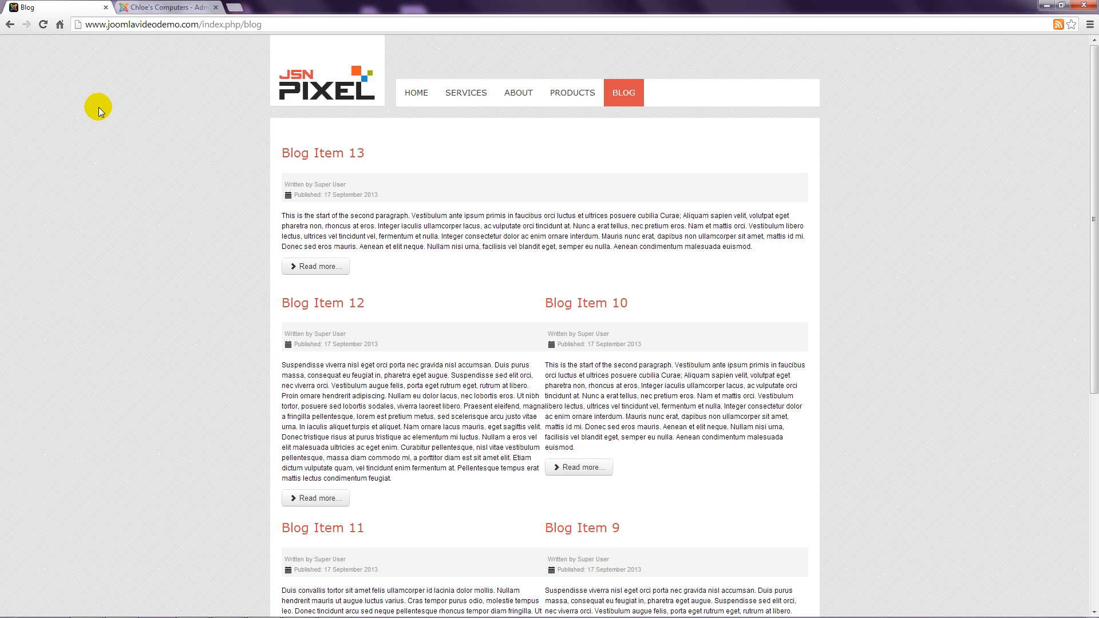
{"action": "left_click", "coordinate": [168, 7]}
Step: Set # Leading Articles to 0 and check the effect on the front-end blog page
{"action": "double_click", "coordinate": [286, 166]}
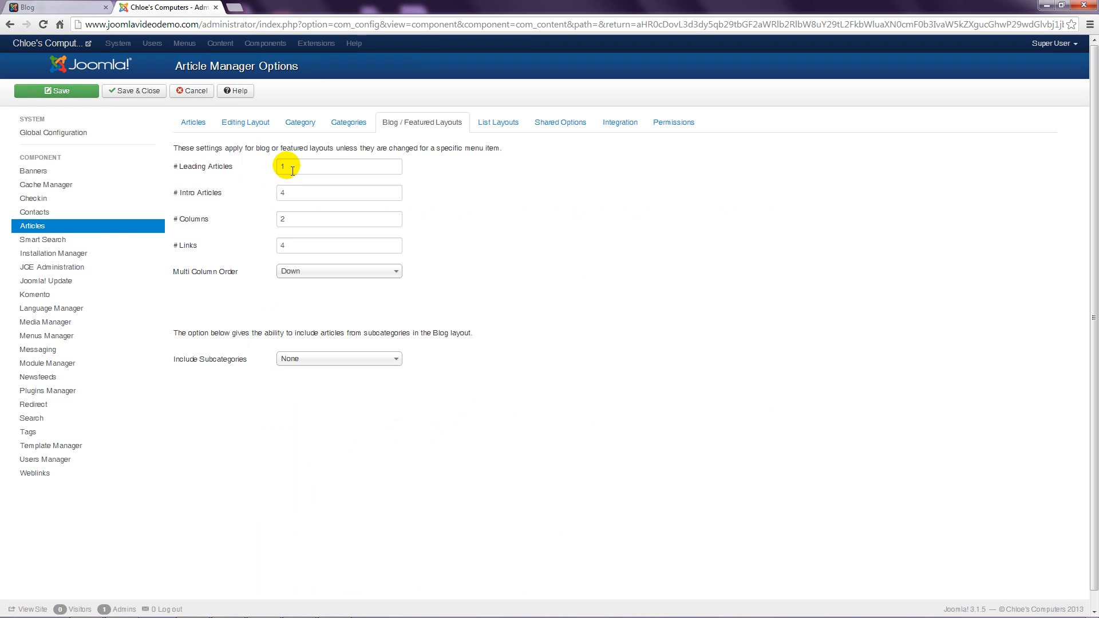
{"action": "type", "text": "0"}
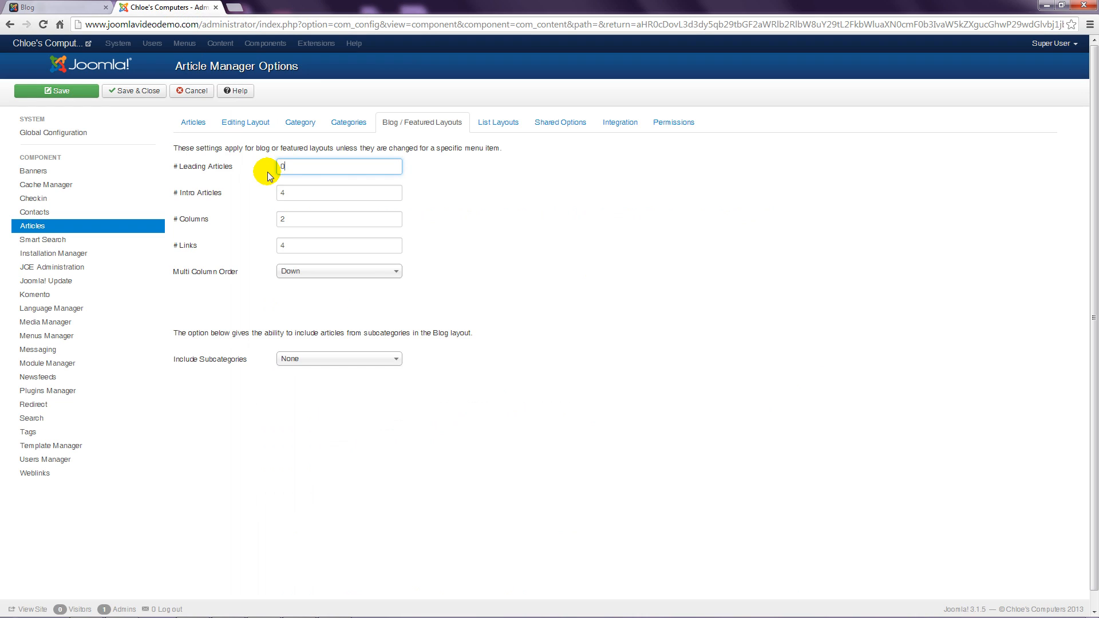
{"action": "left_click", "coordinate": [453, 195]}
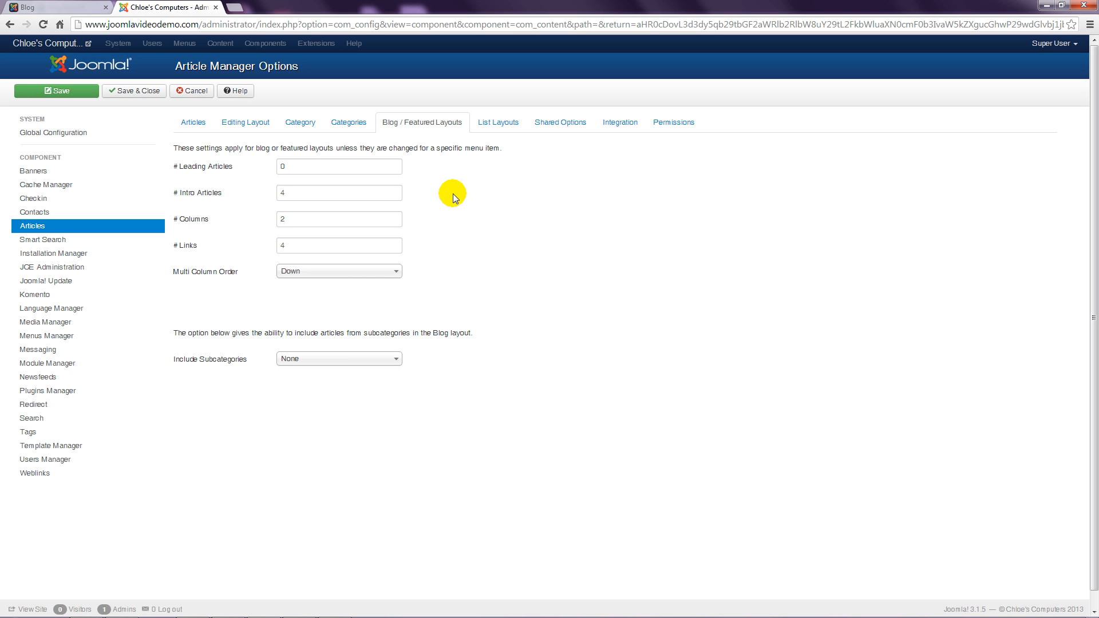
{"action": "left_click", "coordinate": [67, 7]}
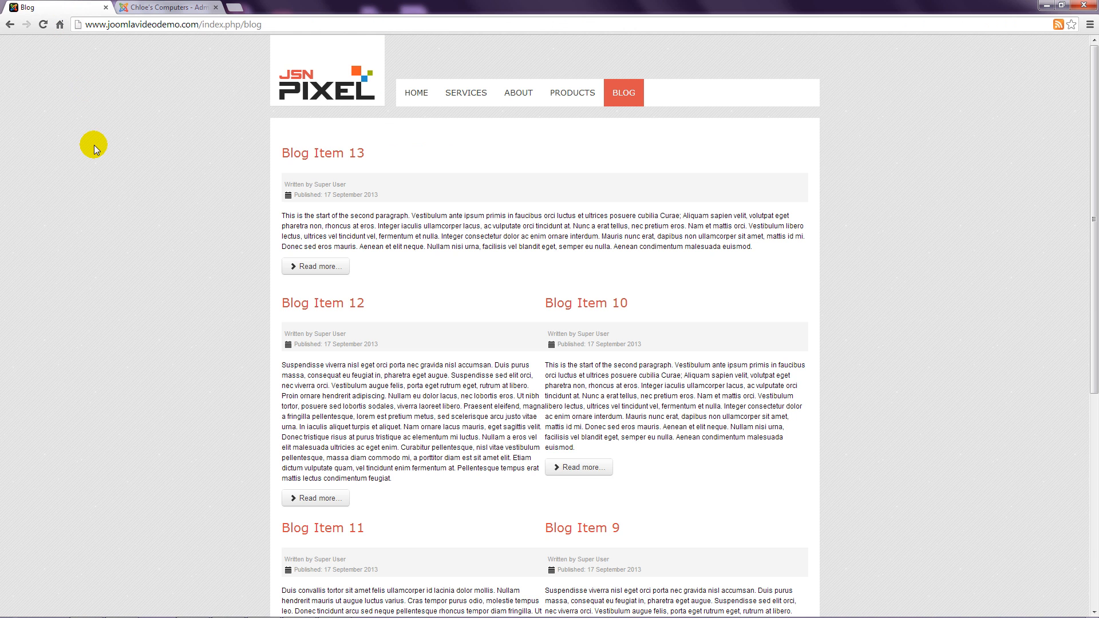
{"action": "scroll", "coordinate": [103, 254], "scroll_direction": "down", "scroll_amount": 3}
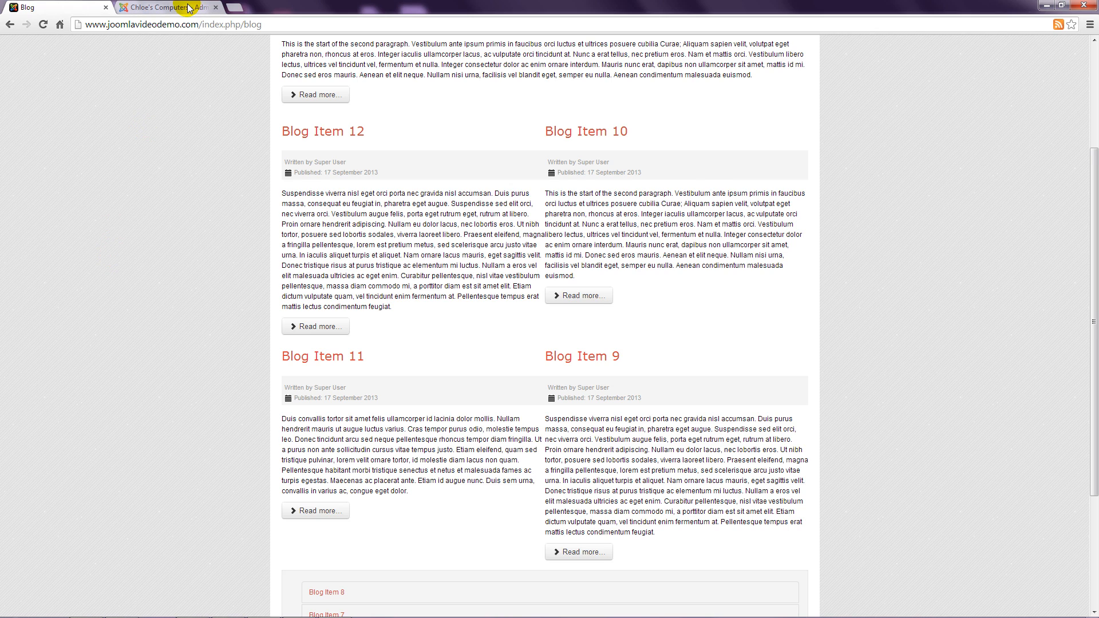
{"action": "left_click", "coordinate": [166, 7]}
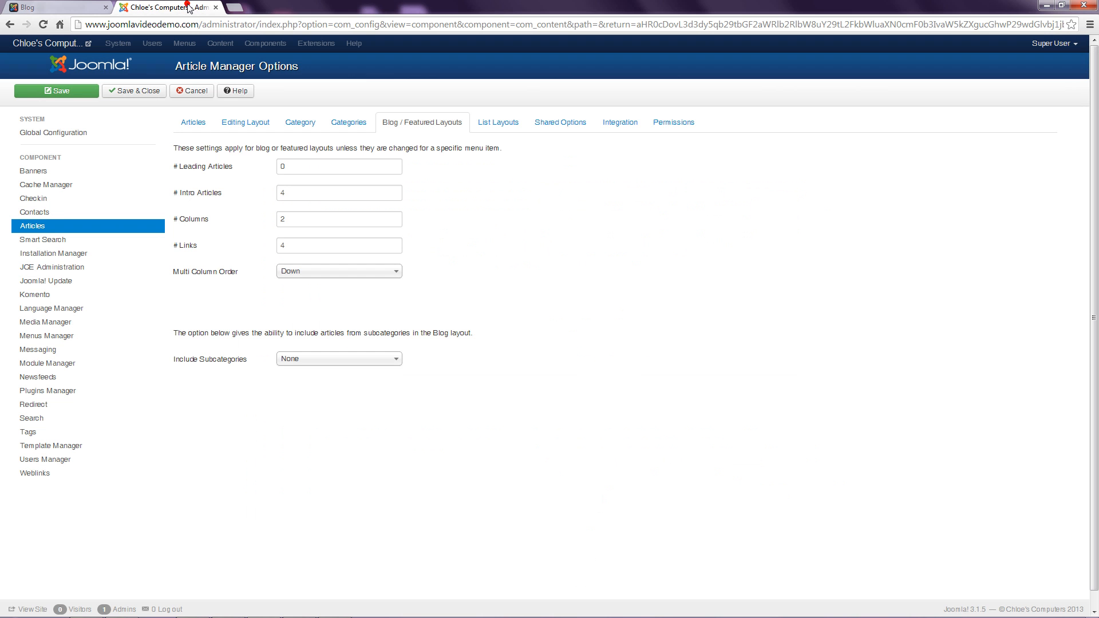
Step: Set # Intro Articles to 10 and # Columns to 1
{"action": "left_click", "coordinate": [283, 193]}
{"action": "type", "text": "10"}
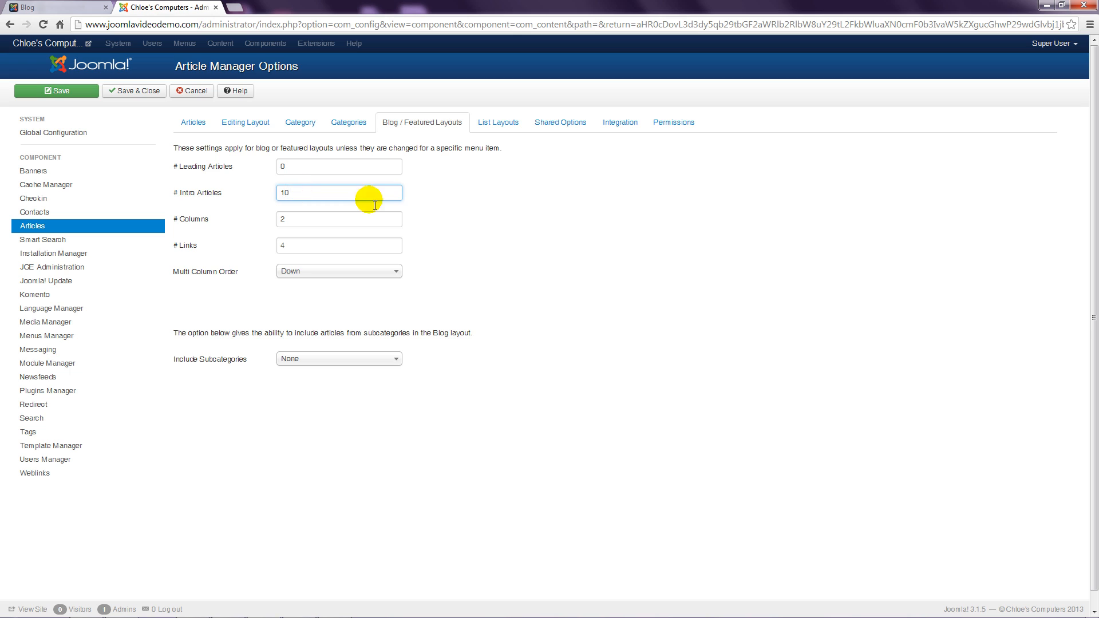
{"action": "left_click", "coordinate": [500, 221]}
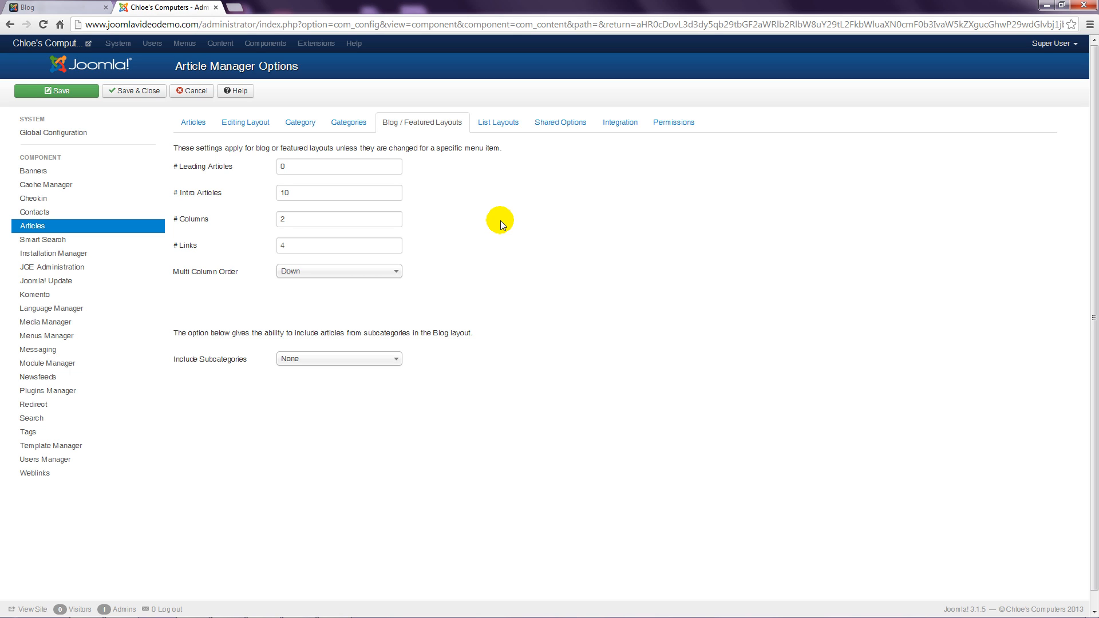
{"action": "double_click", "coordinate": [286, 223]}
{"action": "type", "text": "1"}
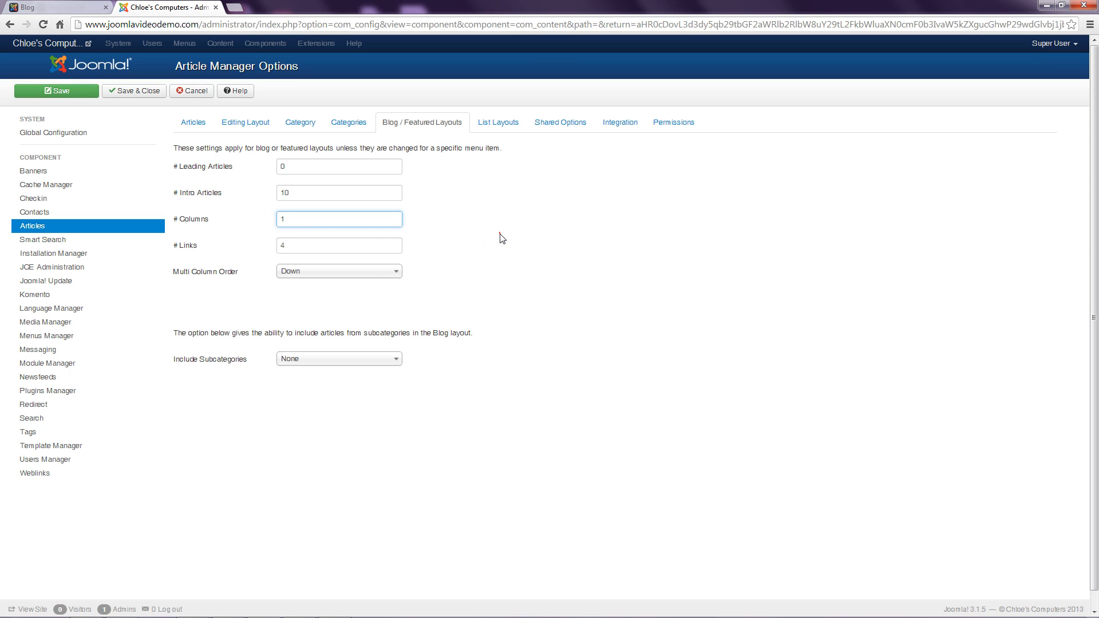
{"action": "left_click", "coordinate": [500, 235]}
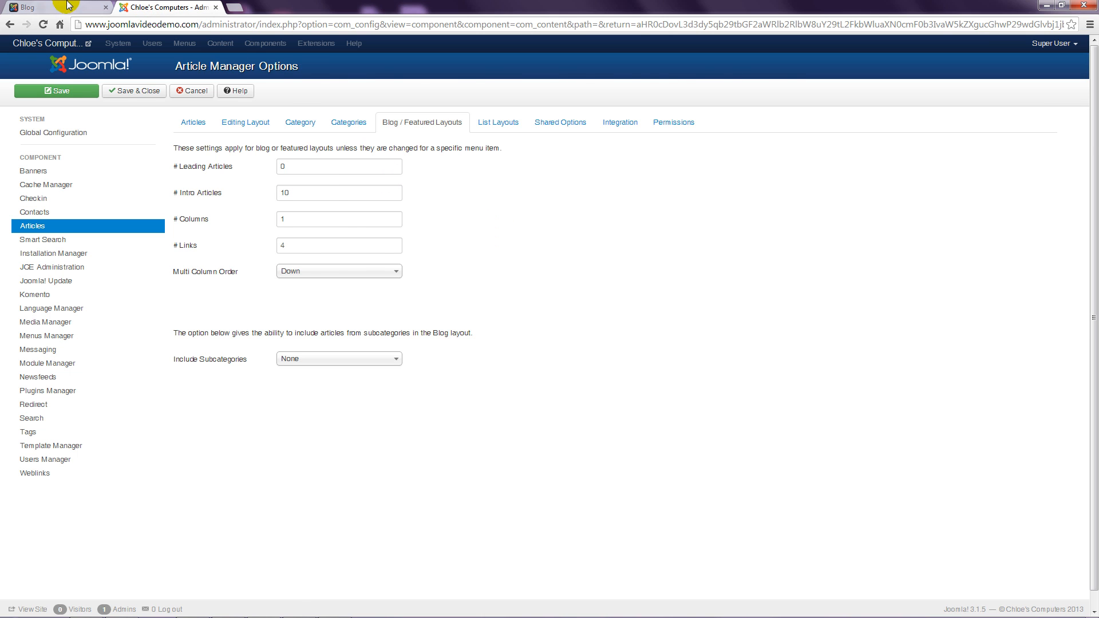
Step: Compare with the front-end blog, then set # Links to 0 and save the layout settings
{"action": "left_click", "coordinate": [35, 7]}
{"action": "scroll", "coordinate": [110, 239], "scroll_direction": "down", "scroll_amount": 3}
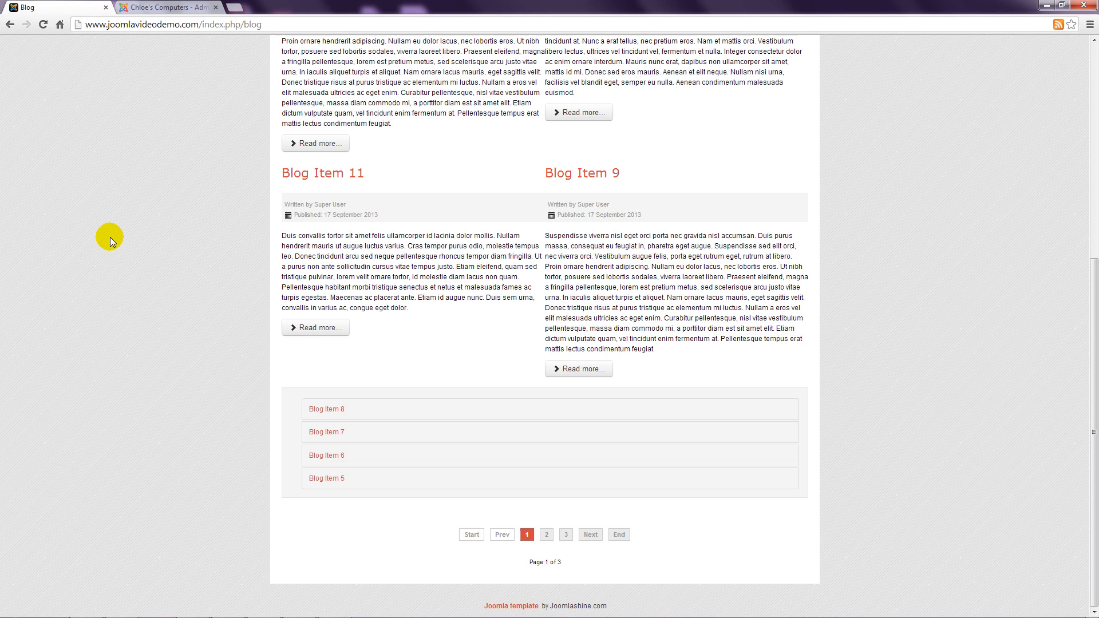
{"action": "left_click", "coordinate": [164, 7]}
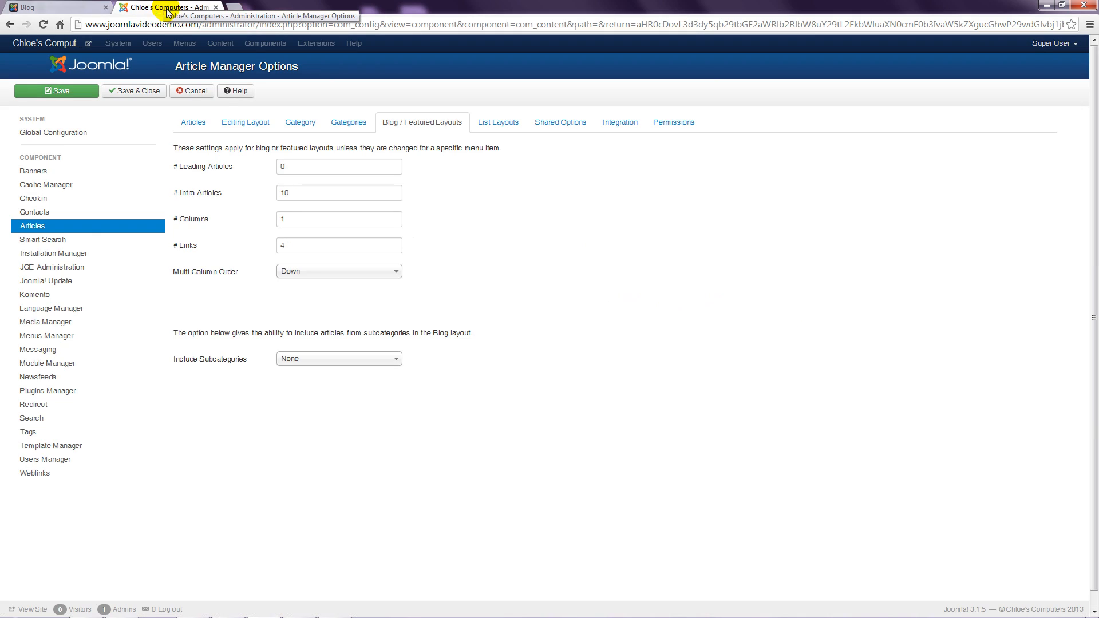
{"action": "double_click", "coordinate": [277, 246]}
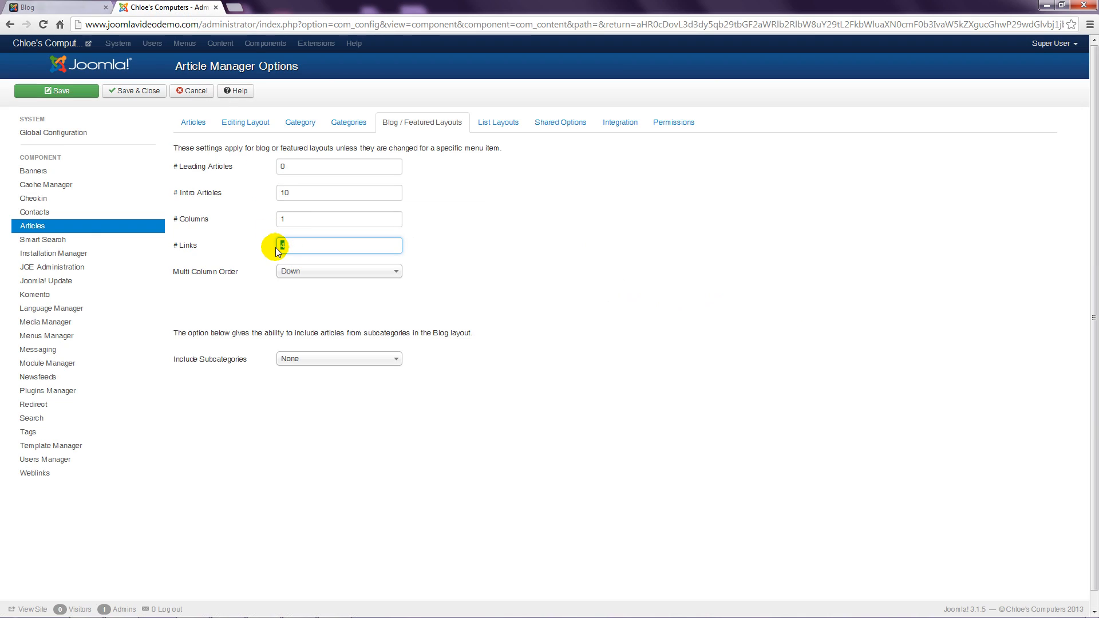
{"action": "left_click", "coordinate": [510, 259]}
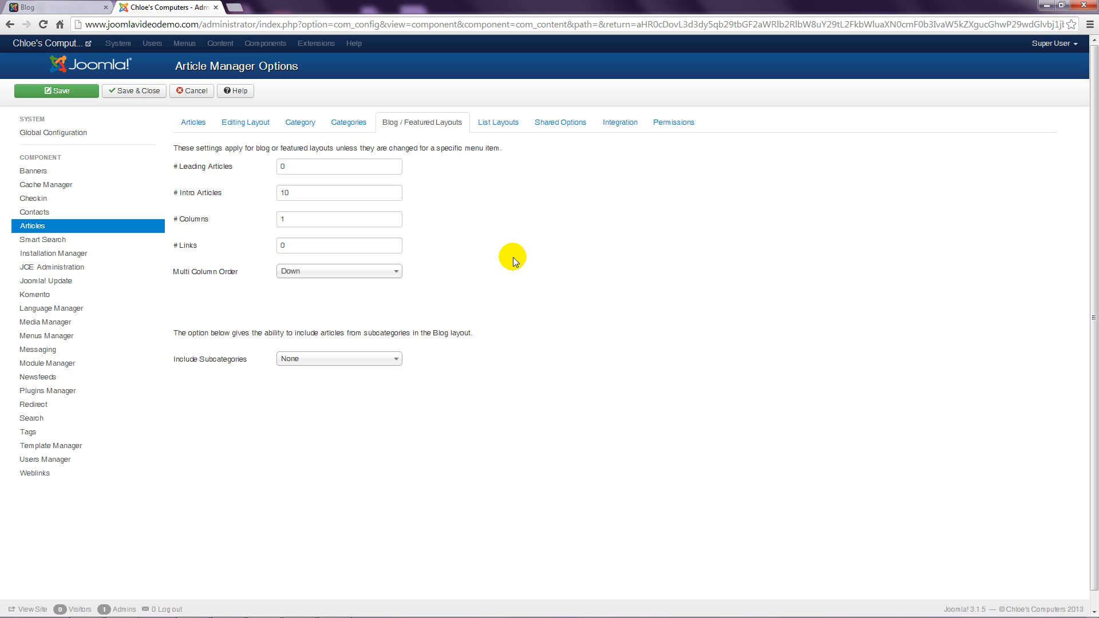
{"action": "left_click", "coordinate": [131, 92]}
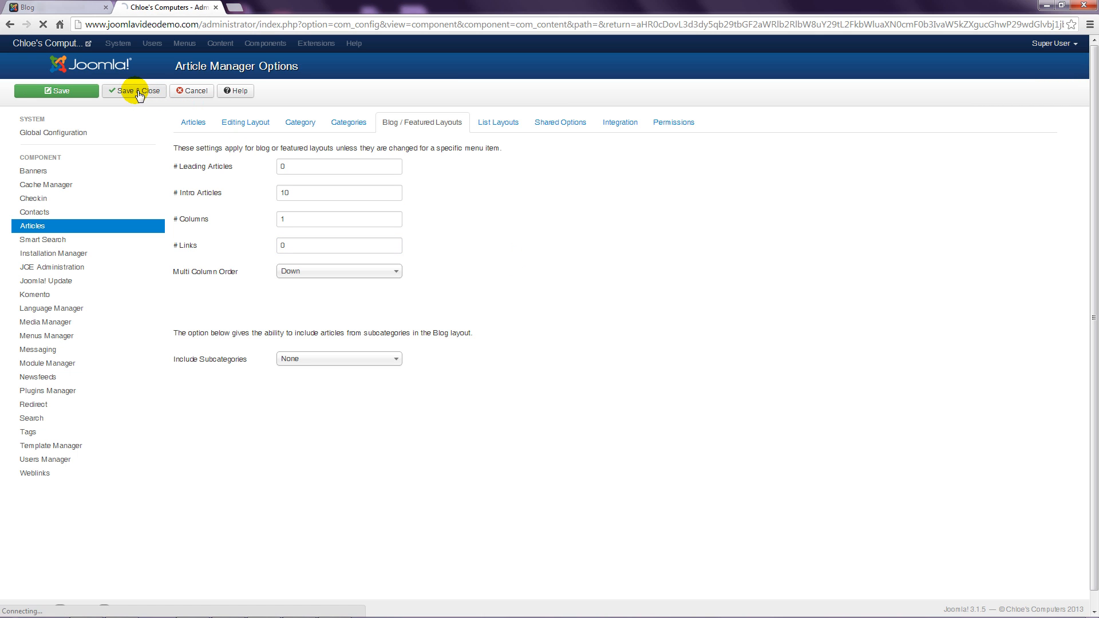
Step: Reload the front-end blog to see ten intro articles in a single column
{"action": "left_click", "coordinate": [68, 8]}
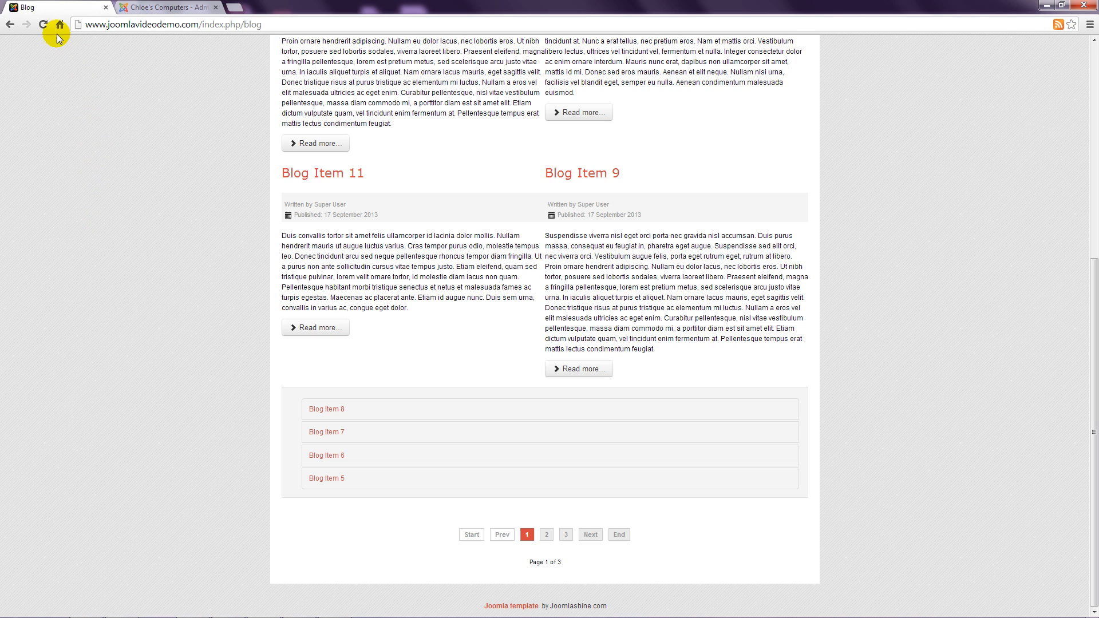
{"action": "left_click", "coordinate": [43, 24]}
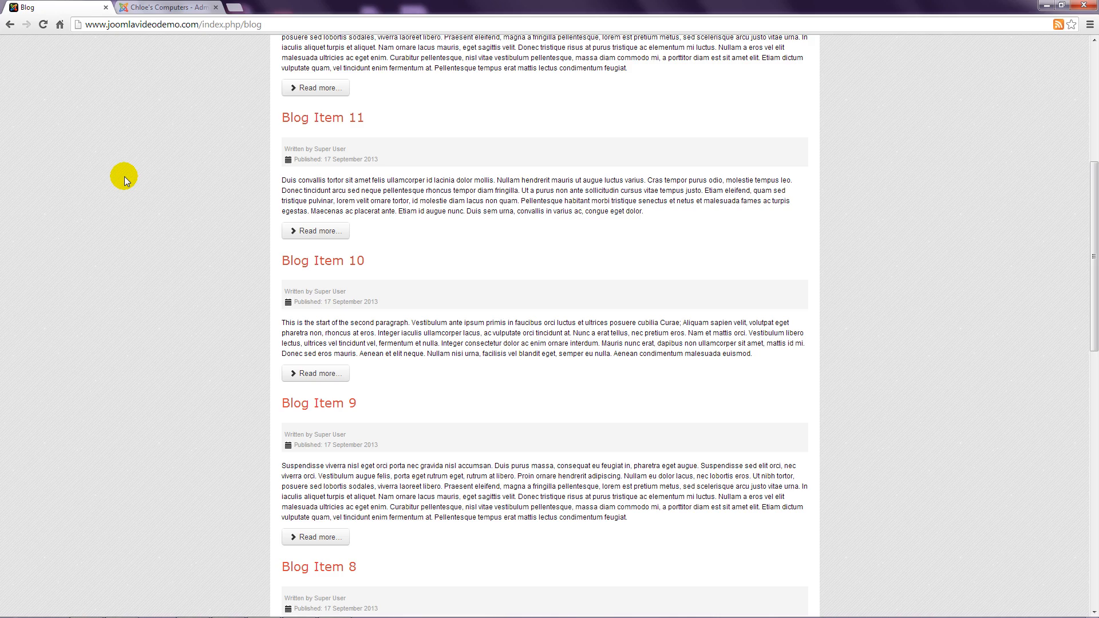
{"action": "scroll", "coordinate": [137, 207], "scroll_direction": "up", "scroll_amount": 6}
{"action": "scroll", "coordinate": [138, 208], "scroll_direction": "down", "scroll_amount": 15}
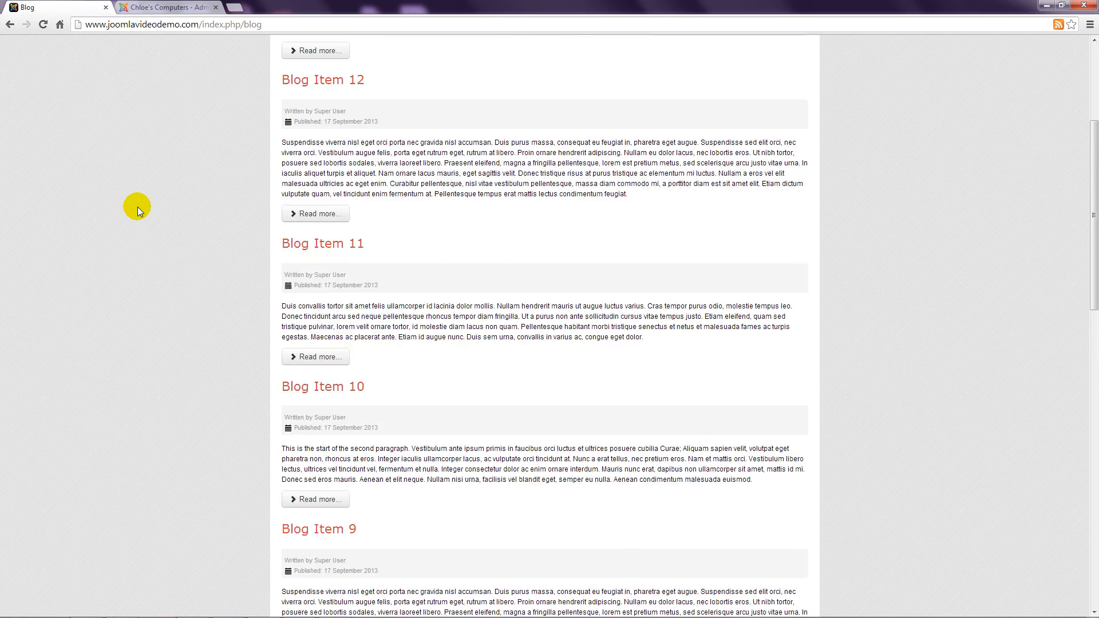
{"action": "scroll", "coordinate": [137, 207], "scroll_direction": "down", "scroll_amount": 5}
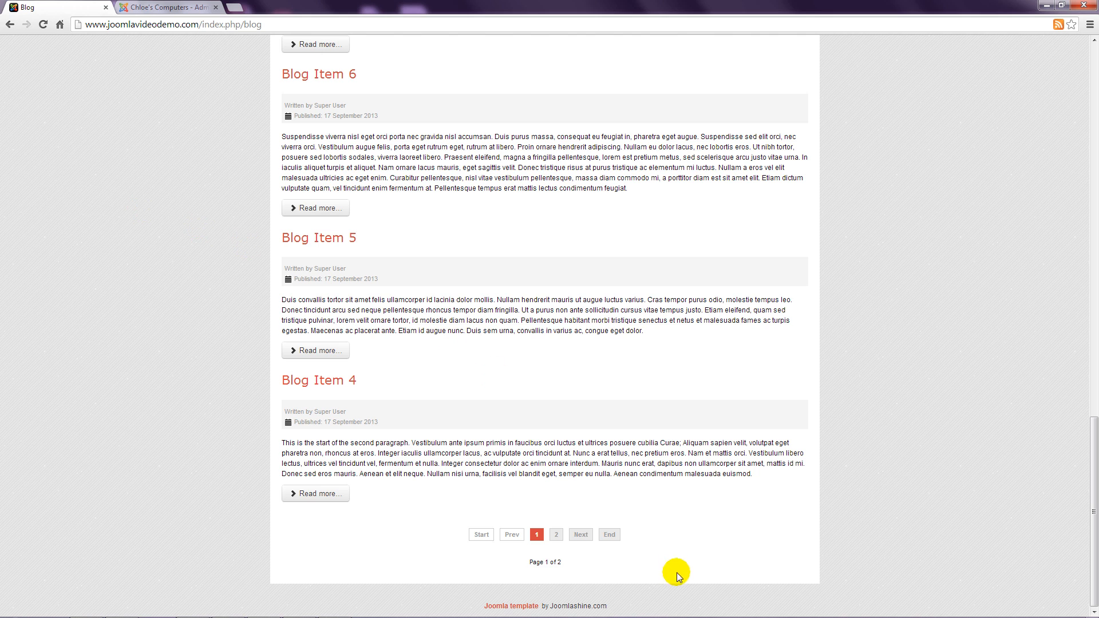
Step: Browse to page 2 of the blog and Products > Packages, then return to the admin
{"action": "left_click", "coordinate": [559, 536]}
{"action": "left_click", "coordinate": [558, 536]}
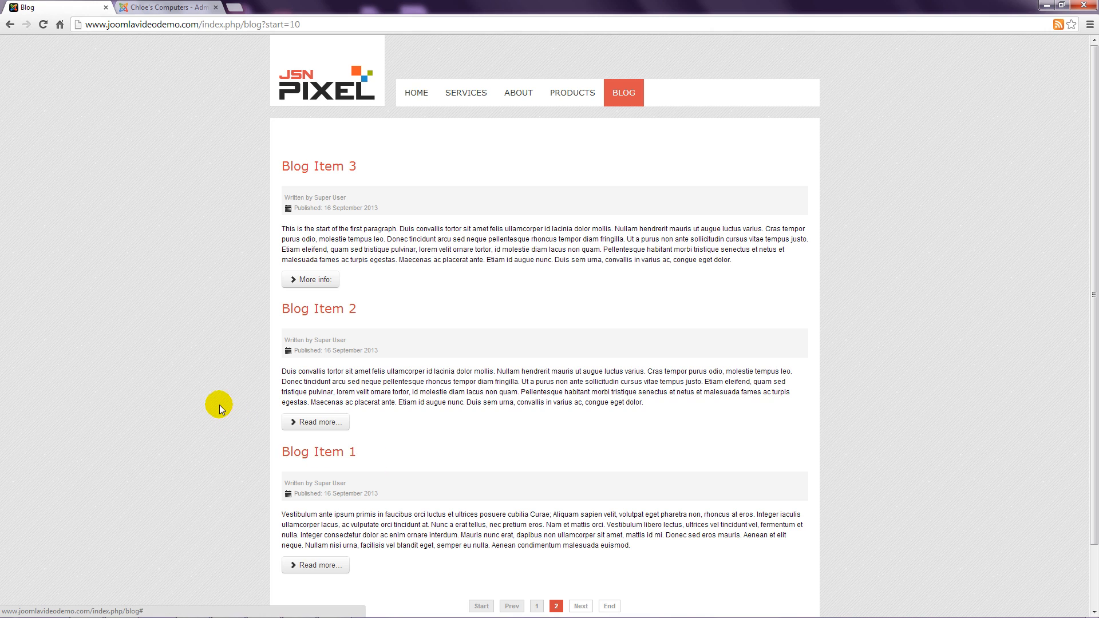
{"action": "left_click", "coordinate": [576, 118]}
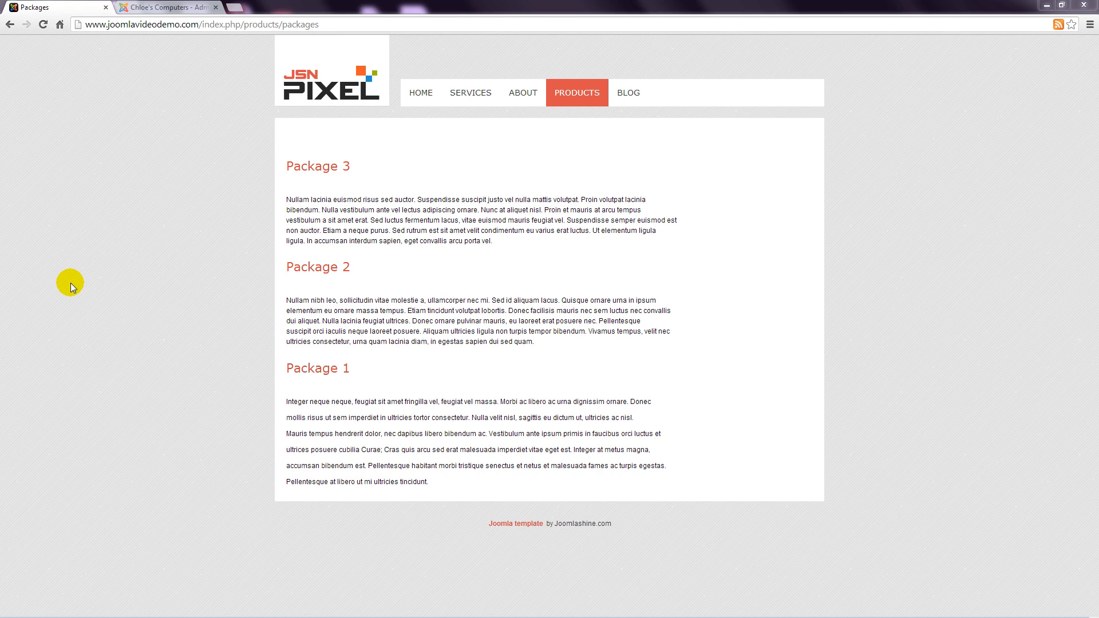
{"action": "left_click", "coordinate": [181, 8]}
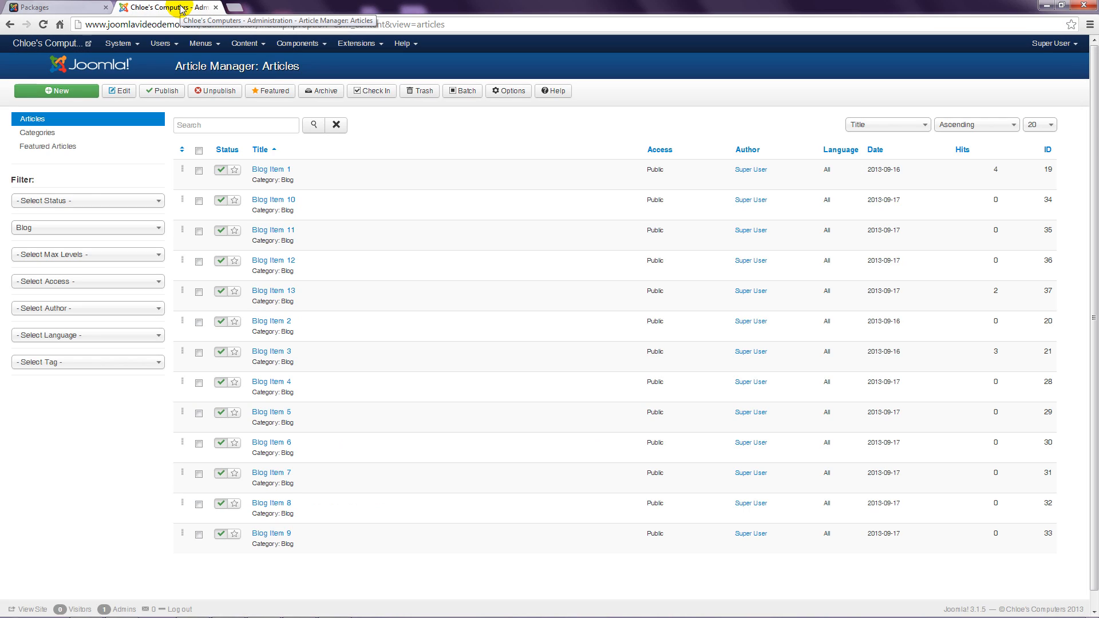
Step: Open the Main Menu's Specials menu item for editing
{"action": "left_click", "coordinate": [201, 44]}
{"action": "left_click", "coordinate": [220, 90]}
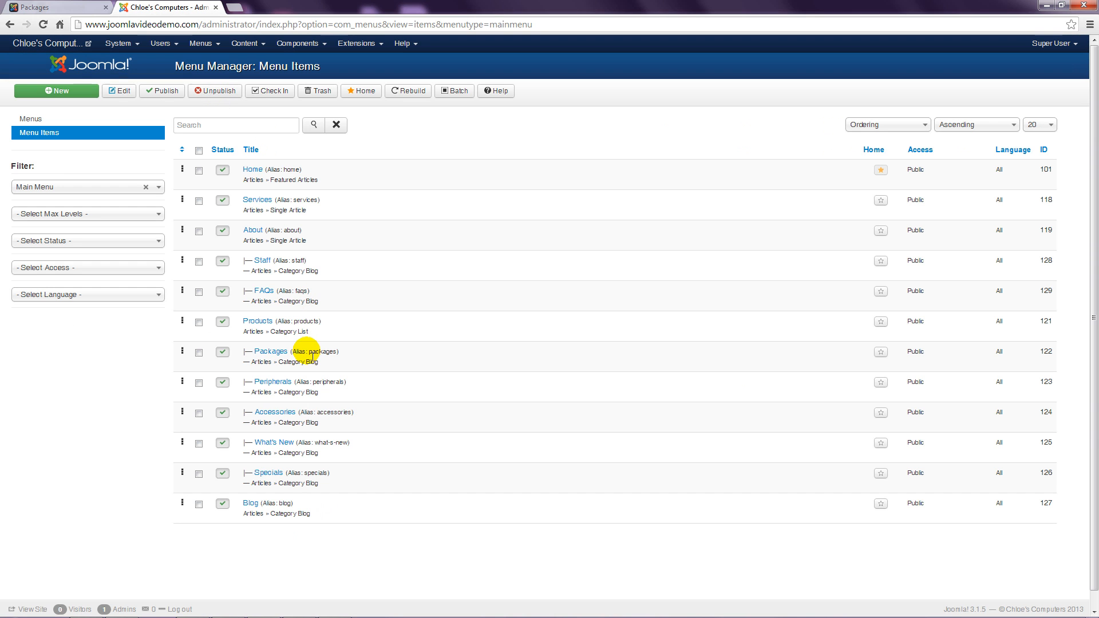
{"action": "left_click", "coordinate": [269, 474]}
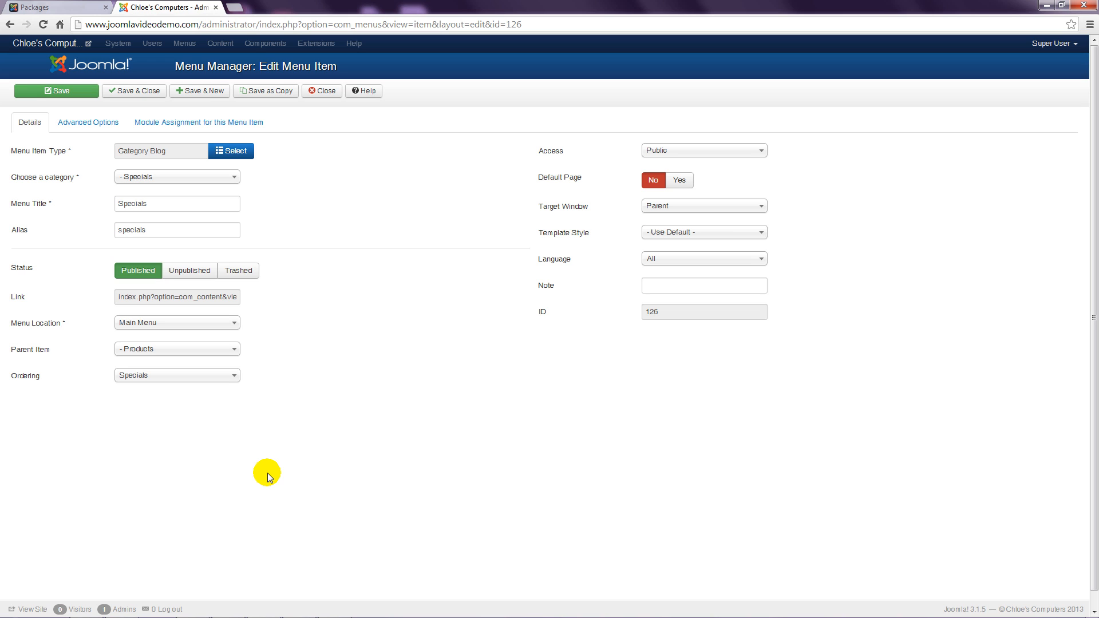
Step: In its Blog Layout Options set 10 intro articles and 2 columns, then save and close
{"action": "left_click", "coordinate": [84, 122]}
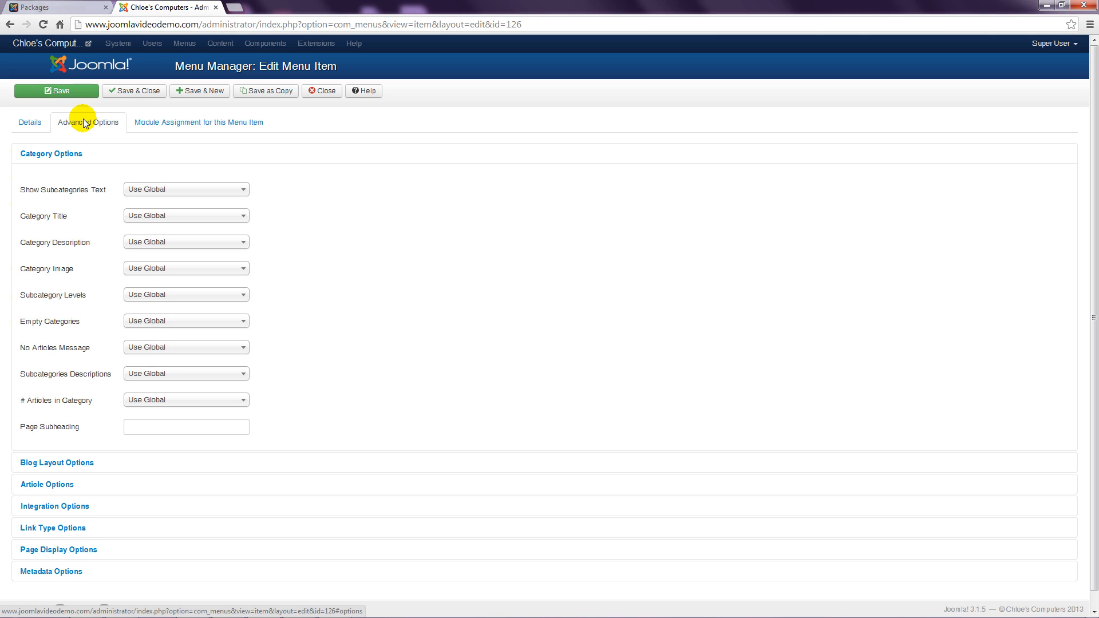
{"action": "left_click", "coordinate": [85, 461]}
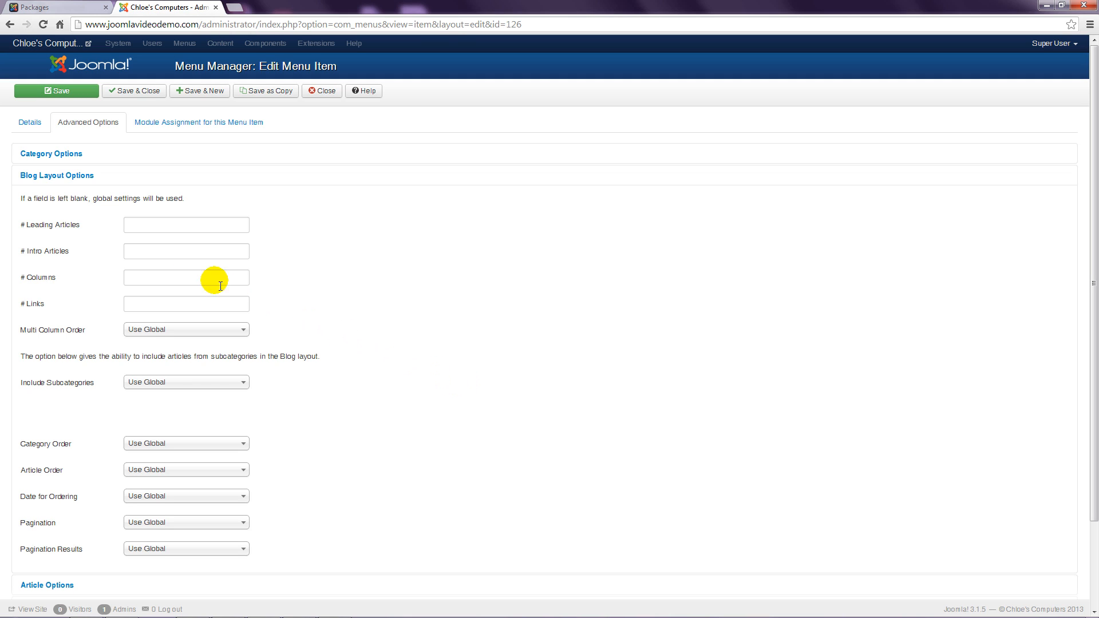
{"action": "left_click", "coordinate": [163, 251]}
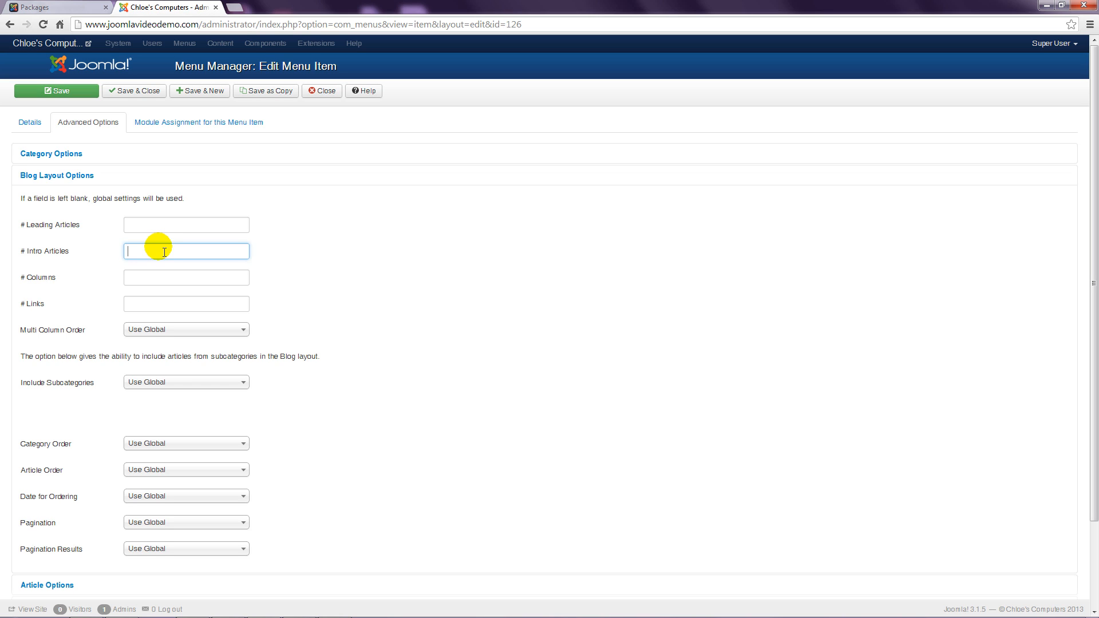
{"action": "type", "text": "10"}
{"action": "left_click", "coordinate": [141, 280]}
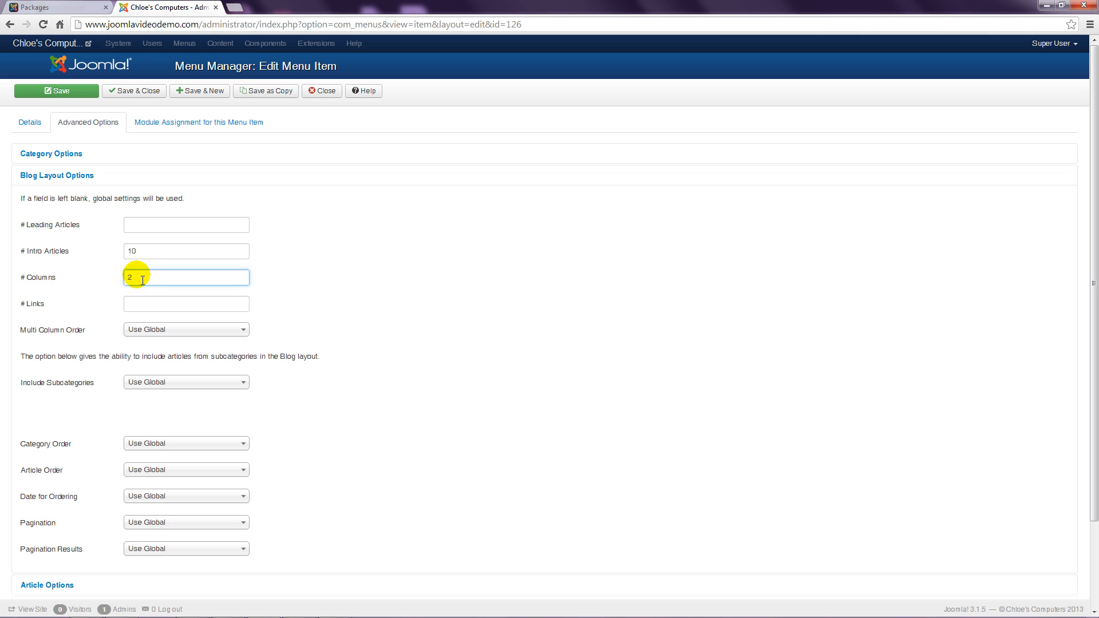
{"action": "left_click", "coordinate": [132, 92]}
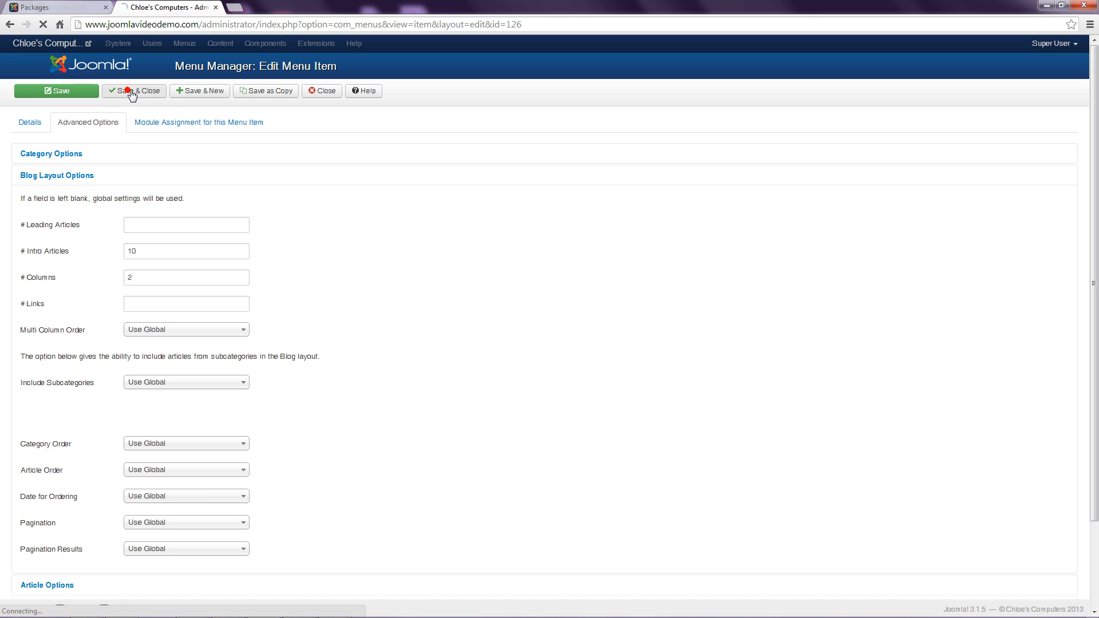
Step: View Products > Specials on the site, showing three specials in two columns, then return to admin
{"action": "left_click", "coordinate": [57, 7]}
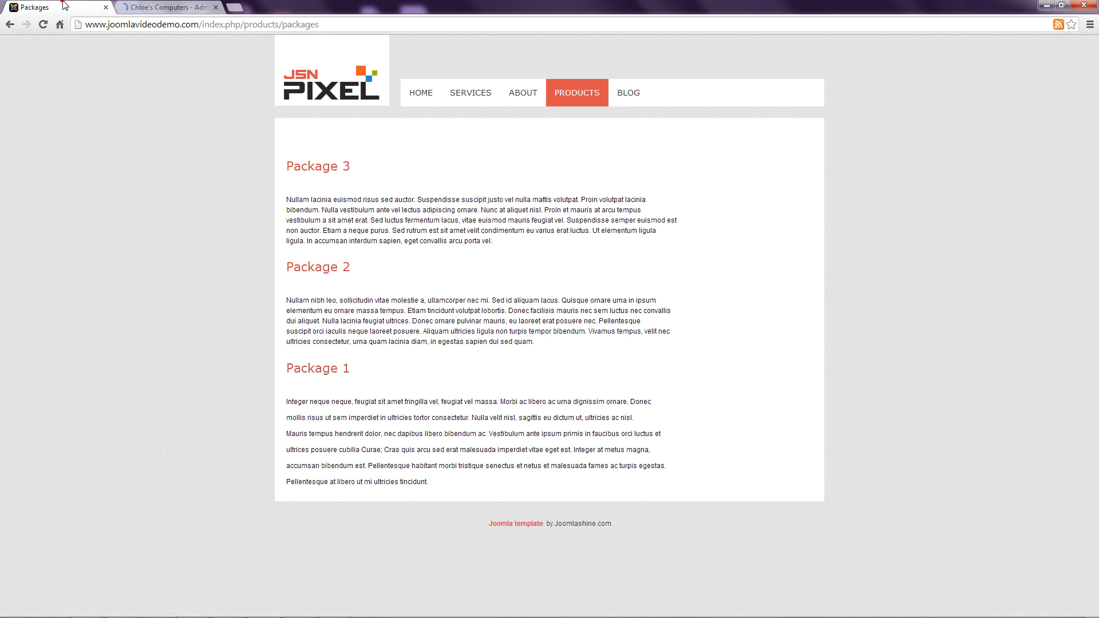
{"action": "mouse_move", "coordinate": [551, 103]}
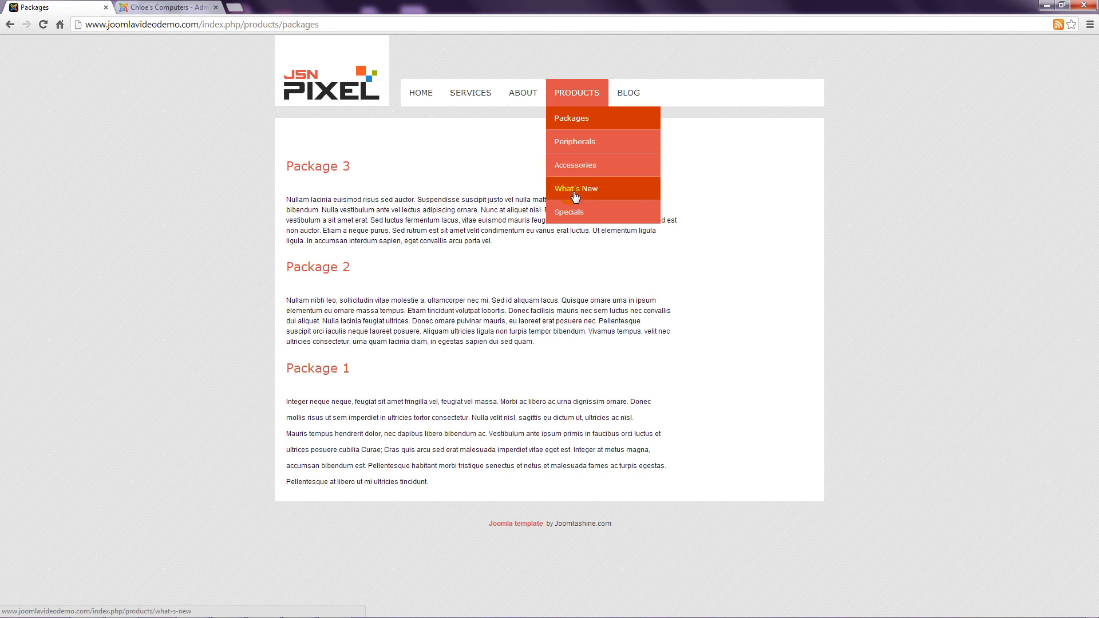
{"action": "left_click", "coordinate": [573, 209]}
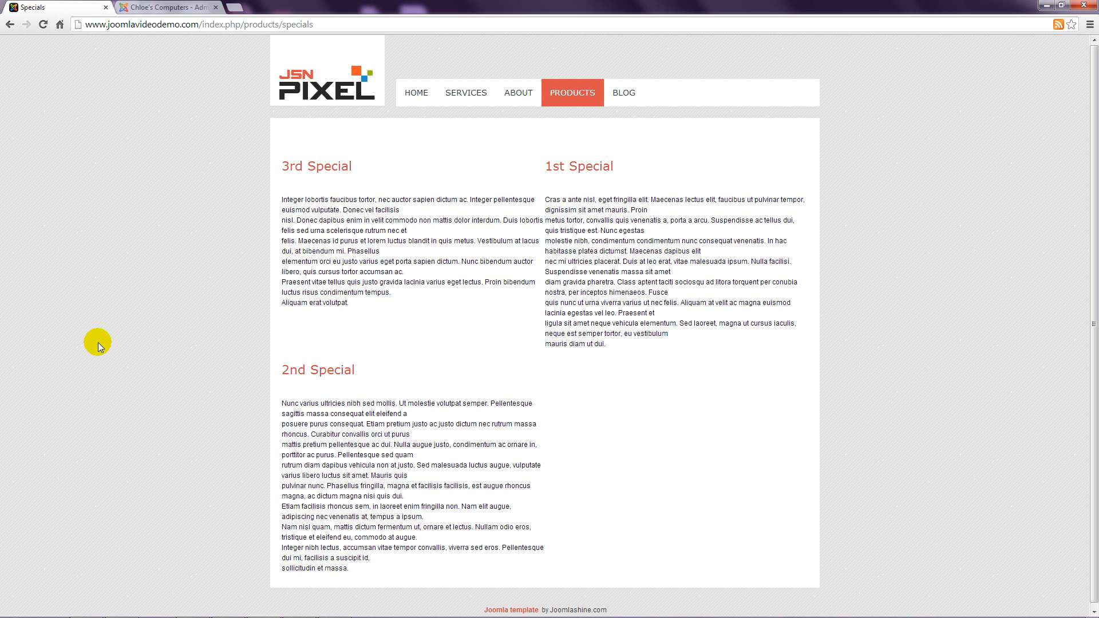
{"action": "left_click", "coordinate": [165, 7]}
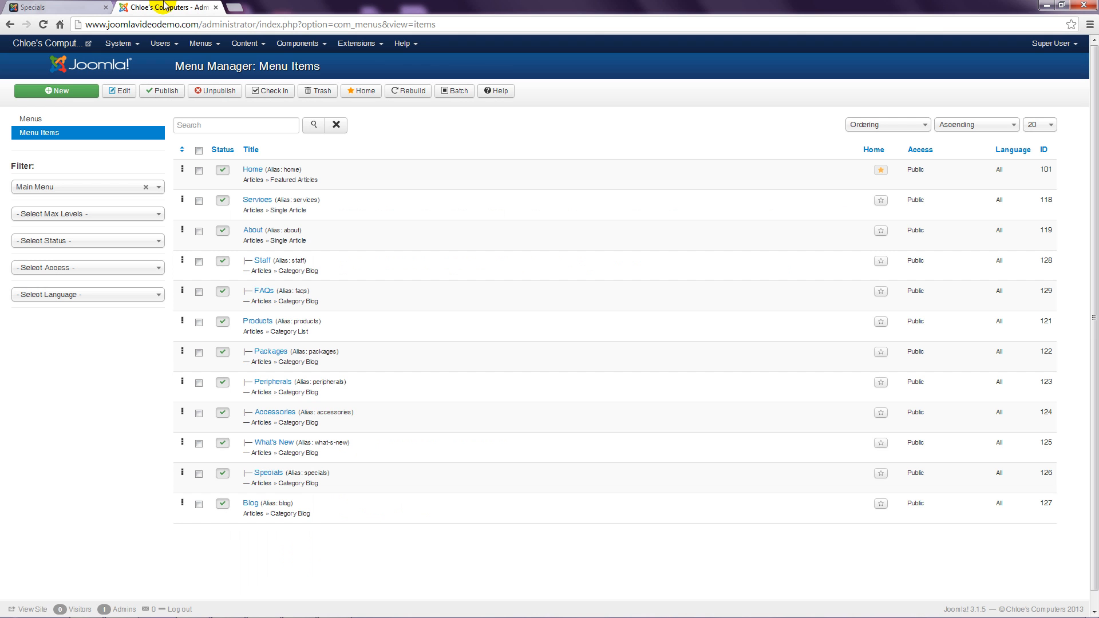
Step: Set the Specials item's Blog Layout Multi Column Order to Across, save, and reload the site's Specials page
{"action": "left_click", "coordinate": [270, 474]}
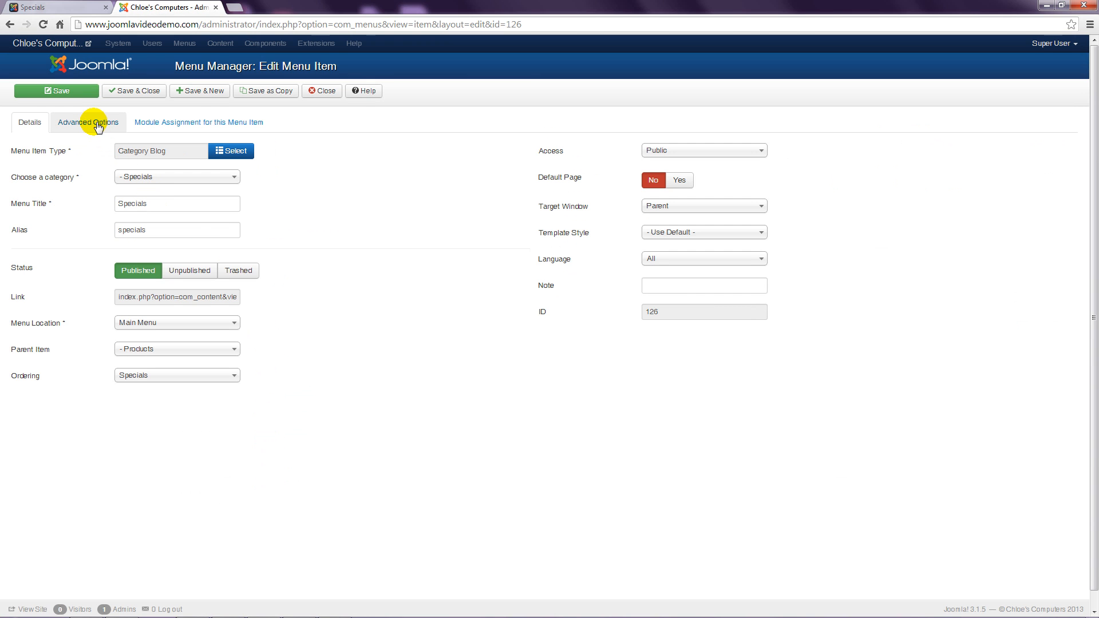
{"action": "left_click", "coordinate": [95, 125]}
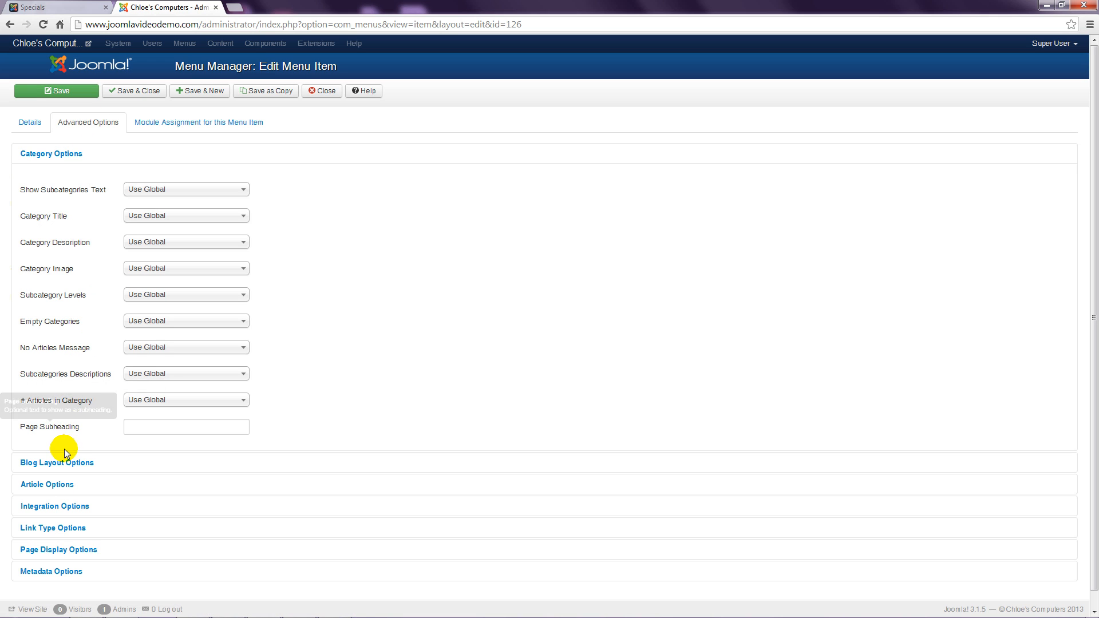
{"action": "left_click", "coordinate": [67, 463]}
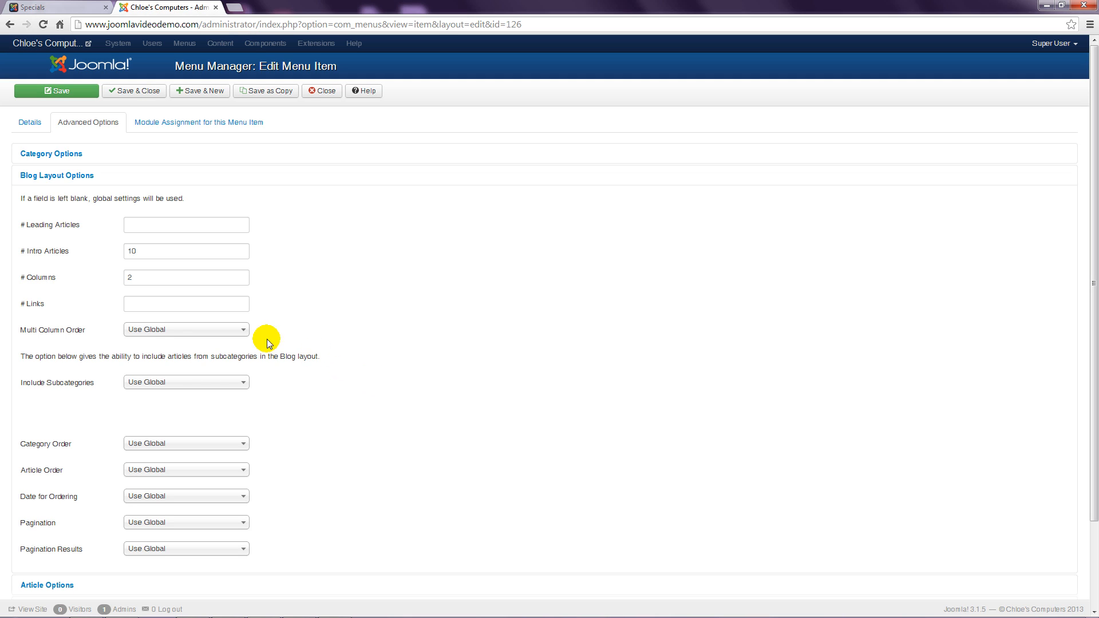
{"action": "left_click", "coordinate": [203, 330]}
{"action": "left_click", "coordinate": [179, 375]}
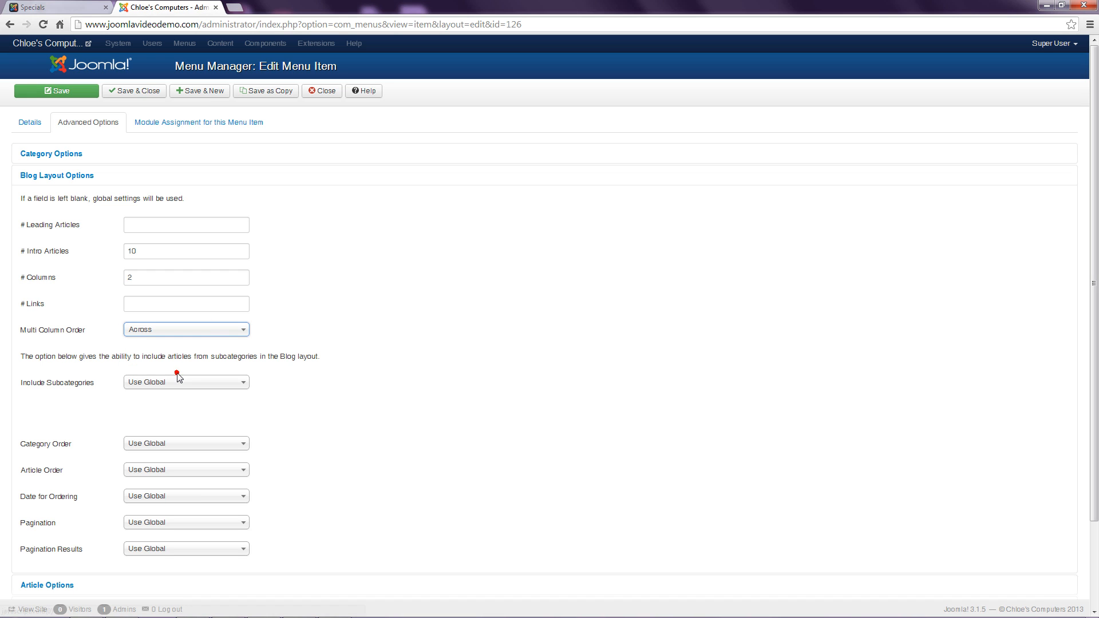
{"action": "left_click", "coordinate": [134, 92]}
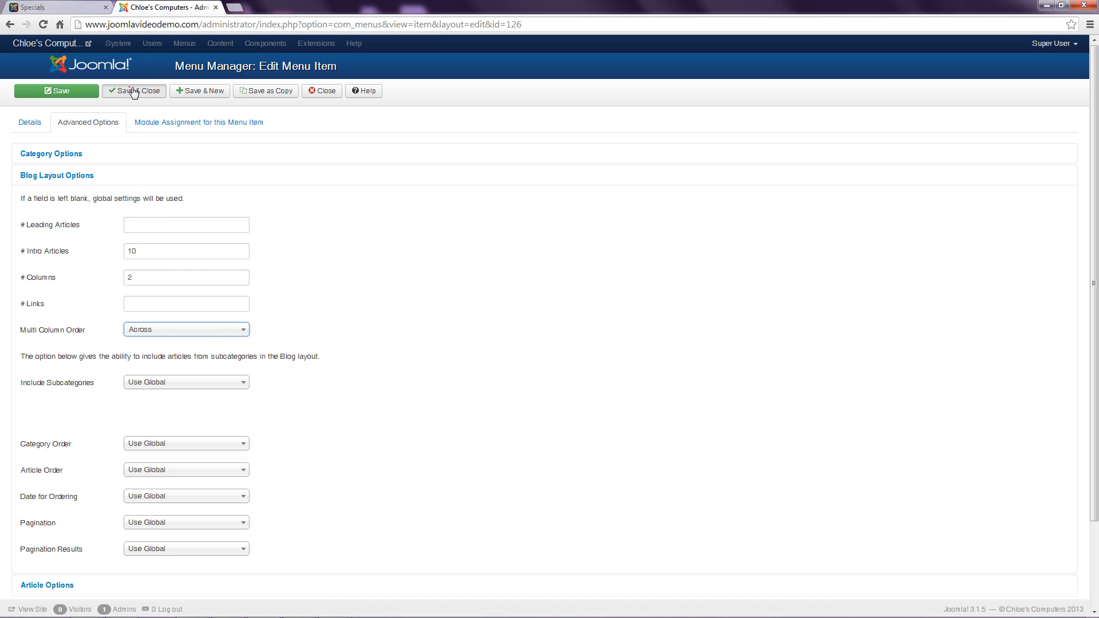
{"action": "left_click", "coordinate": [40, 7]}
{"action": "left_click", "coordinate": [44, 24]}
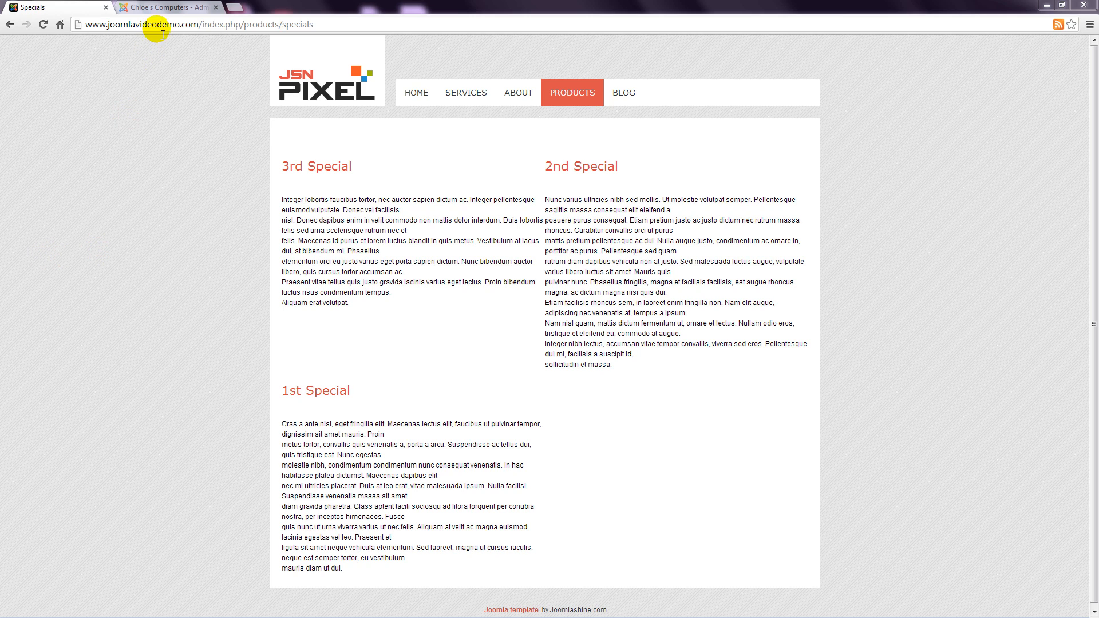
Step: Review the Specials order (3rd, 2nd, then 1st) and go back to the Menu Manager
{"action": "left_click", "coordinate": [168, 7]}
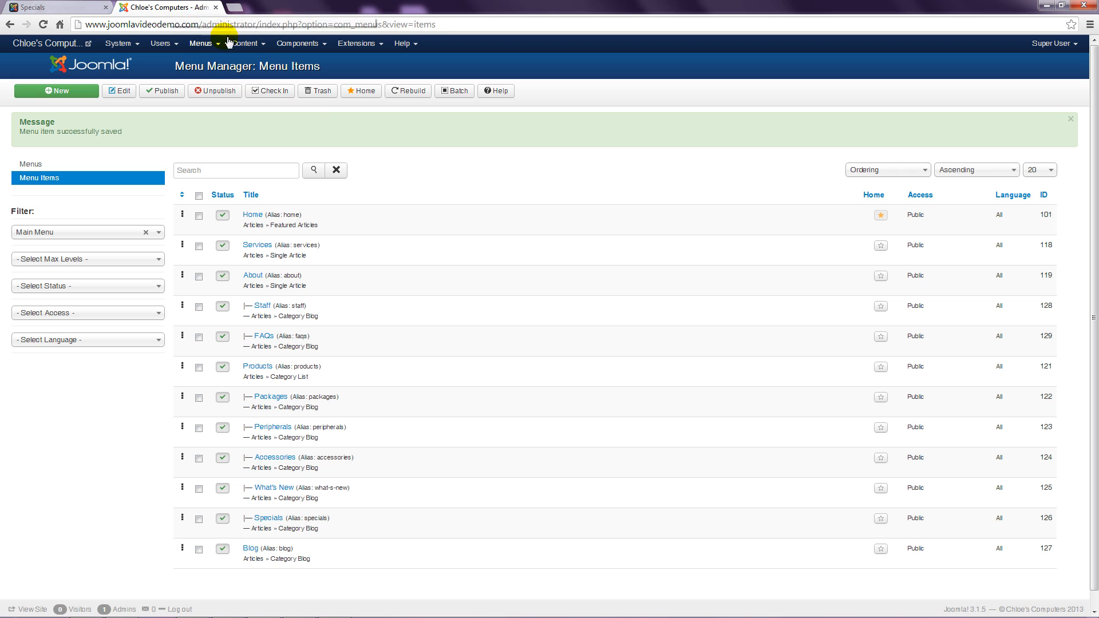
Step: In Article Manager Options, Shared Options, set Article Order to Ordering and save and close
{"action": "left_click", "coordinate": [250, 45]}
{"action": "left_click", "coordinate": [257, 63]}
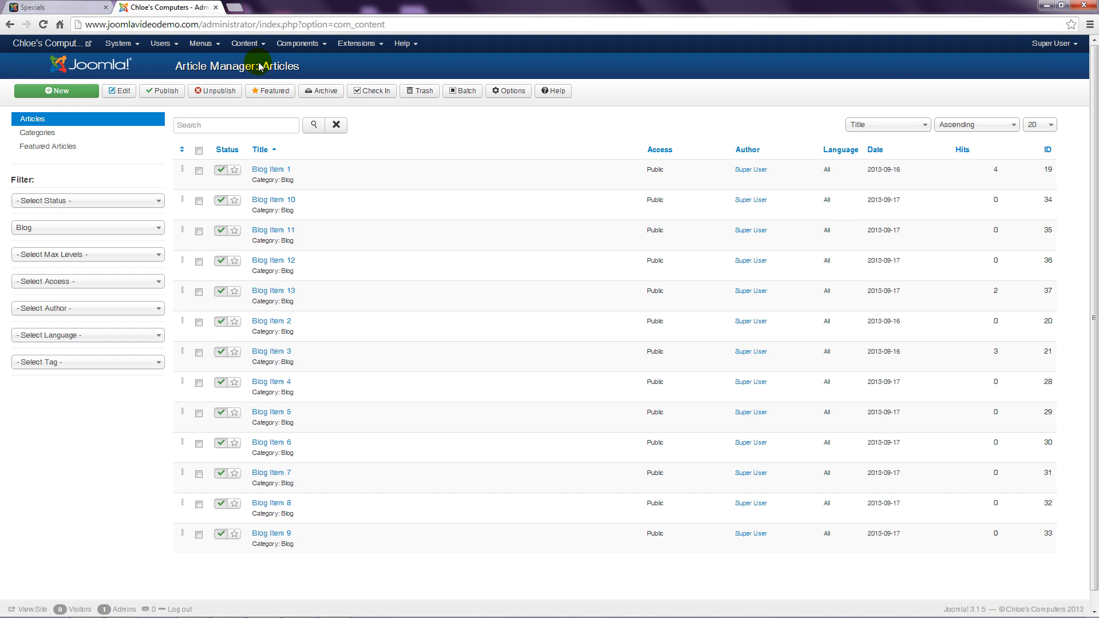
{"action": "left_click", "coordinate": [510, 93]}
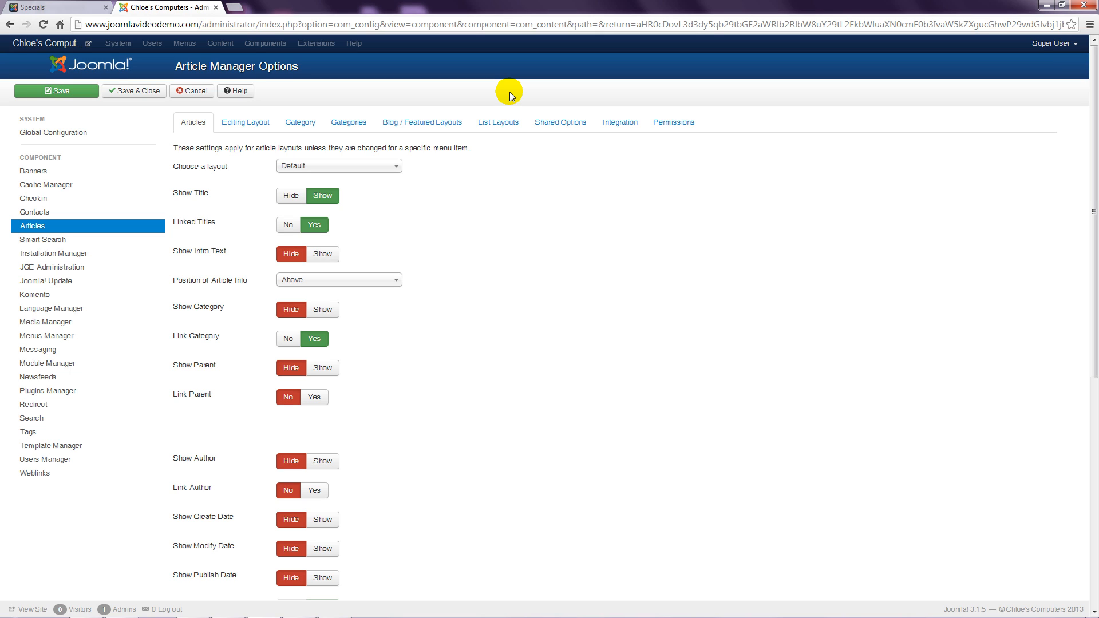
{"action": "left_click", "coordinate": [551, 124]}
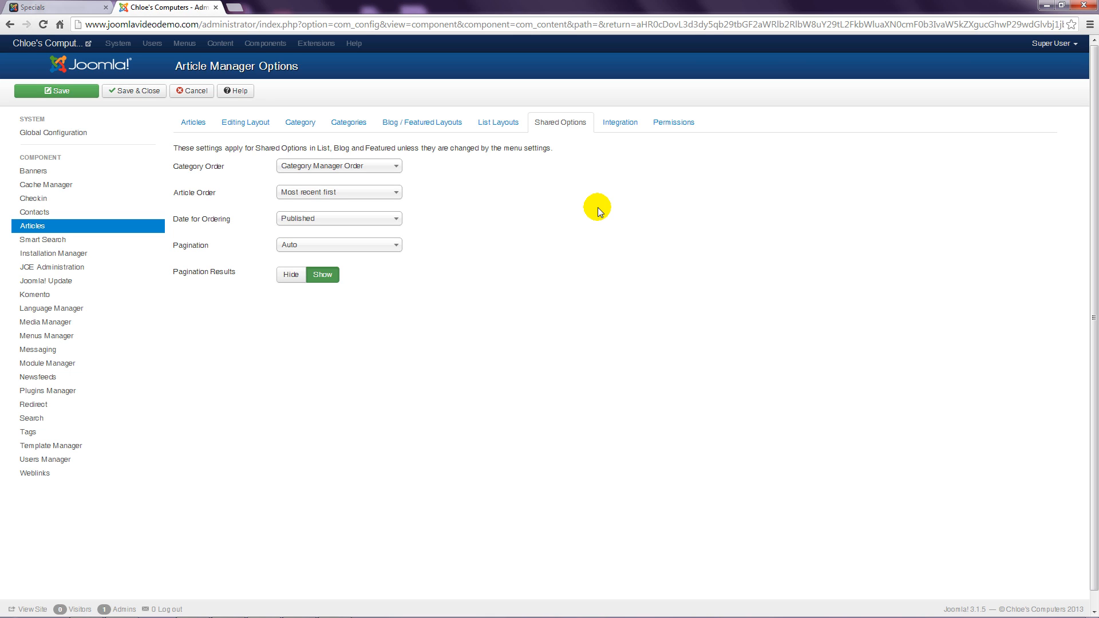
{"action": "left_click", "coordinate": [375, 191]}
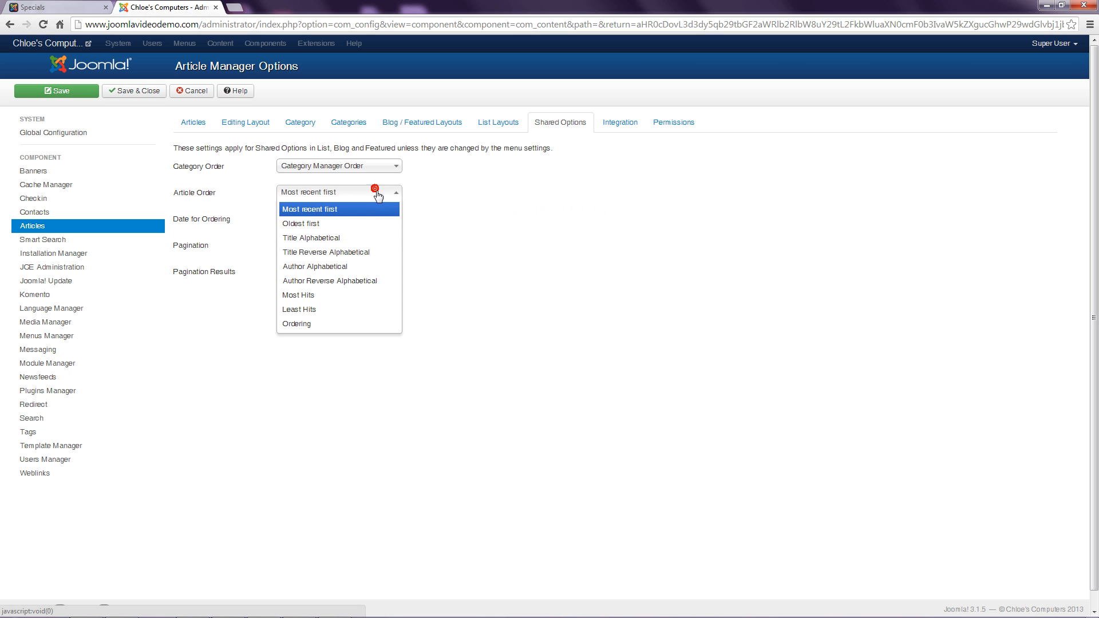
{"action": "left_click", "coordinate": [309, 326]}
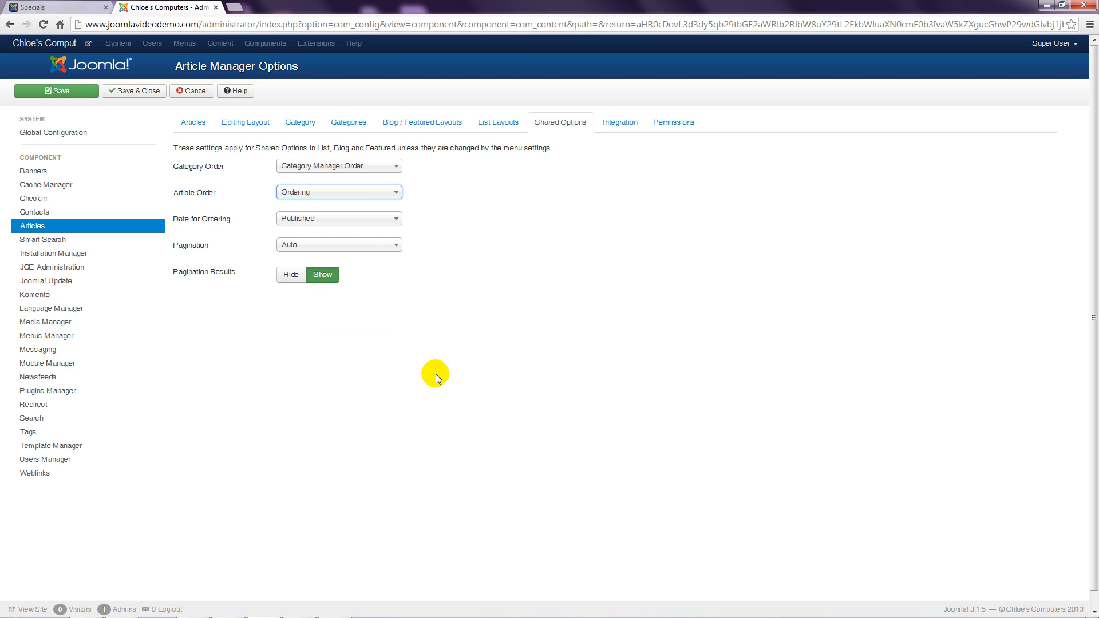
{"action": "left_click", "coordinate": [150, 96]}
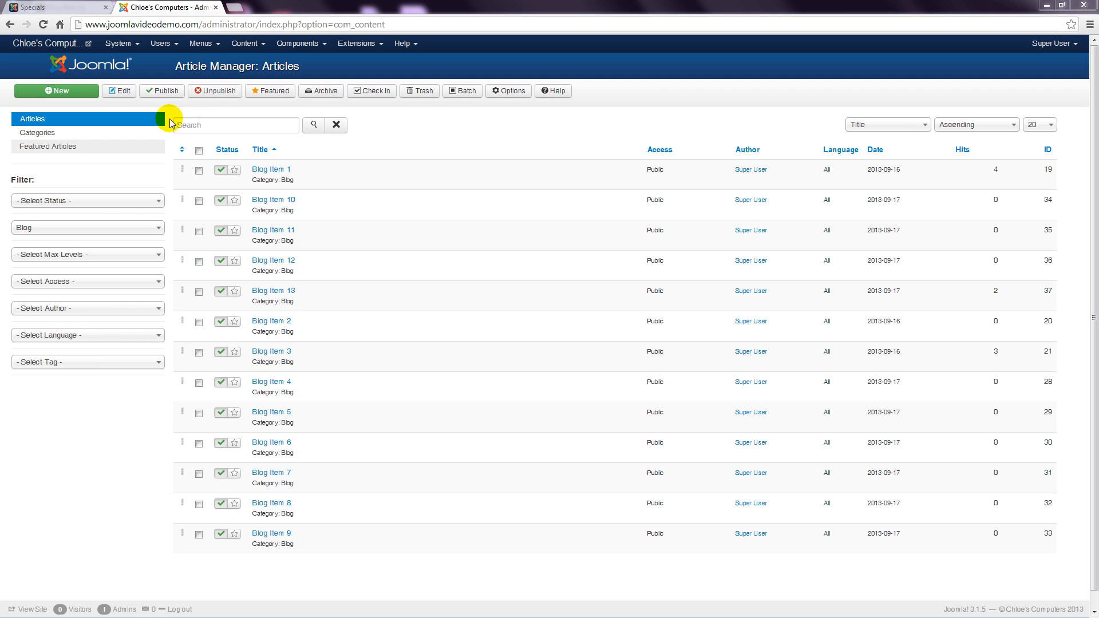
Step: Go to Menus > Main Menu and open the Specials Category Blog item for editing
{"action": "left_click", "coordinate": [201, 43]}
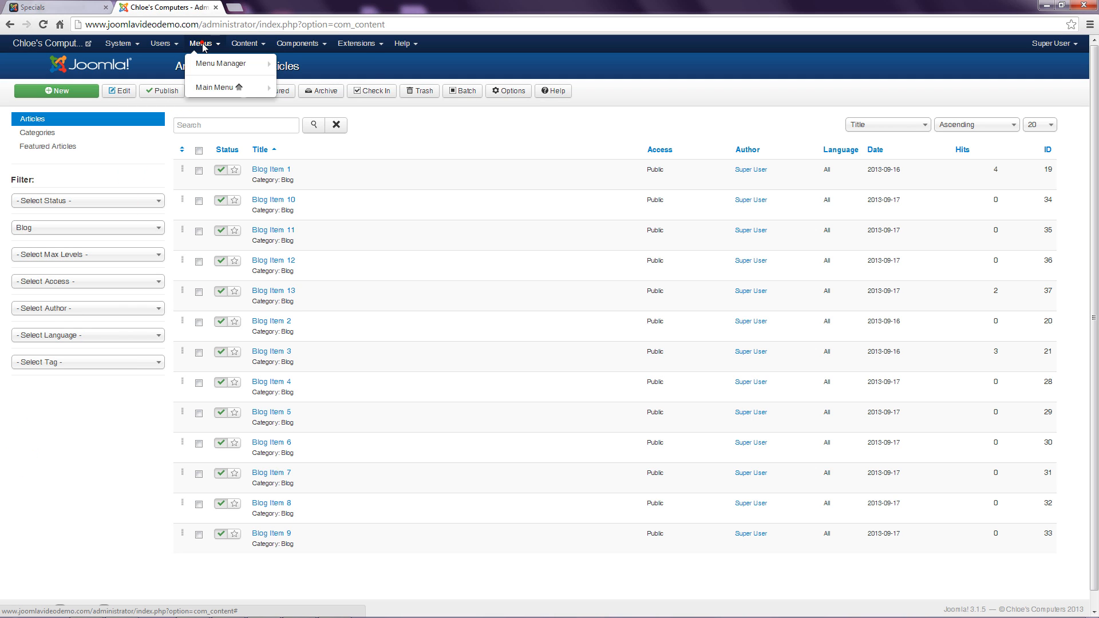
{"action": "left_click", "coordinate": [216, 88]}
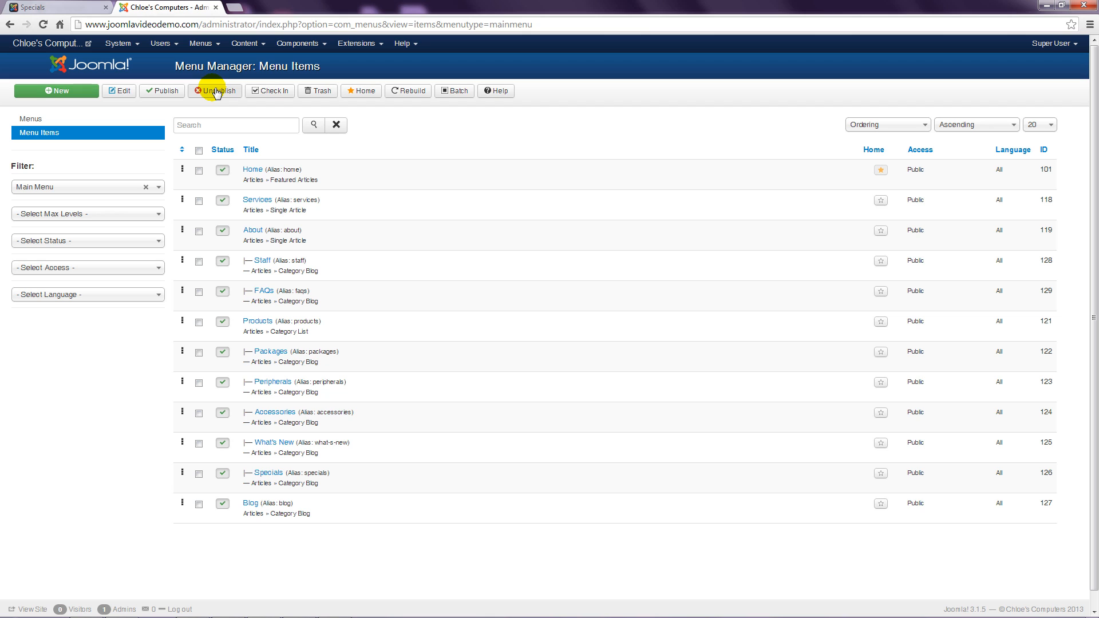
{"action": "left_click", "coordinate": [269, 474]}
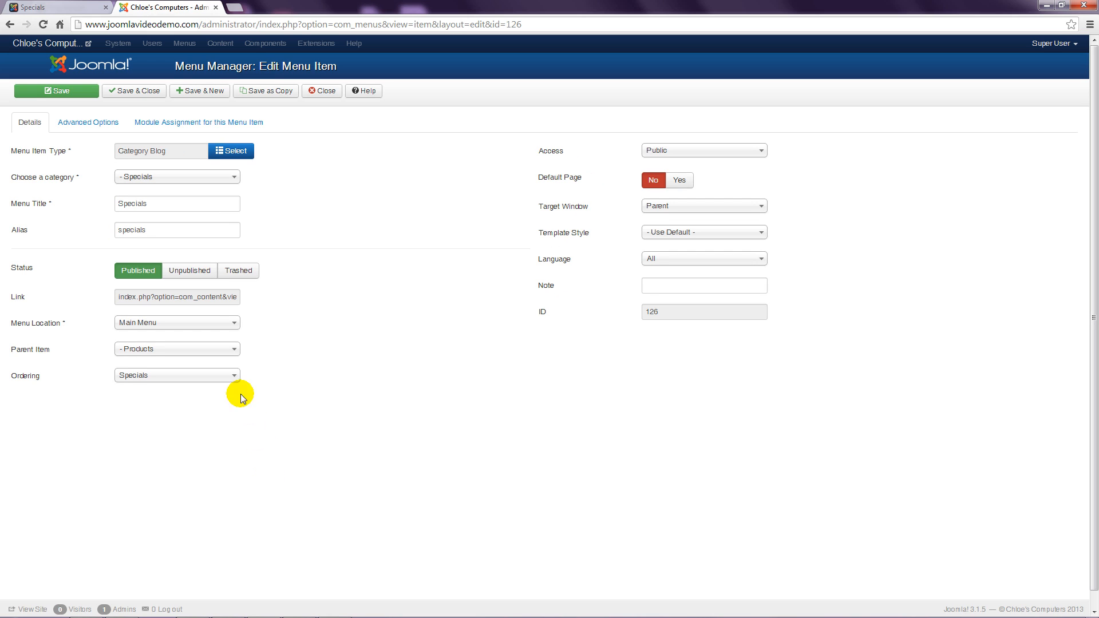
Step: Set the Specials item's Blog Layout Article Order to Article Manager Order and save and close
{"action": "left_click", "coordinate": [103, 124]}
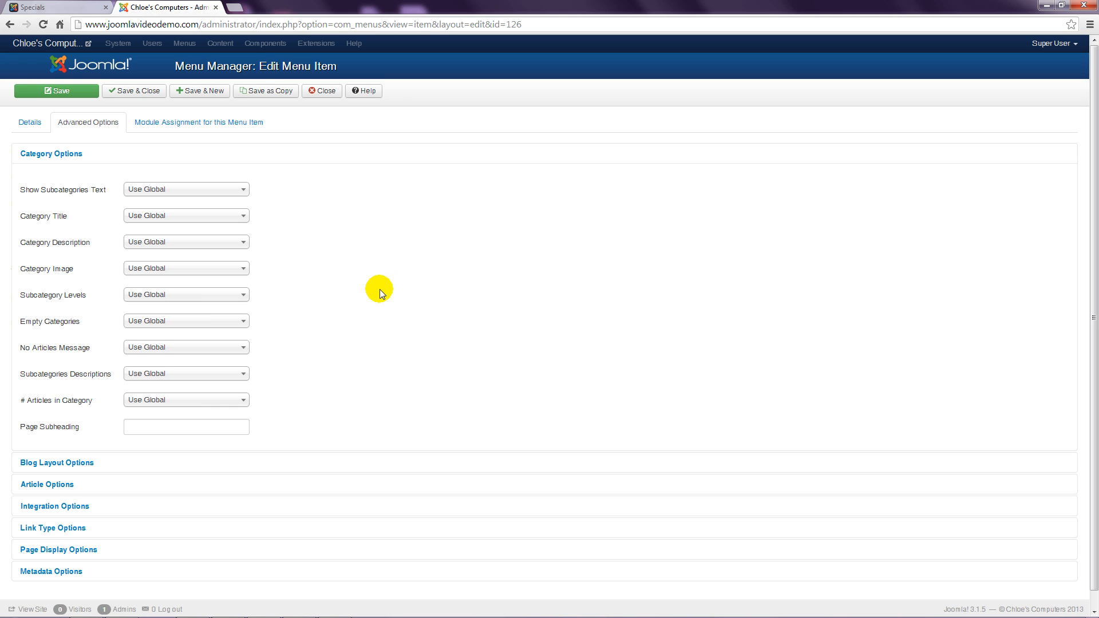
{"action": "left_click", "coordinate": [89, 463]}
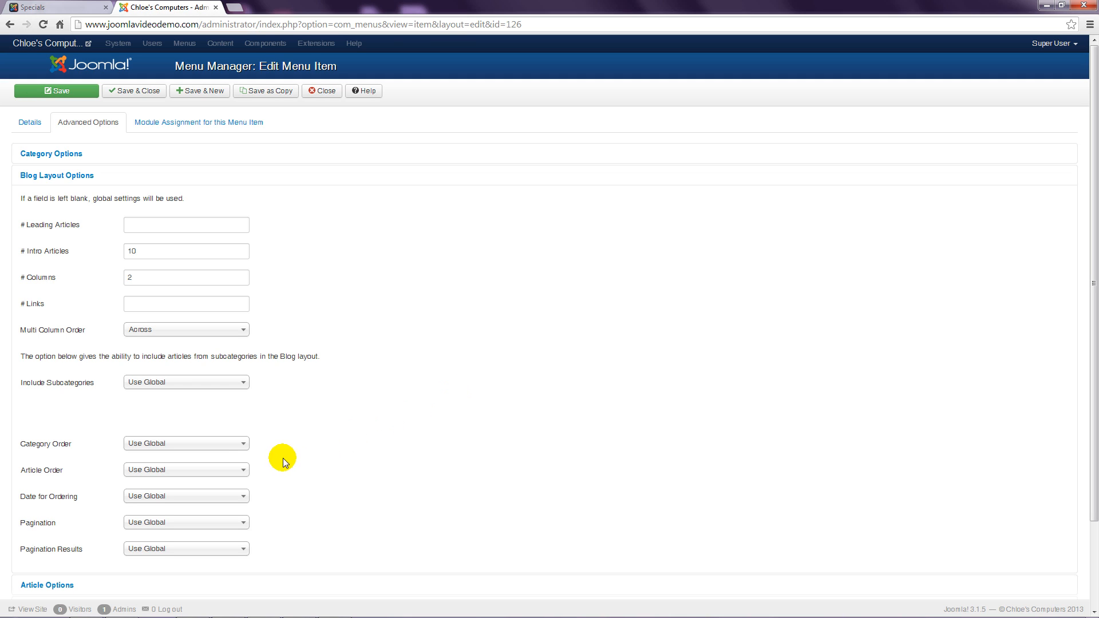
{"action": "left_click", "coordinate": [245, 470]}
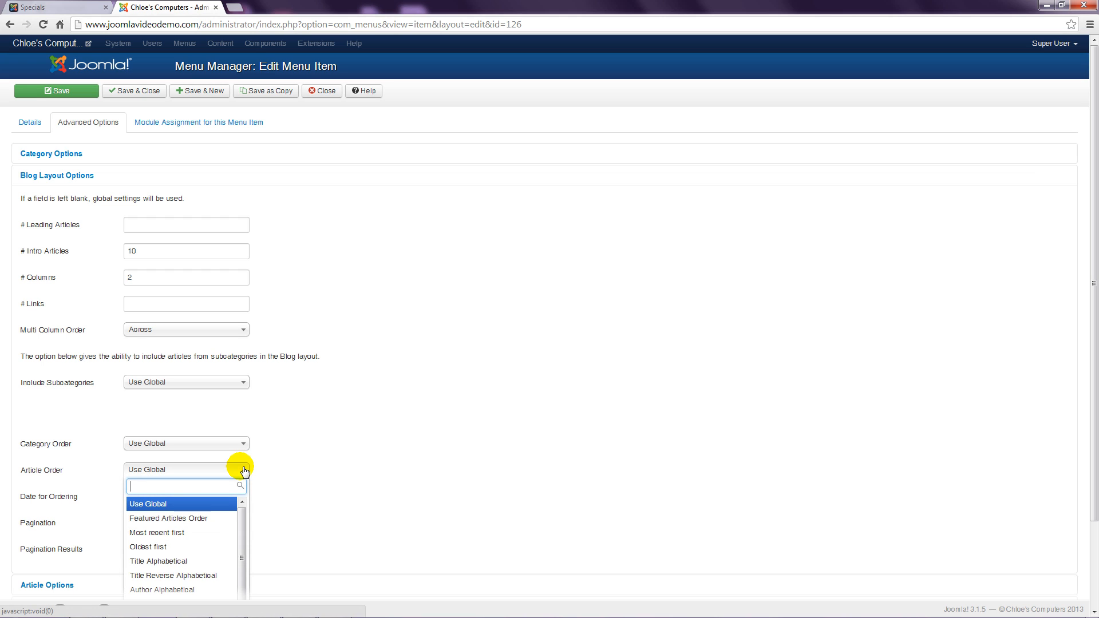
{"action": "scroll", "coordinate": [245, 470], "scroll_direction": "down", "scroll_amount": 3}
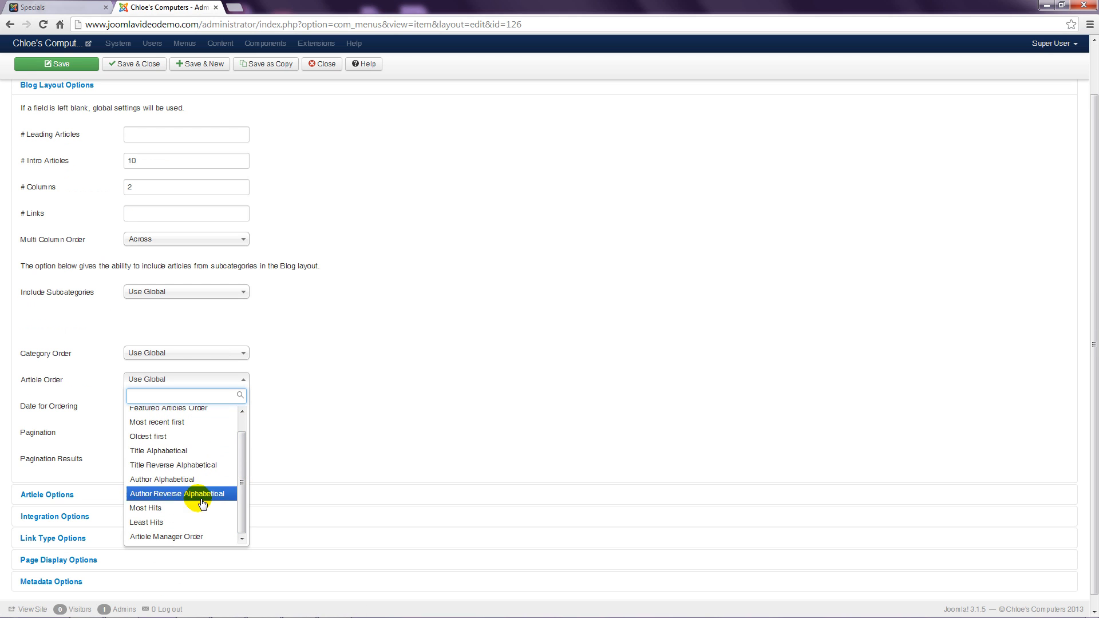
{"action": "left_click", "coordinate": [191, 539]}
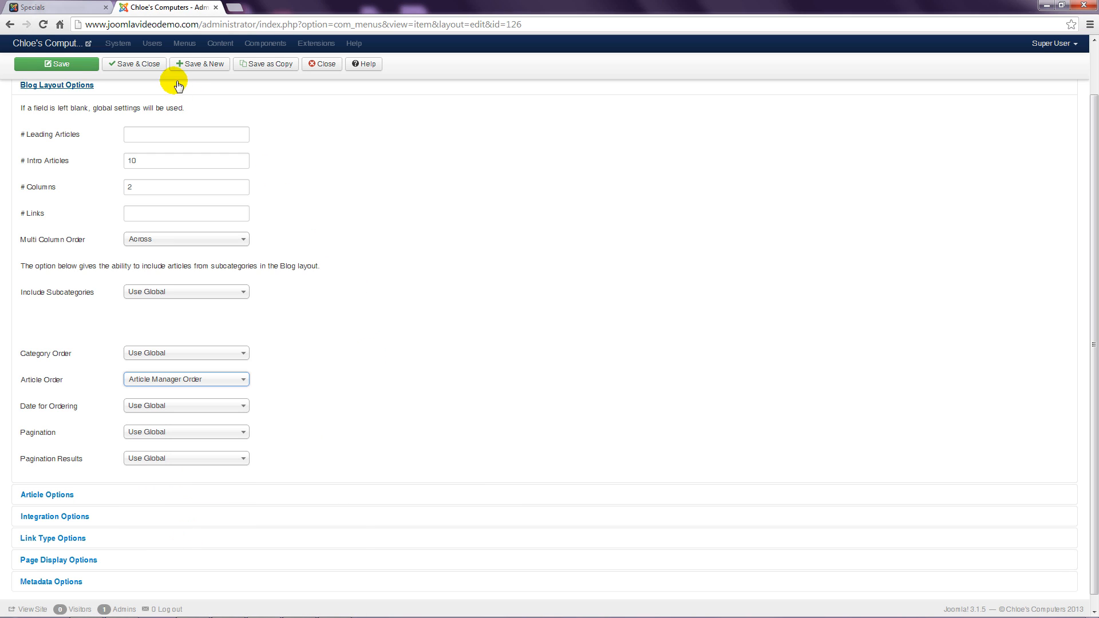
{"action": "left_click", "coordinate": [158, 66]}
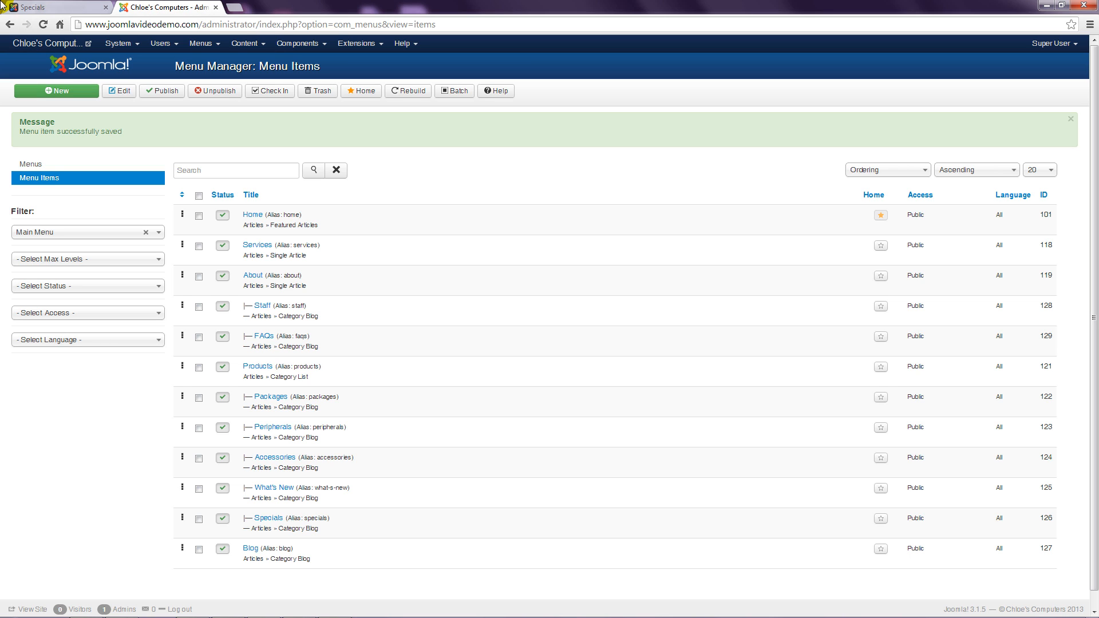
Step: Open the Article Manager and filter it to the Specials category
{"action": "left_click", "coordinate": [246, 43]}
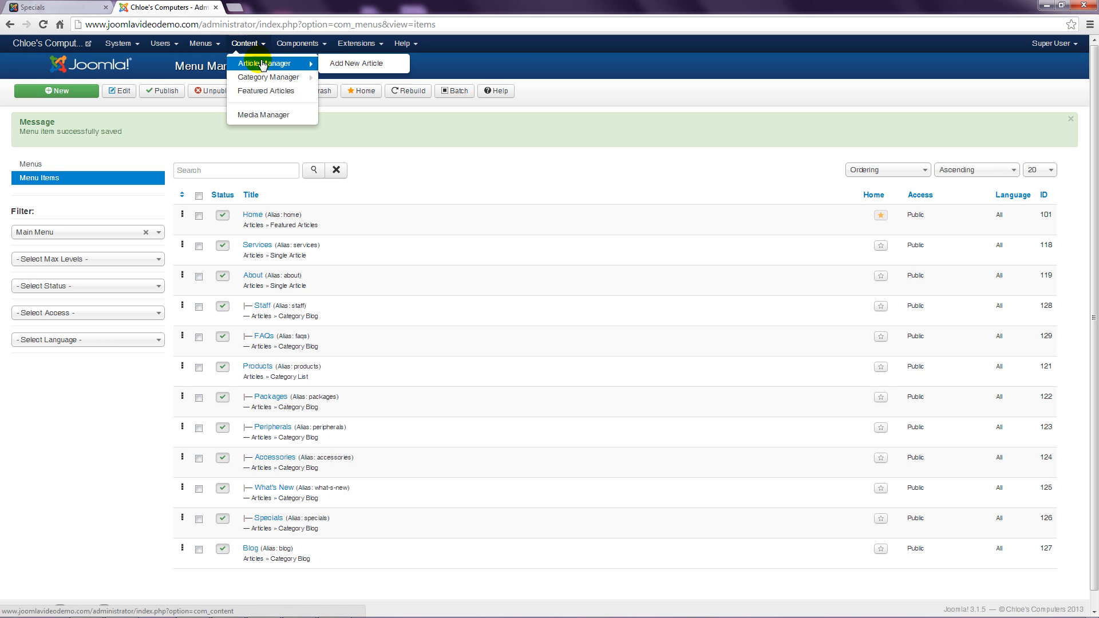
{"action": "left_click", "coordinate": [262, 64]}
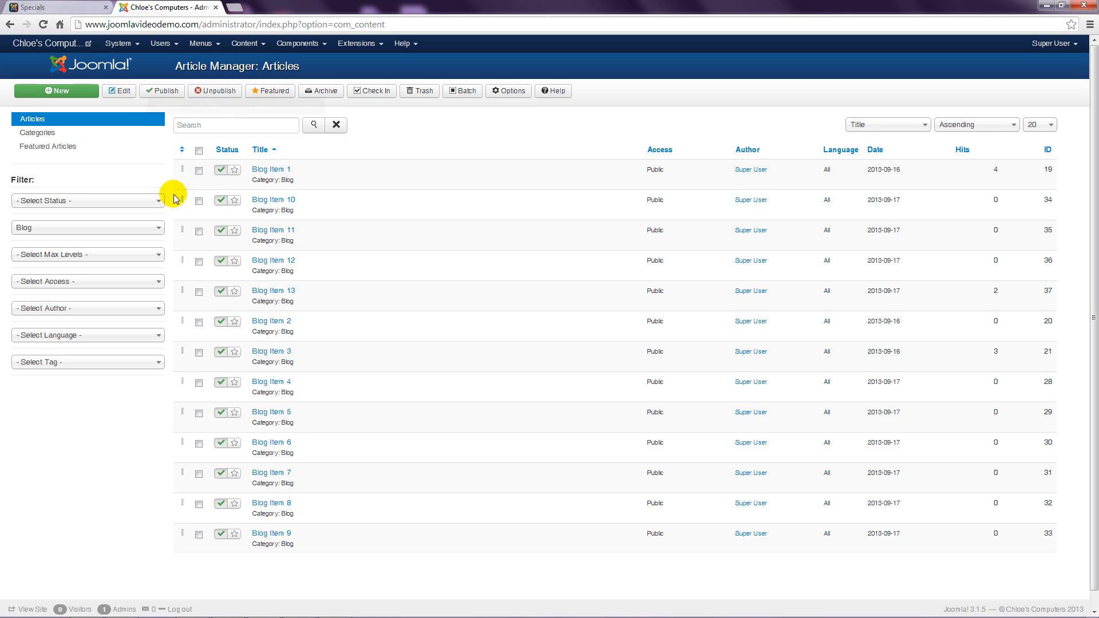
{"action": "left_click", "coordinate": [146, 229]}
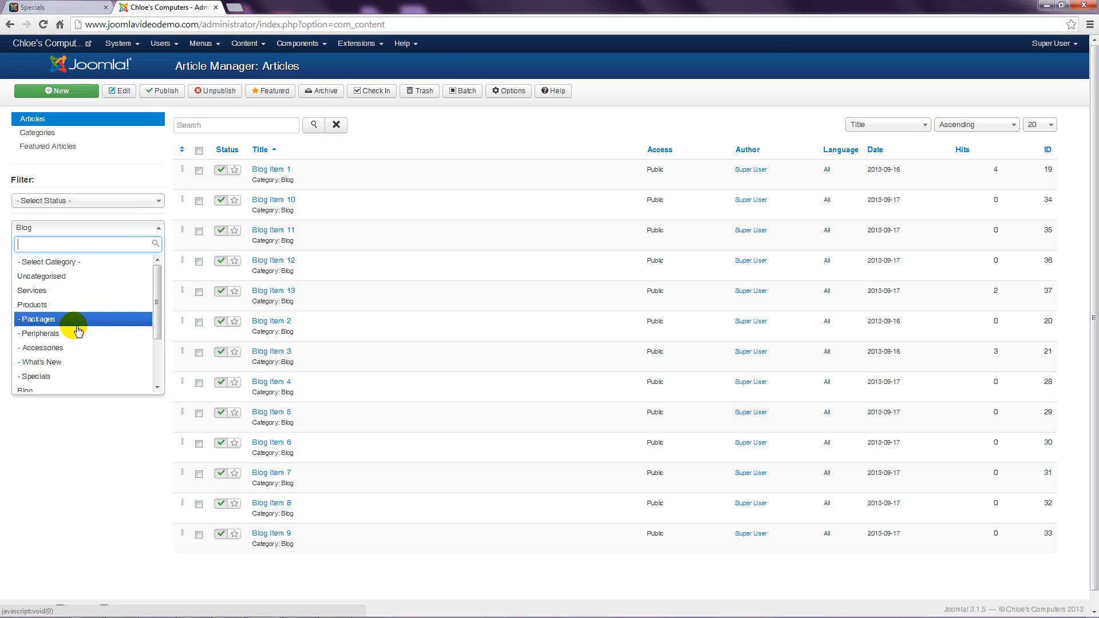
{"action": "left_click", "coordinate": [66, 372]}
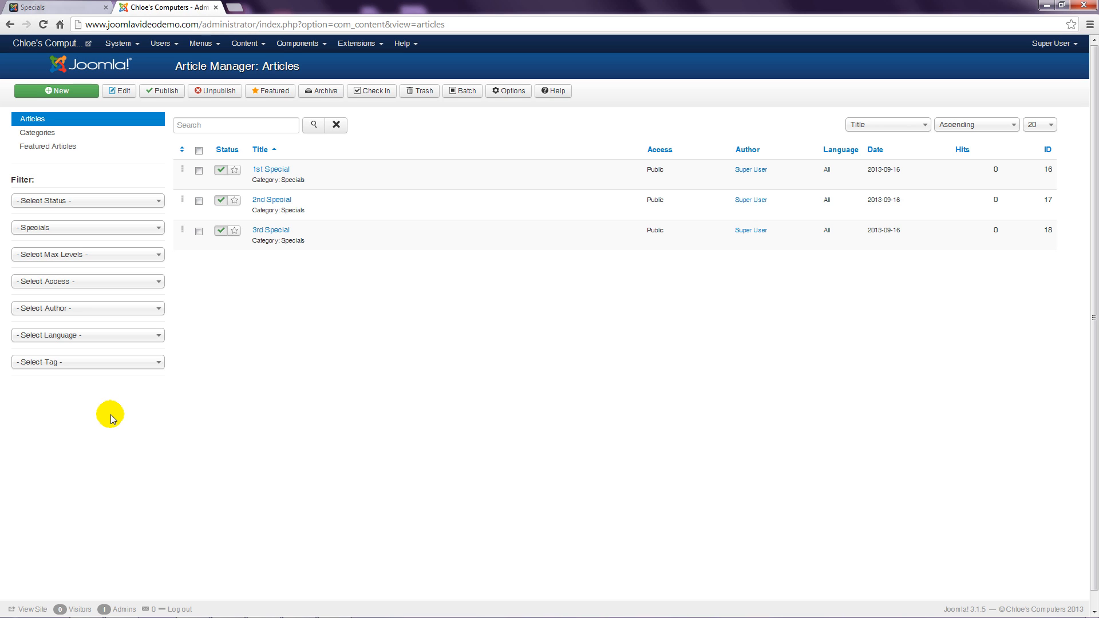
Step: Sort articles by the Ordering column and drag them into 1st, 2nd, 3rd Special order
{"action": "left_click", "coordinate": [183, 151]}
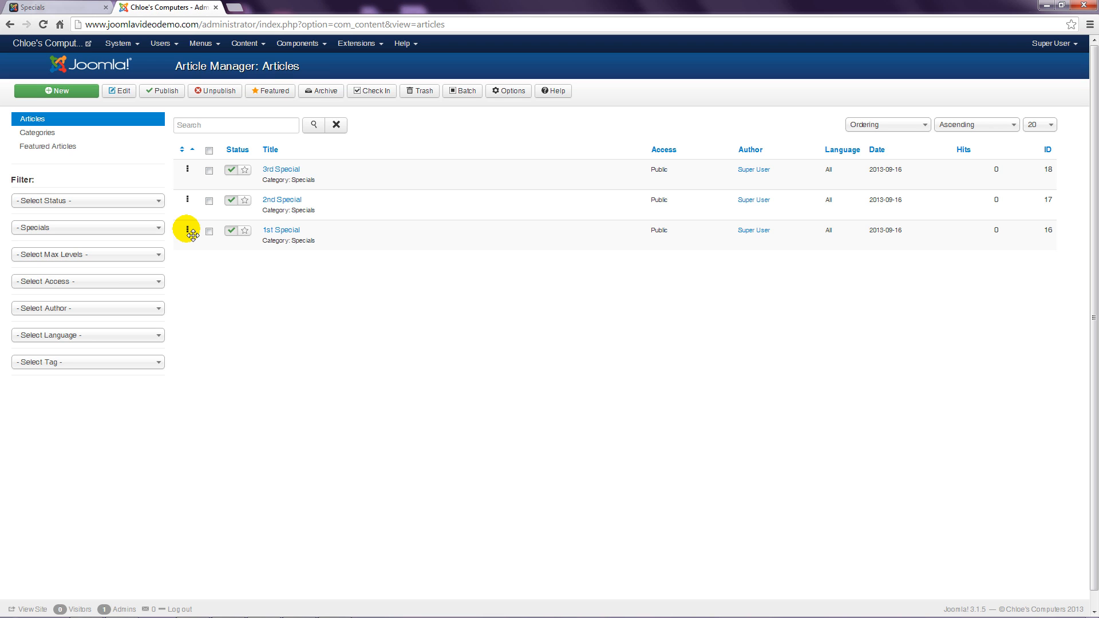
{"action": "left_click_drag", "start_coordinate": [192, 233], "coordinate": [192, 170]}
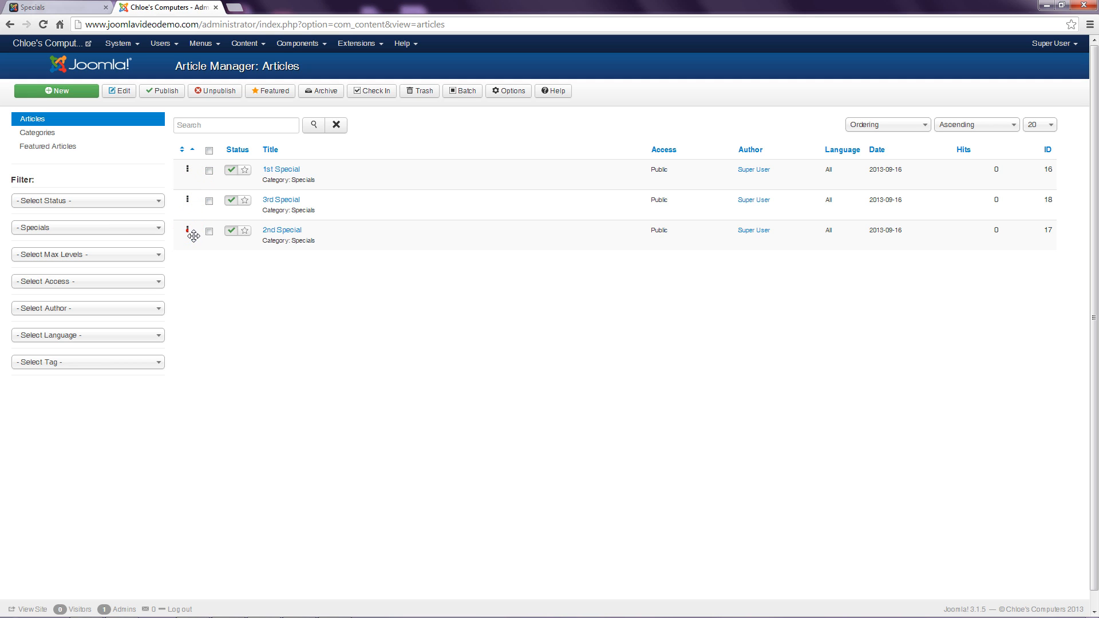
{"action": "left_click_drag", "start_coordinate": [187, 230], "coordinate": [194, 200]}
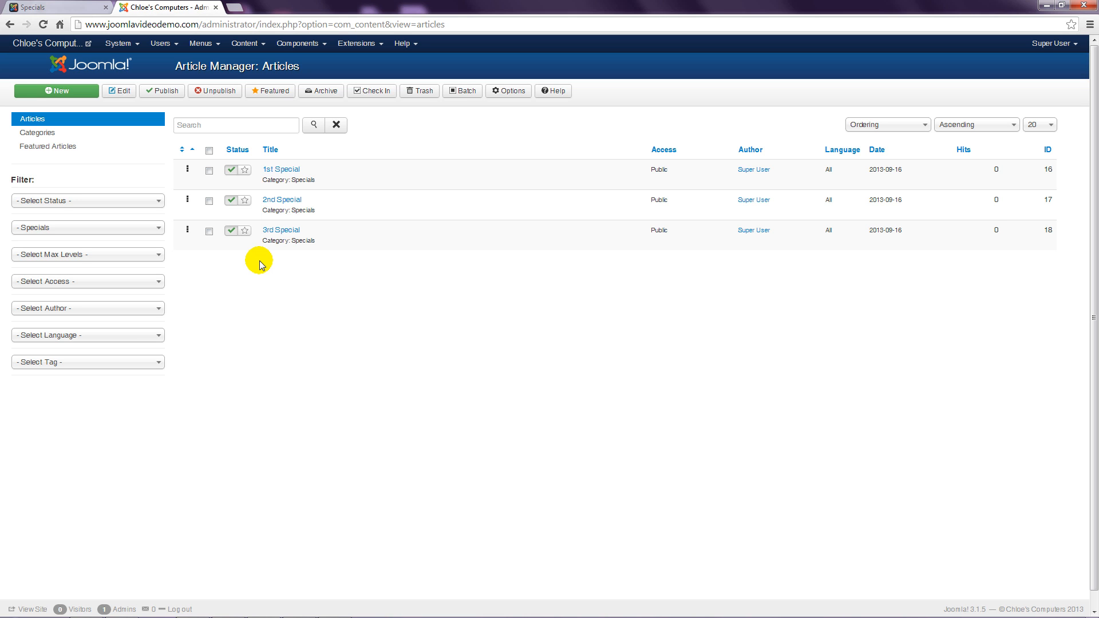
{"action": "left_click", "coordinate": [54, 7]}
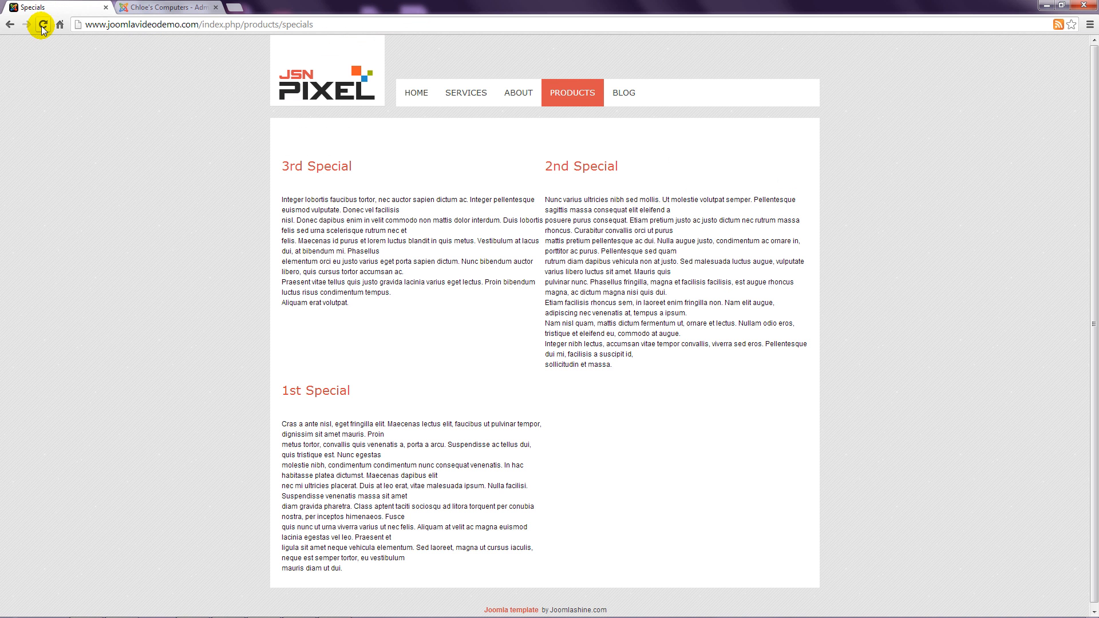
Step: Reload the live Specials page to verify the 1st, 2nd, 3rd order, then return to the Article Manager
{"action": "left_click", "coordinate": [43, 25]}
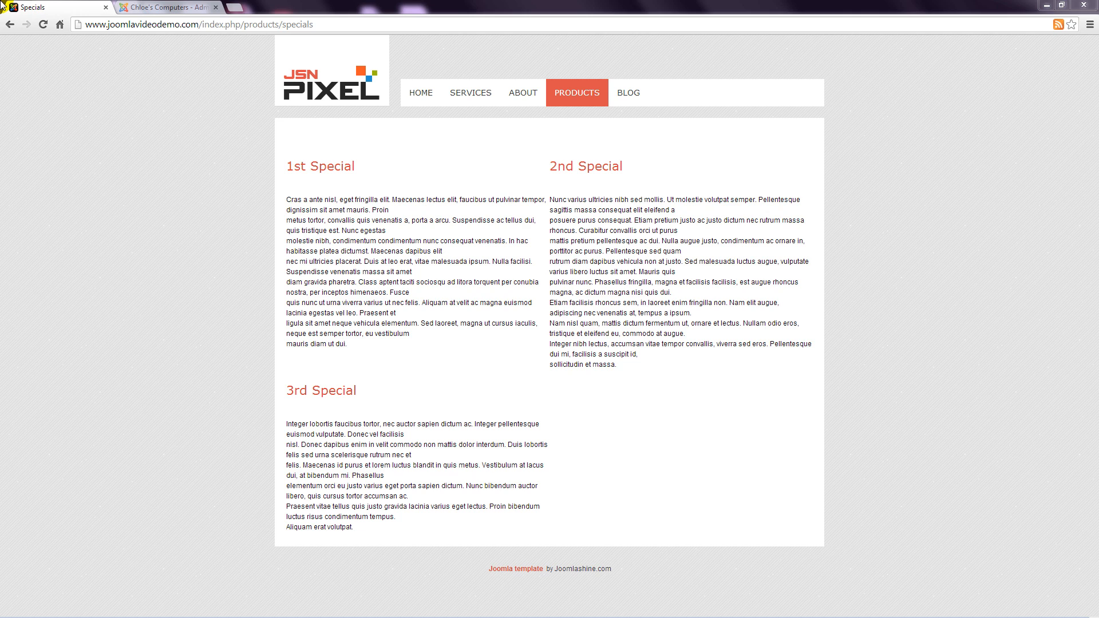
{"action": "left_click", "coordinate": [167, 7]}
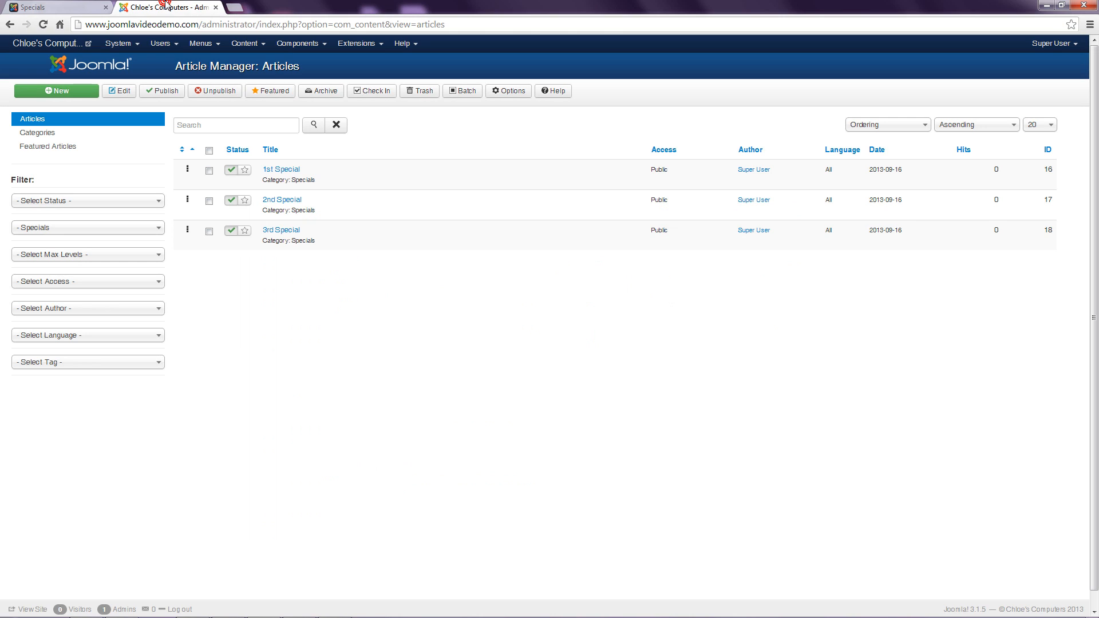
Step: In Main Menu, set the Blog item's Advanced Options Article Order to Most recent first and save
{"action": "left_click", "coordinate": [209, 44]}
{"action": "left_click", "coordinate": [208, 87]}
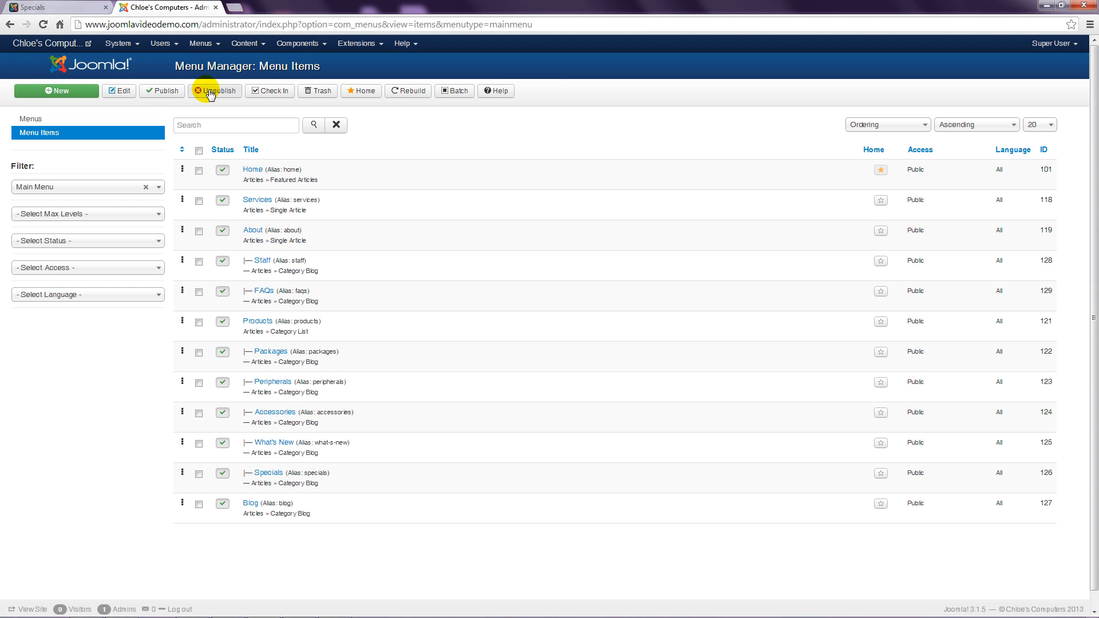
{"action": "left_click", "coordinate": [252, 505]}
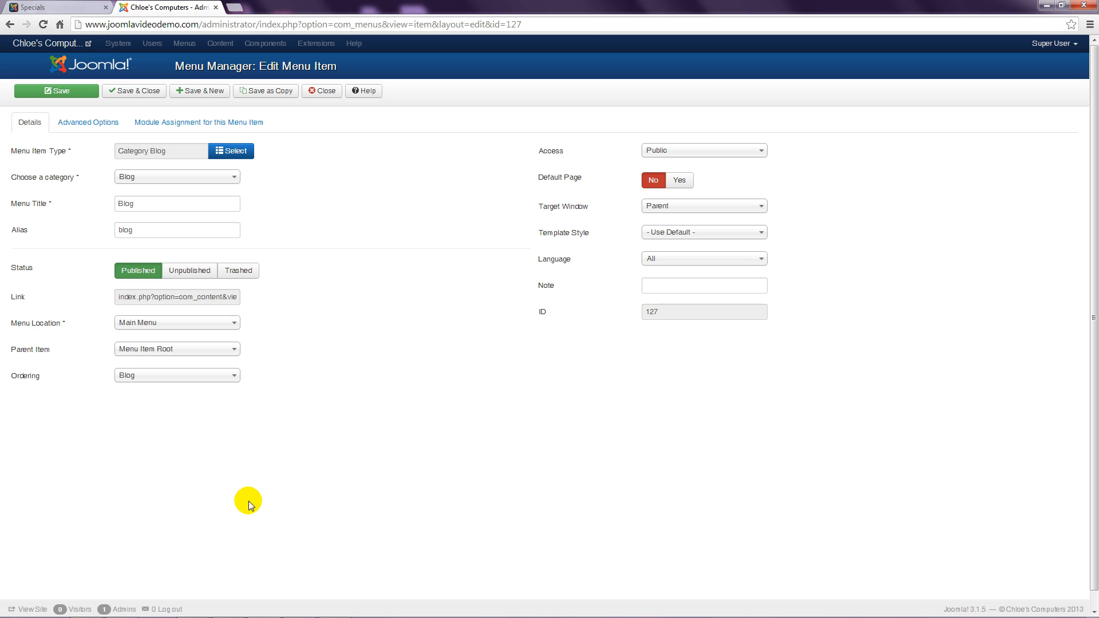
{"action": "left_click", "coordinate": [92, 122]}
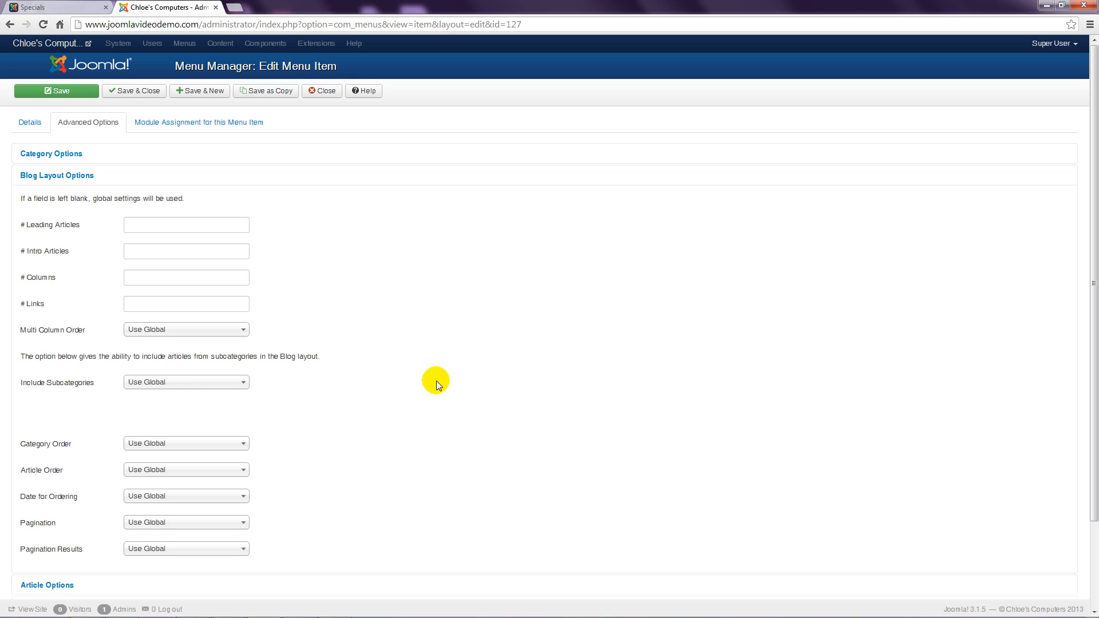
{"action": "left_click", "coordinate": [221, 468]}
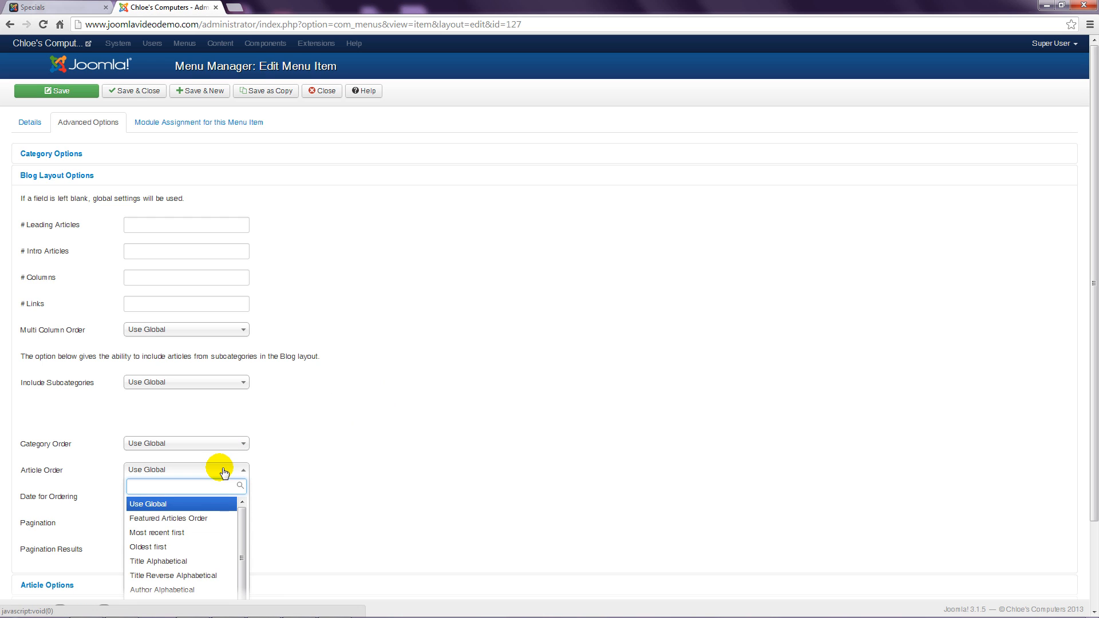
{"action": "left_click", "coordinate": [188, 534]}
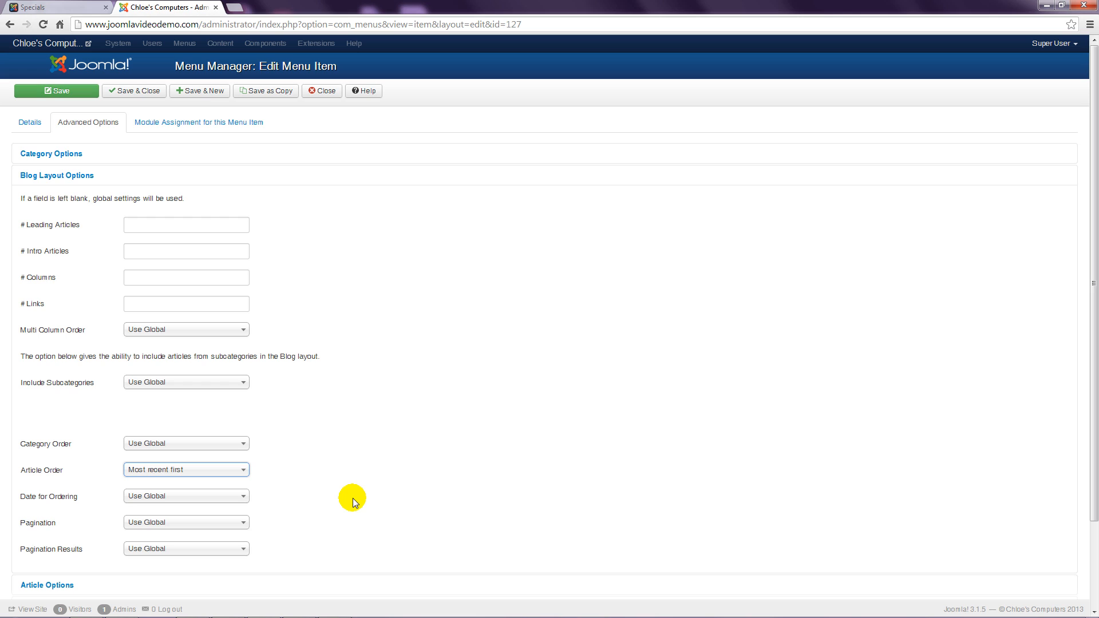
{"action": "left_click", "coordinate": [148, 93]}
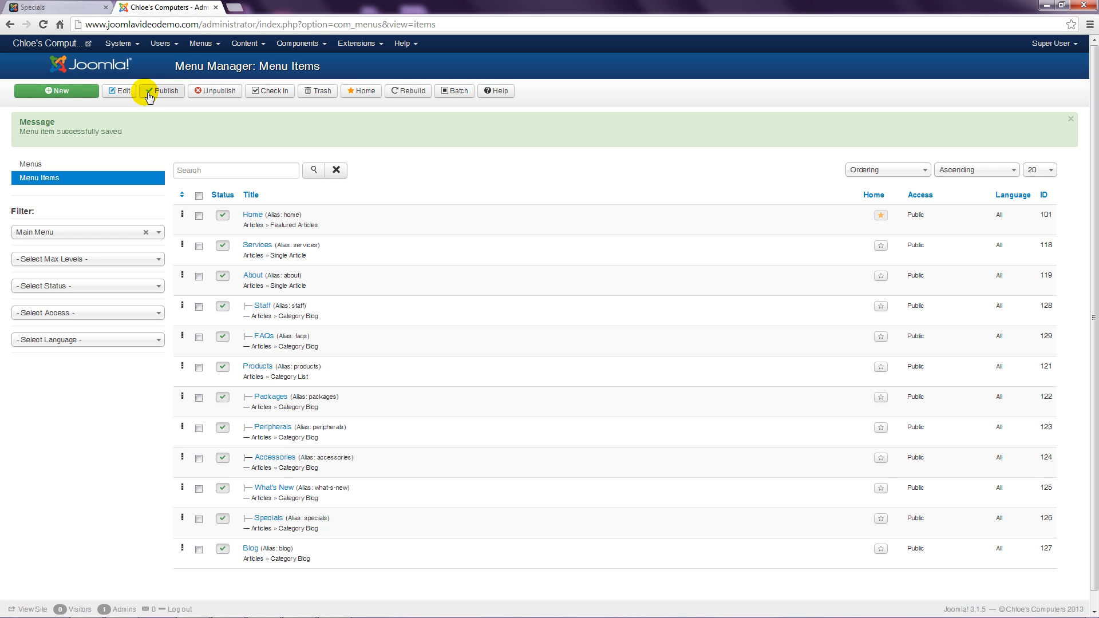
Step: Open the front-end BLOG page, showing Blog Items 13, 12, 11 newest first
{"action": "left_click", "coordinate": [57, 7]}
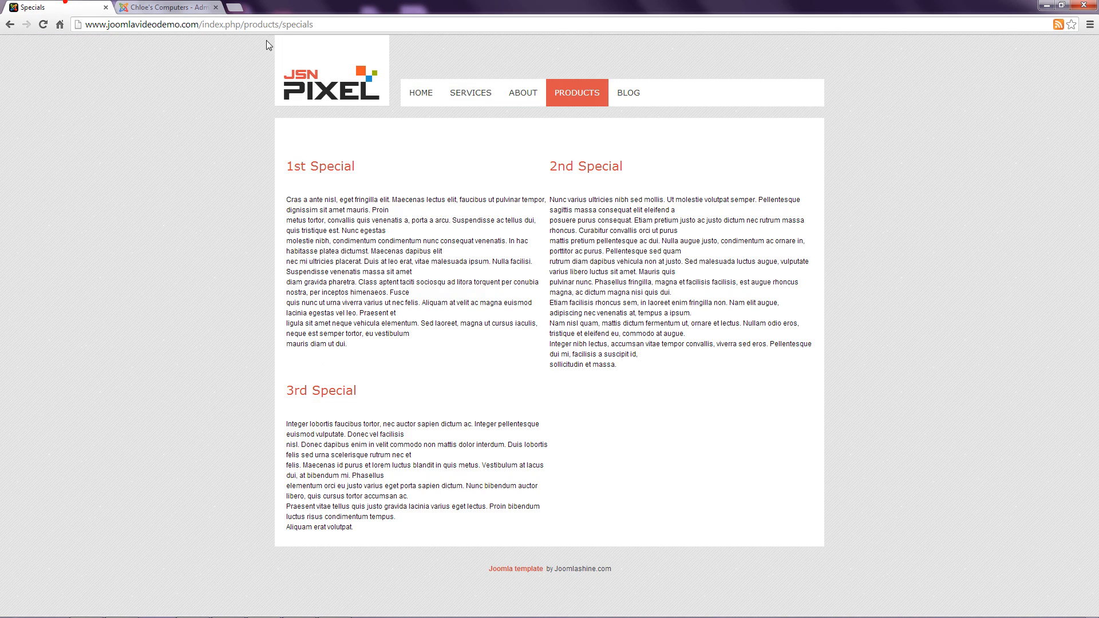
{"action": "left_click", "coordinate": [625, 92]}
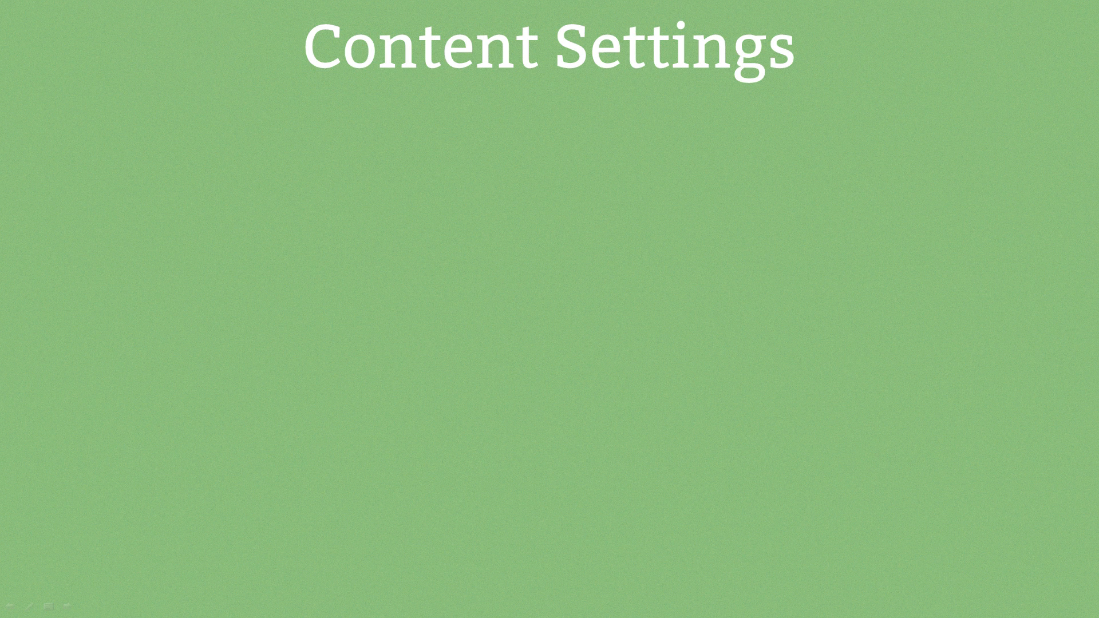
Step: Reveal the three Content Settings bullets: global vs menu vs article settings, disabling defaults, per-page overrides
{"action": "key", "text": "Right"}
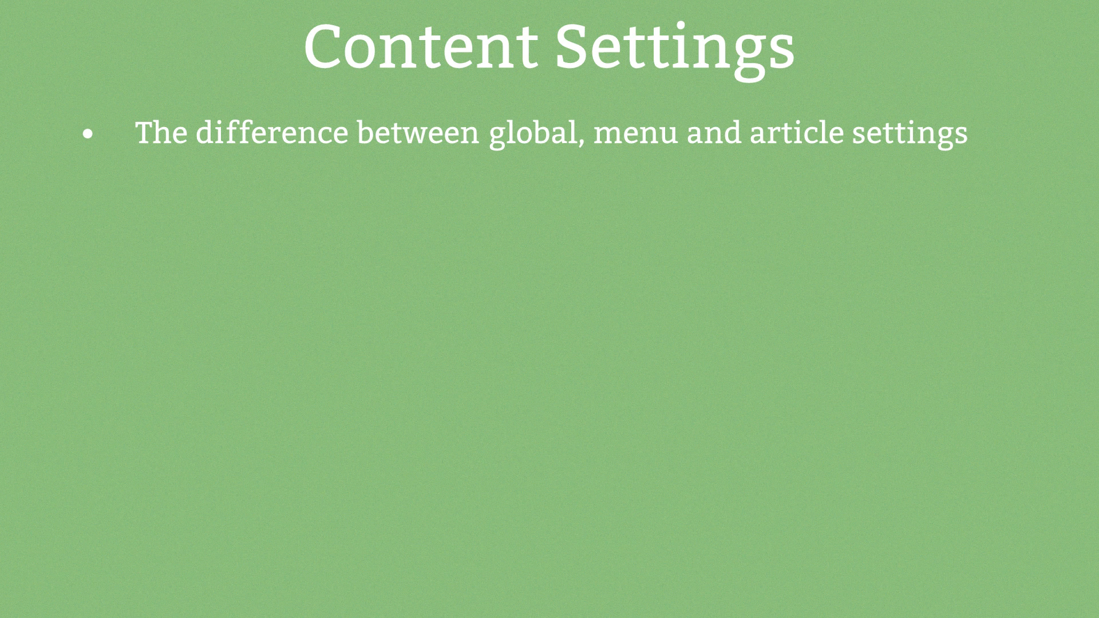
{"action": "key", "text": "Right"}
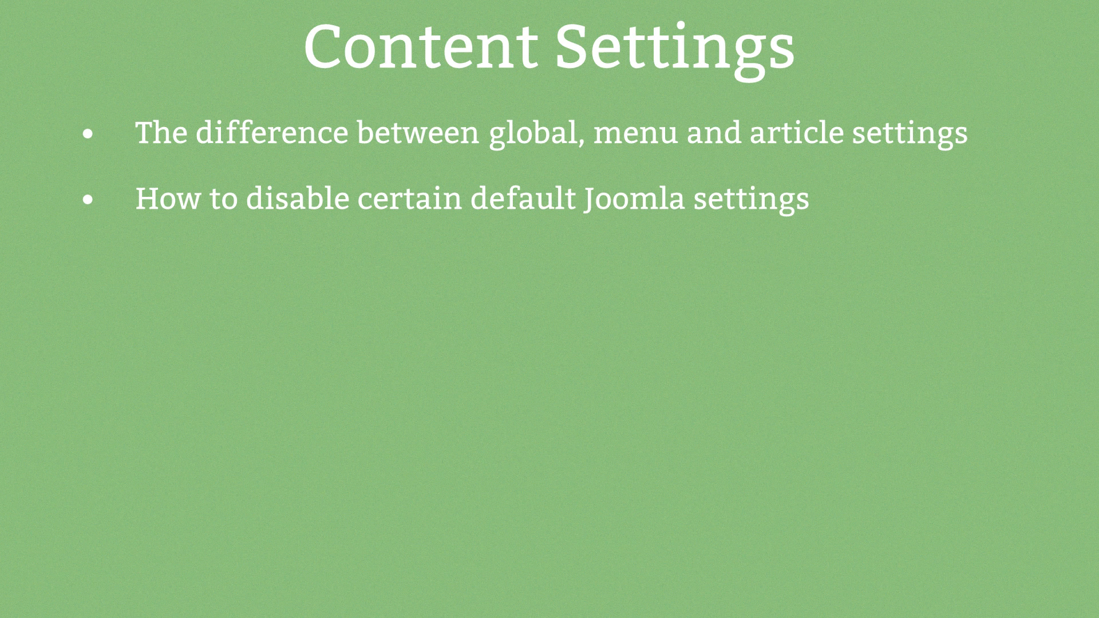
{"action": "key", "text": "Right"}
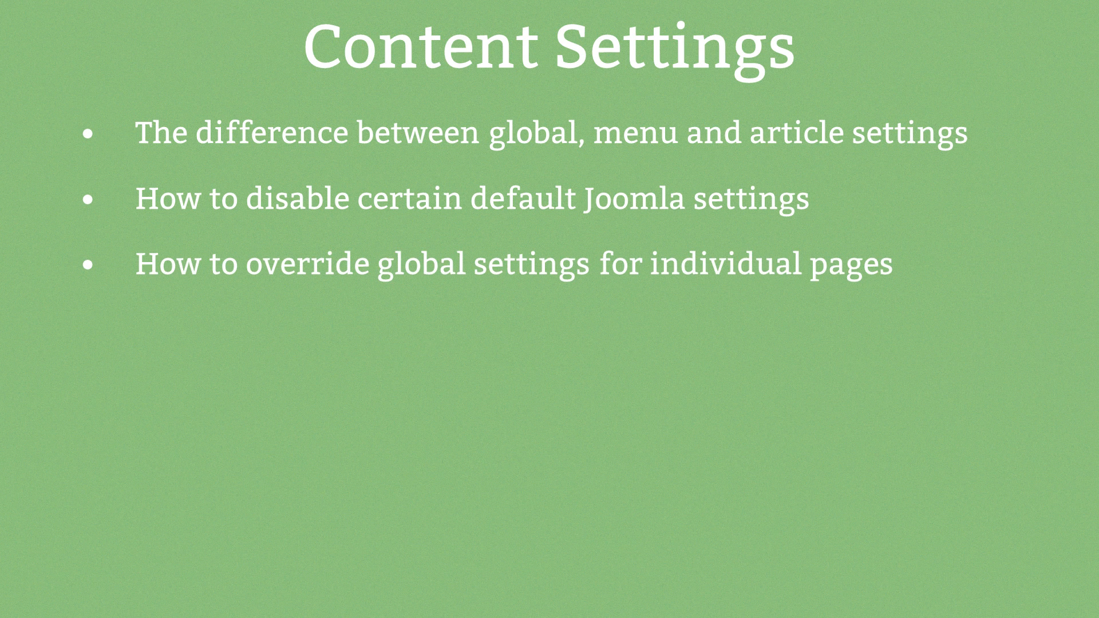